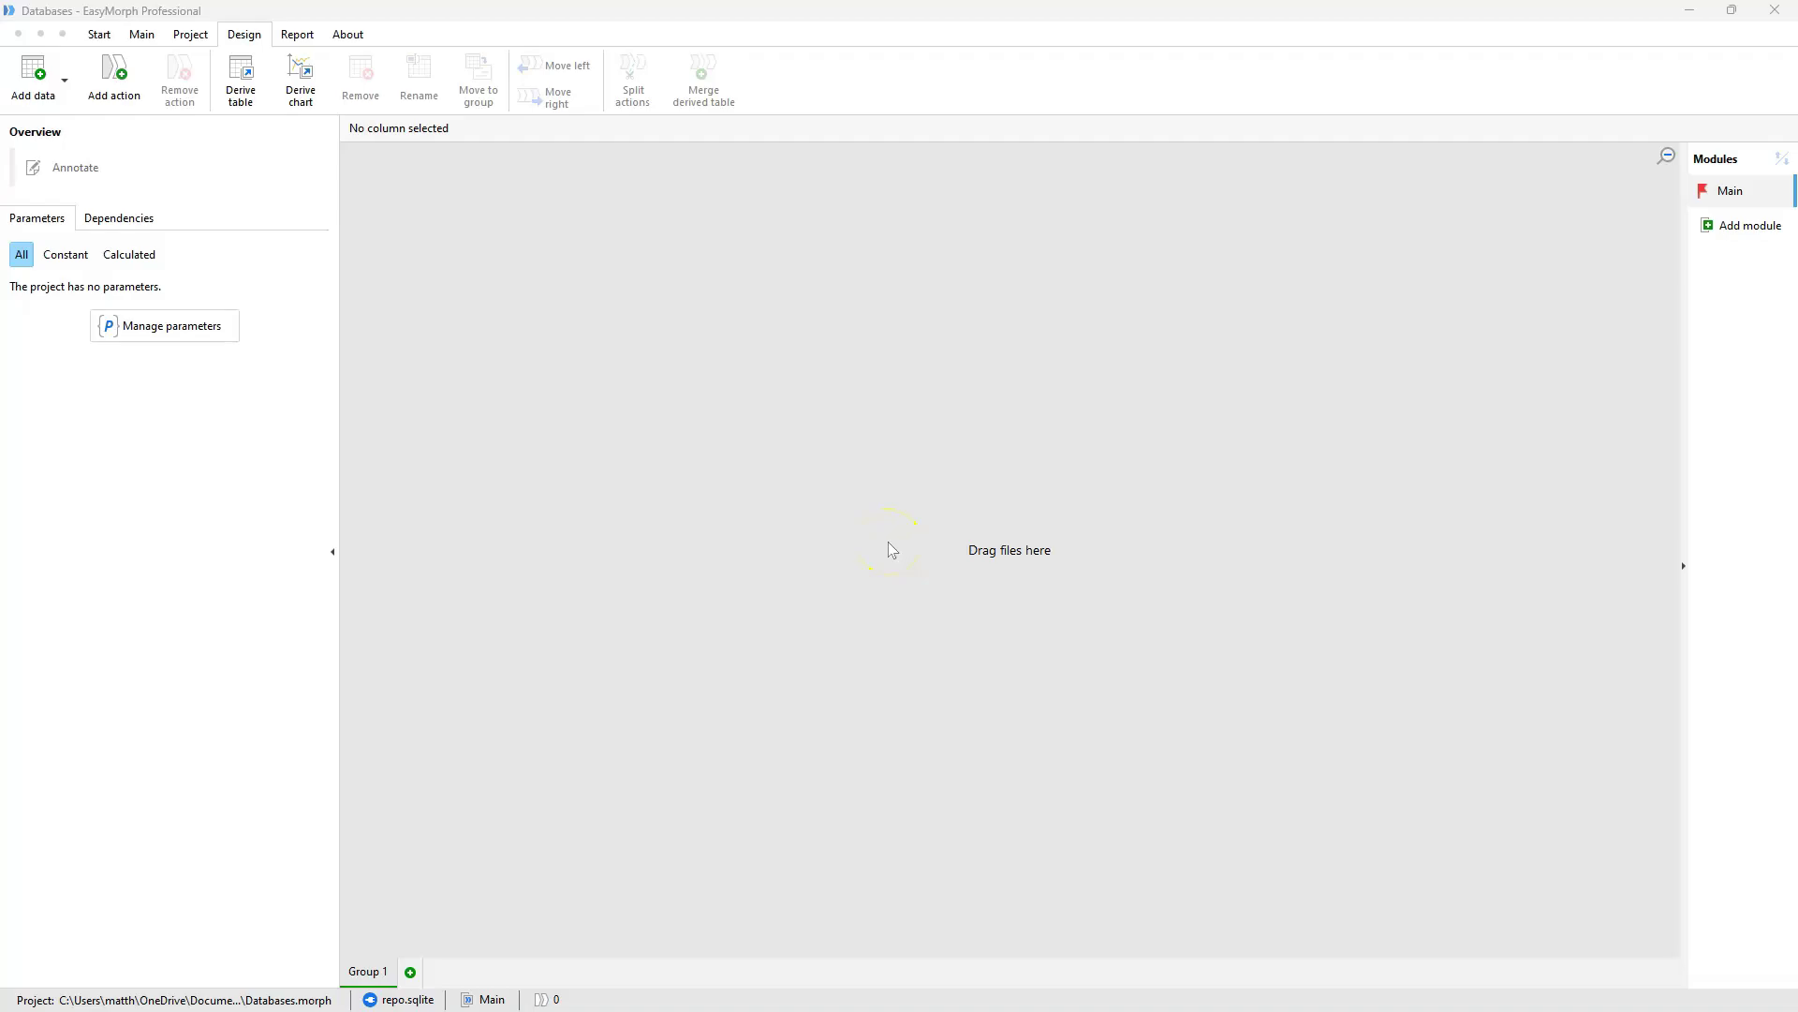
Step: Open the Connector Manager and show the shared connectors of the Candy Sales server space
left_click(99, 35)
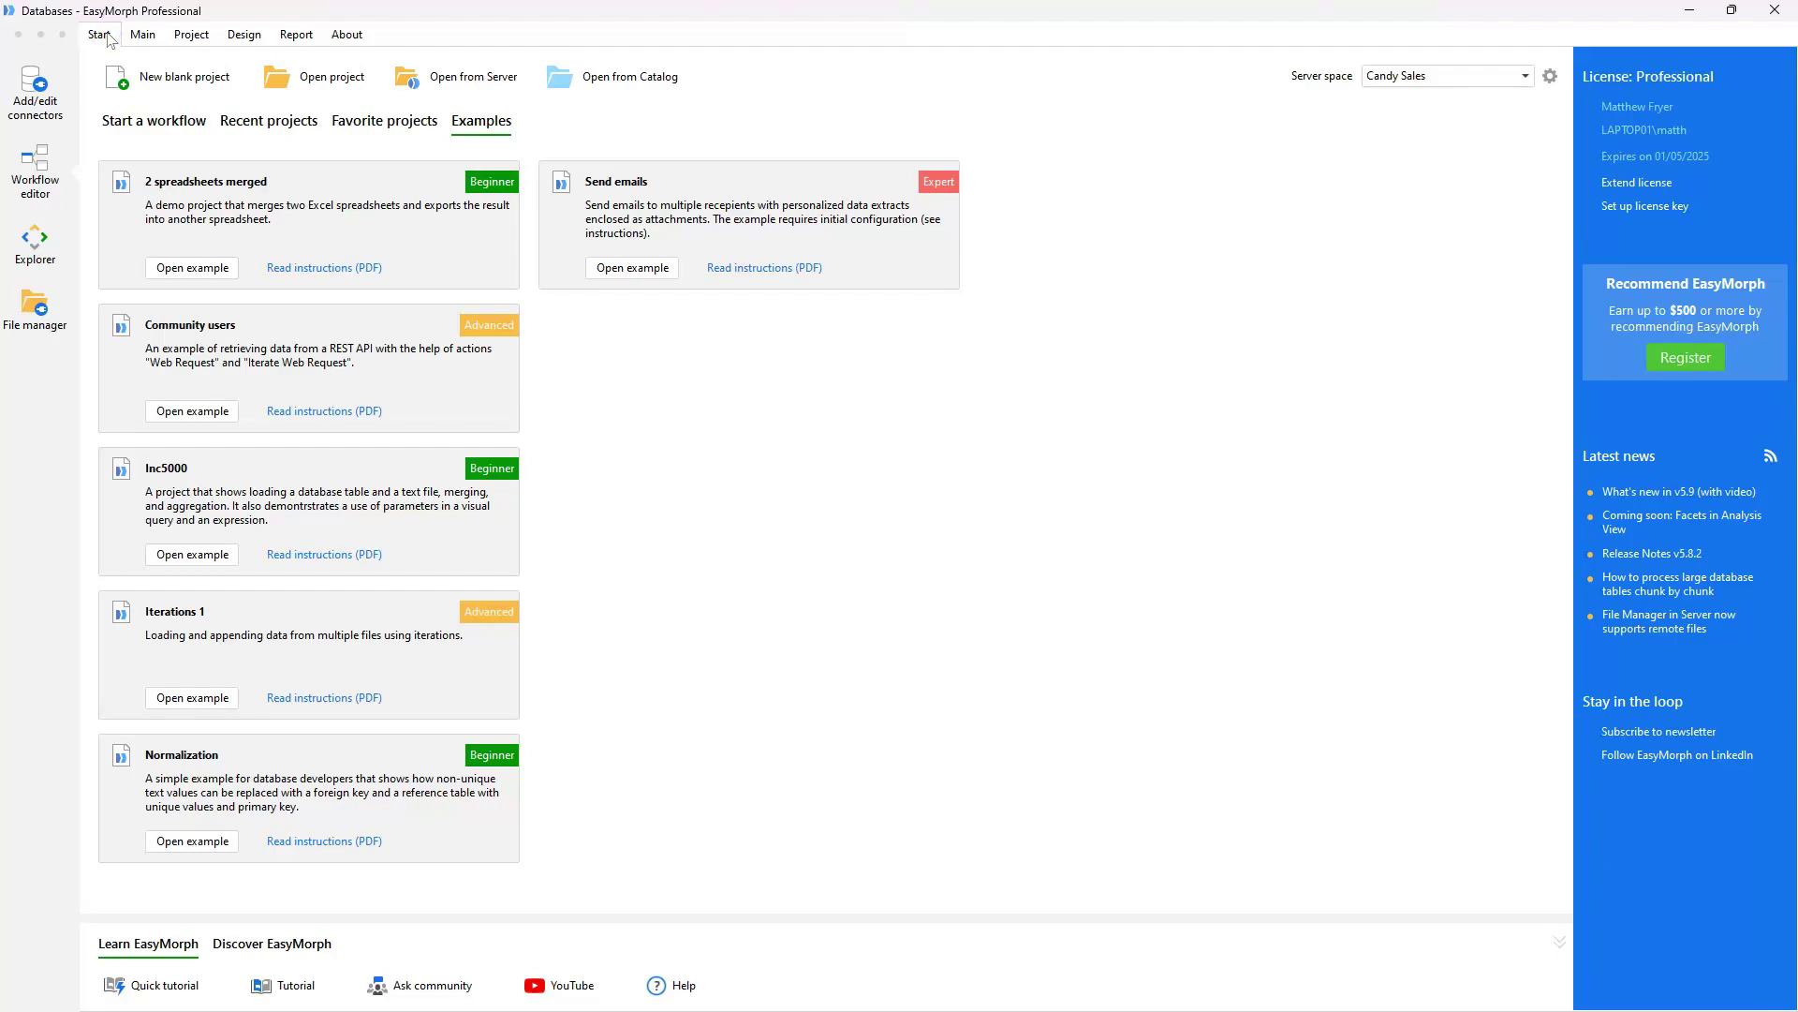
left_click(44, 89)
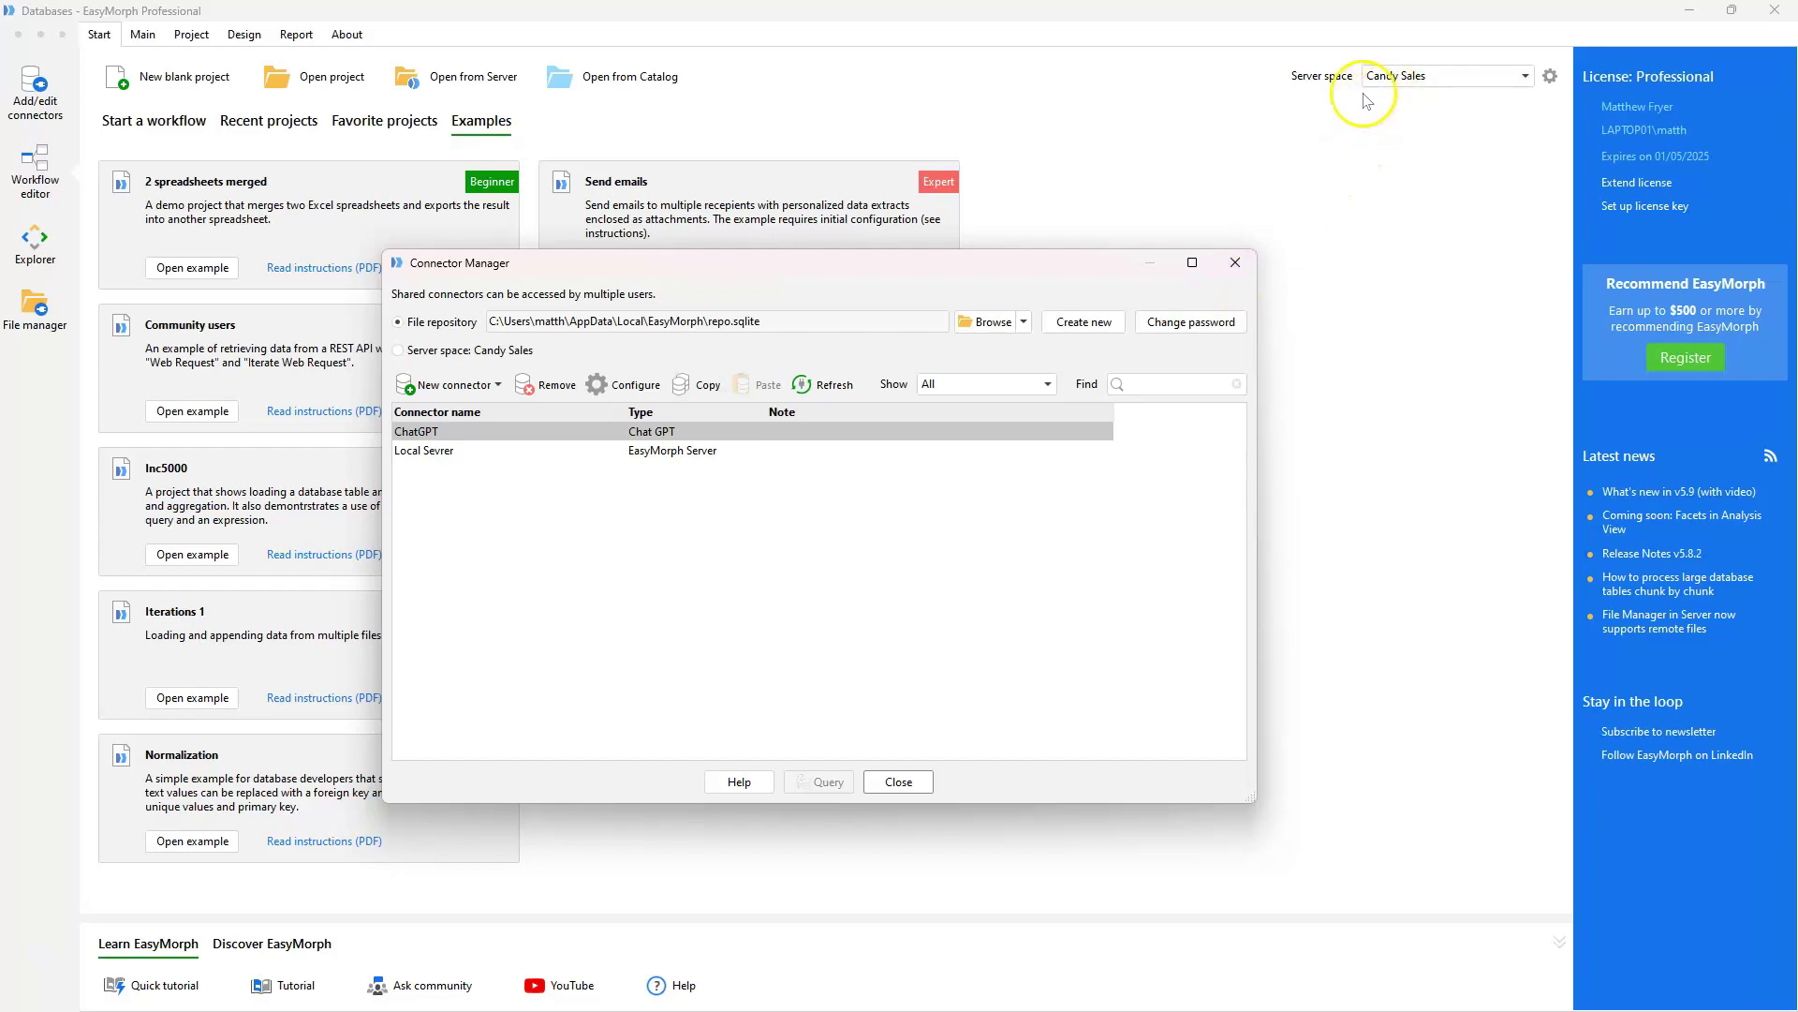
left_click(419, 352)
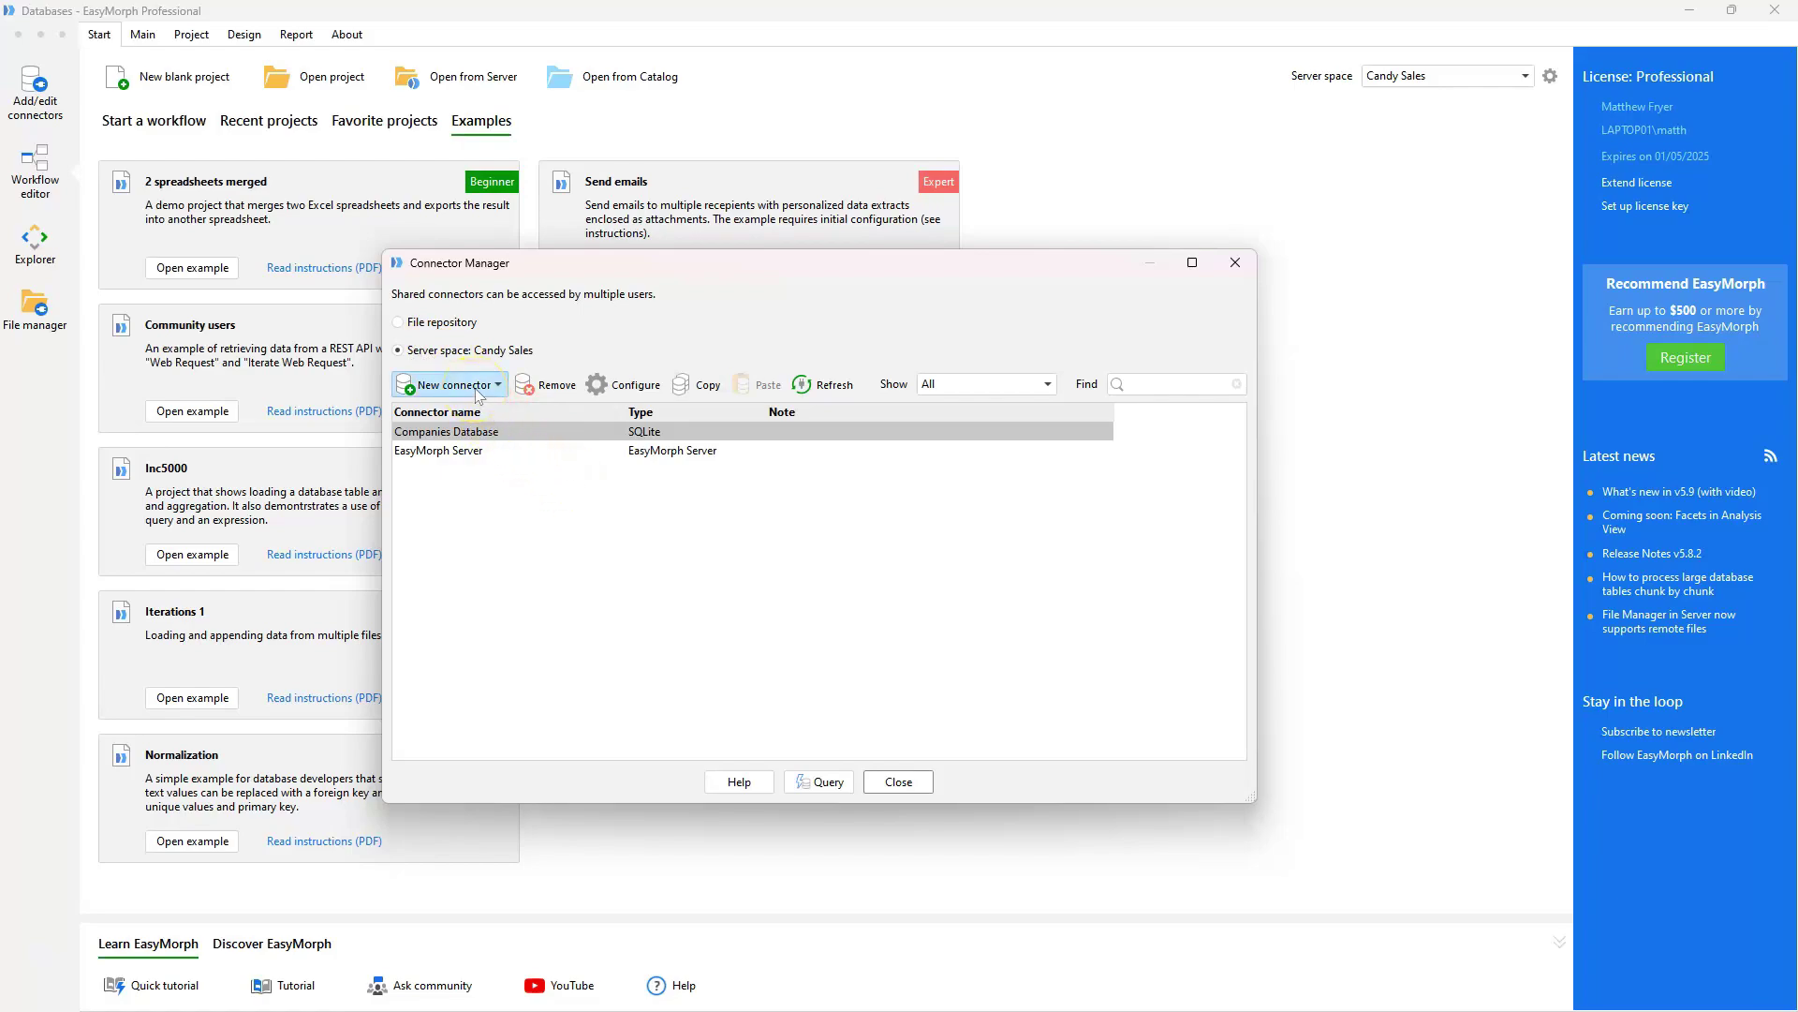
left_click(554, 387)
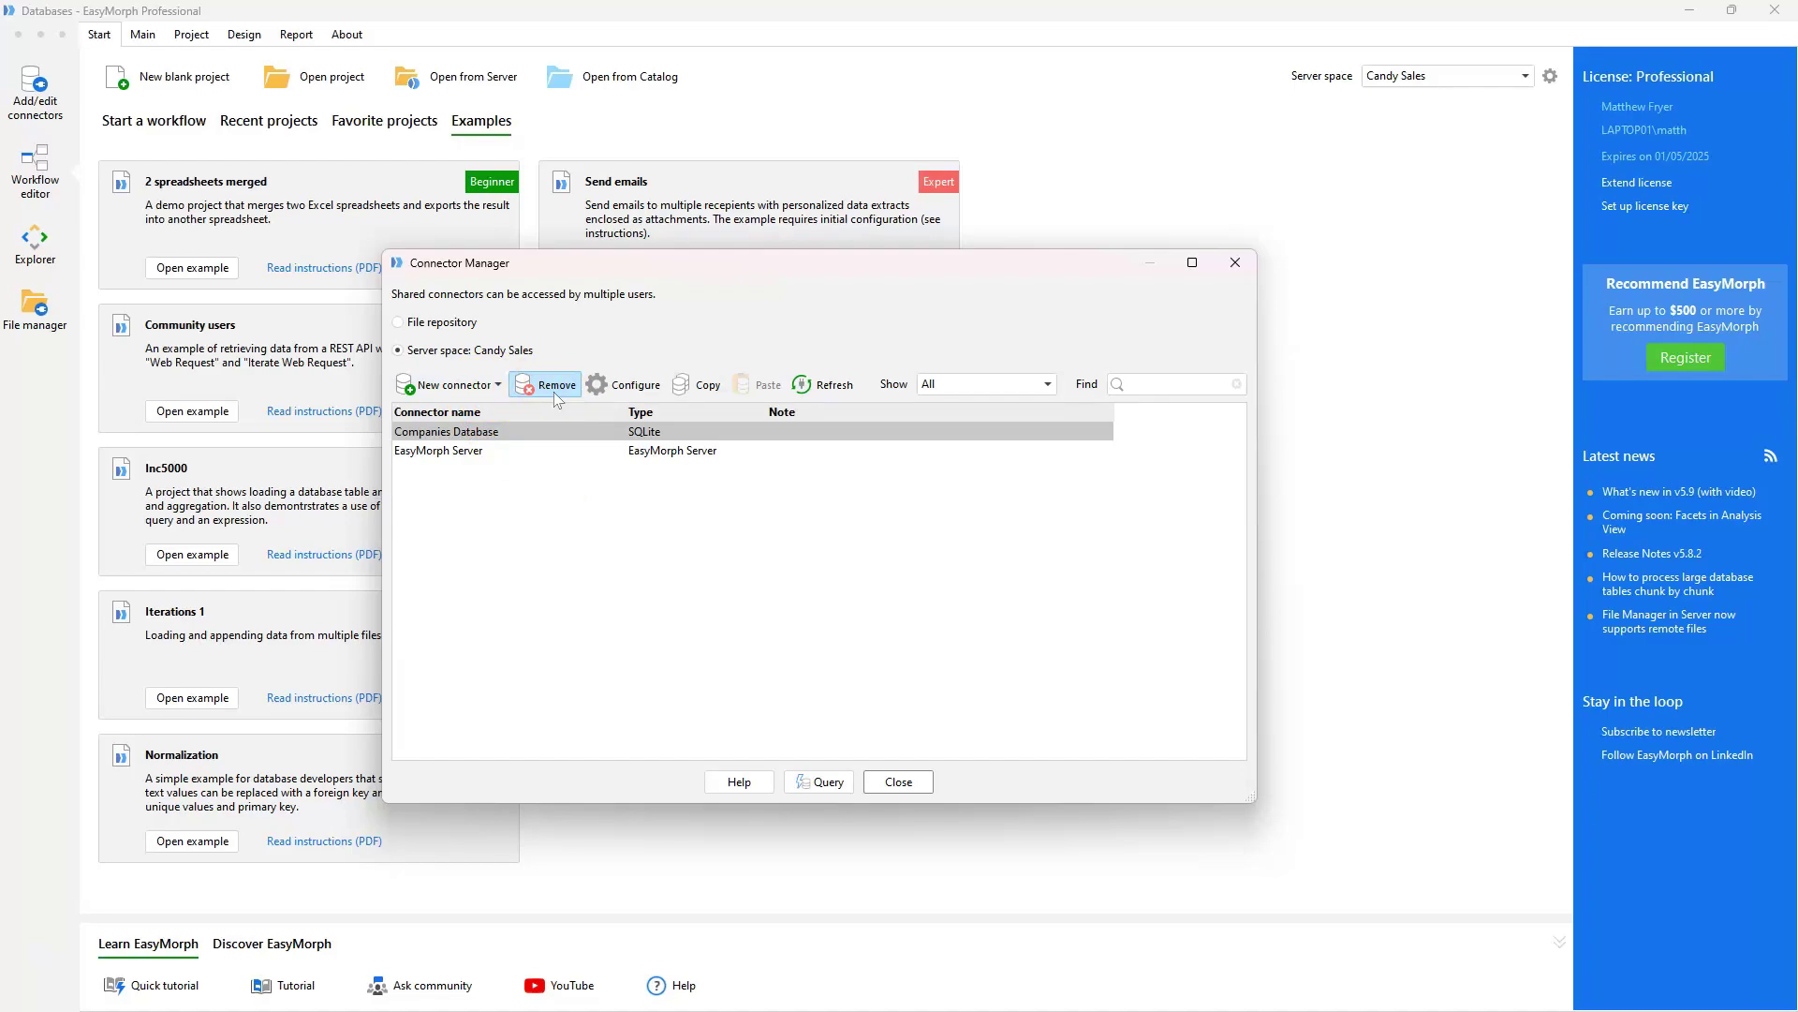
left_click(624, 389)
left_click(1035, 387)
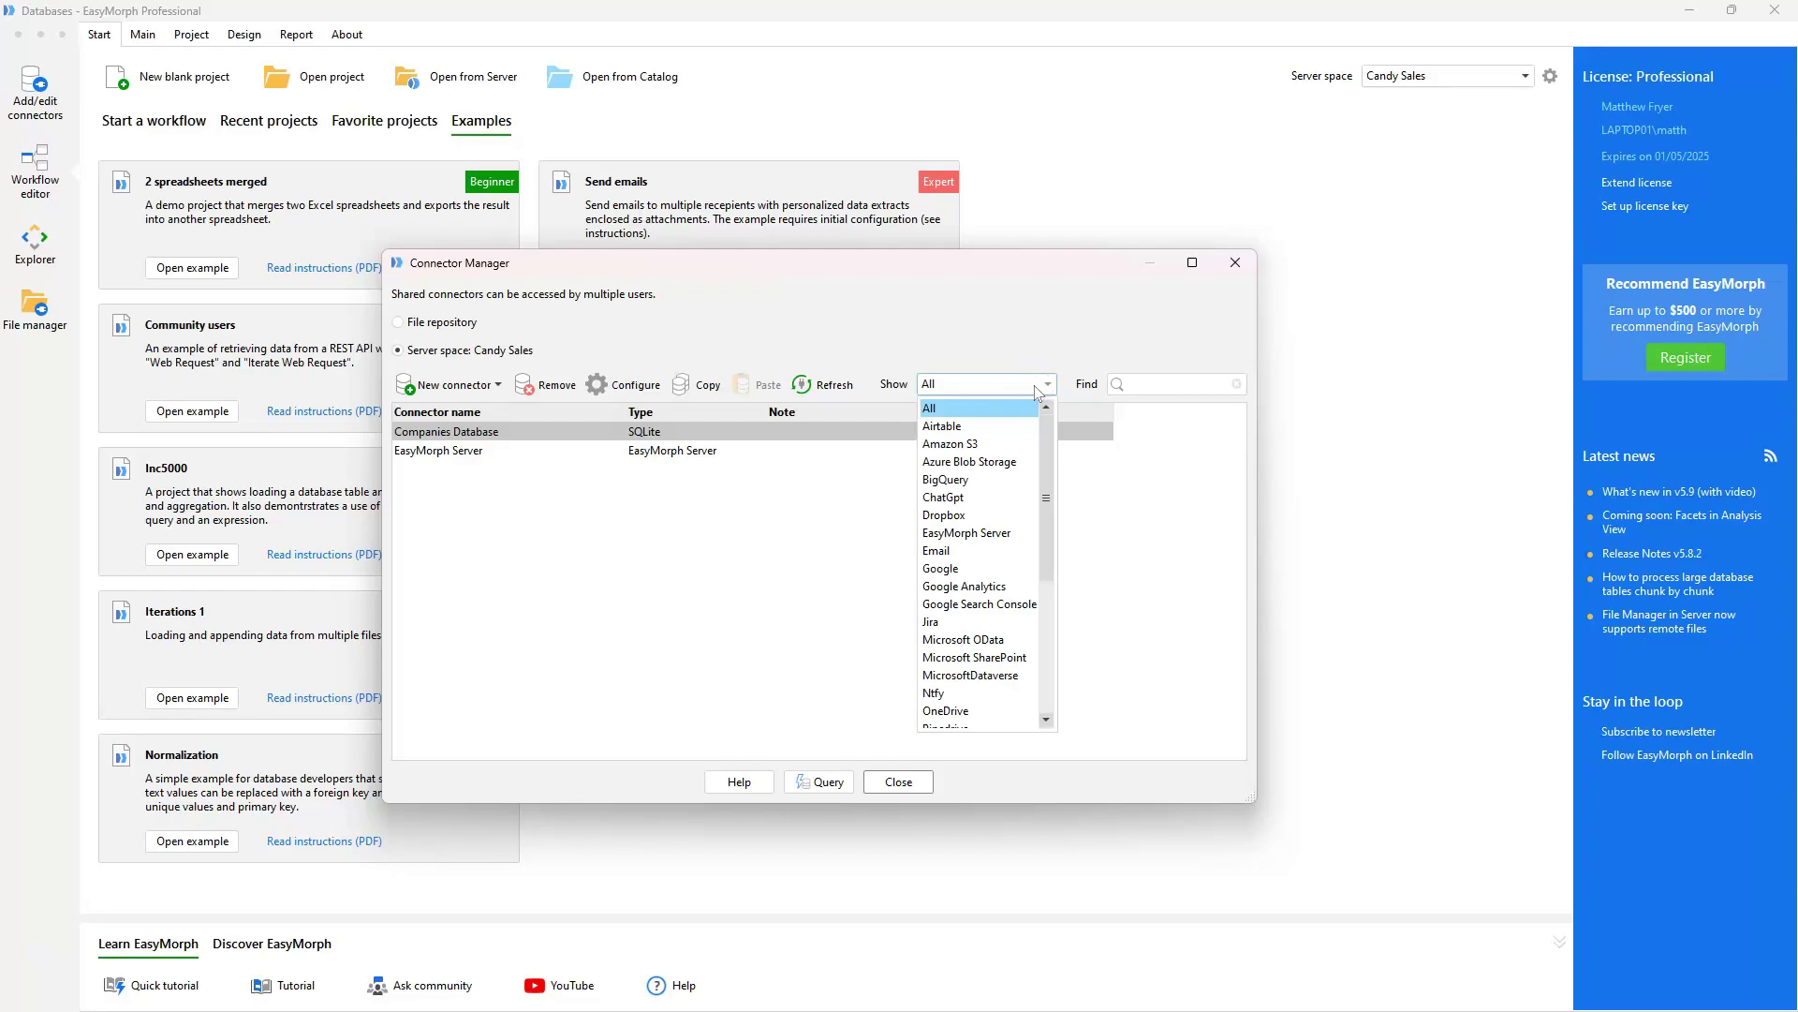
left_click(1138, 384)
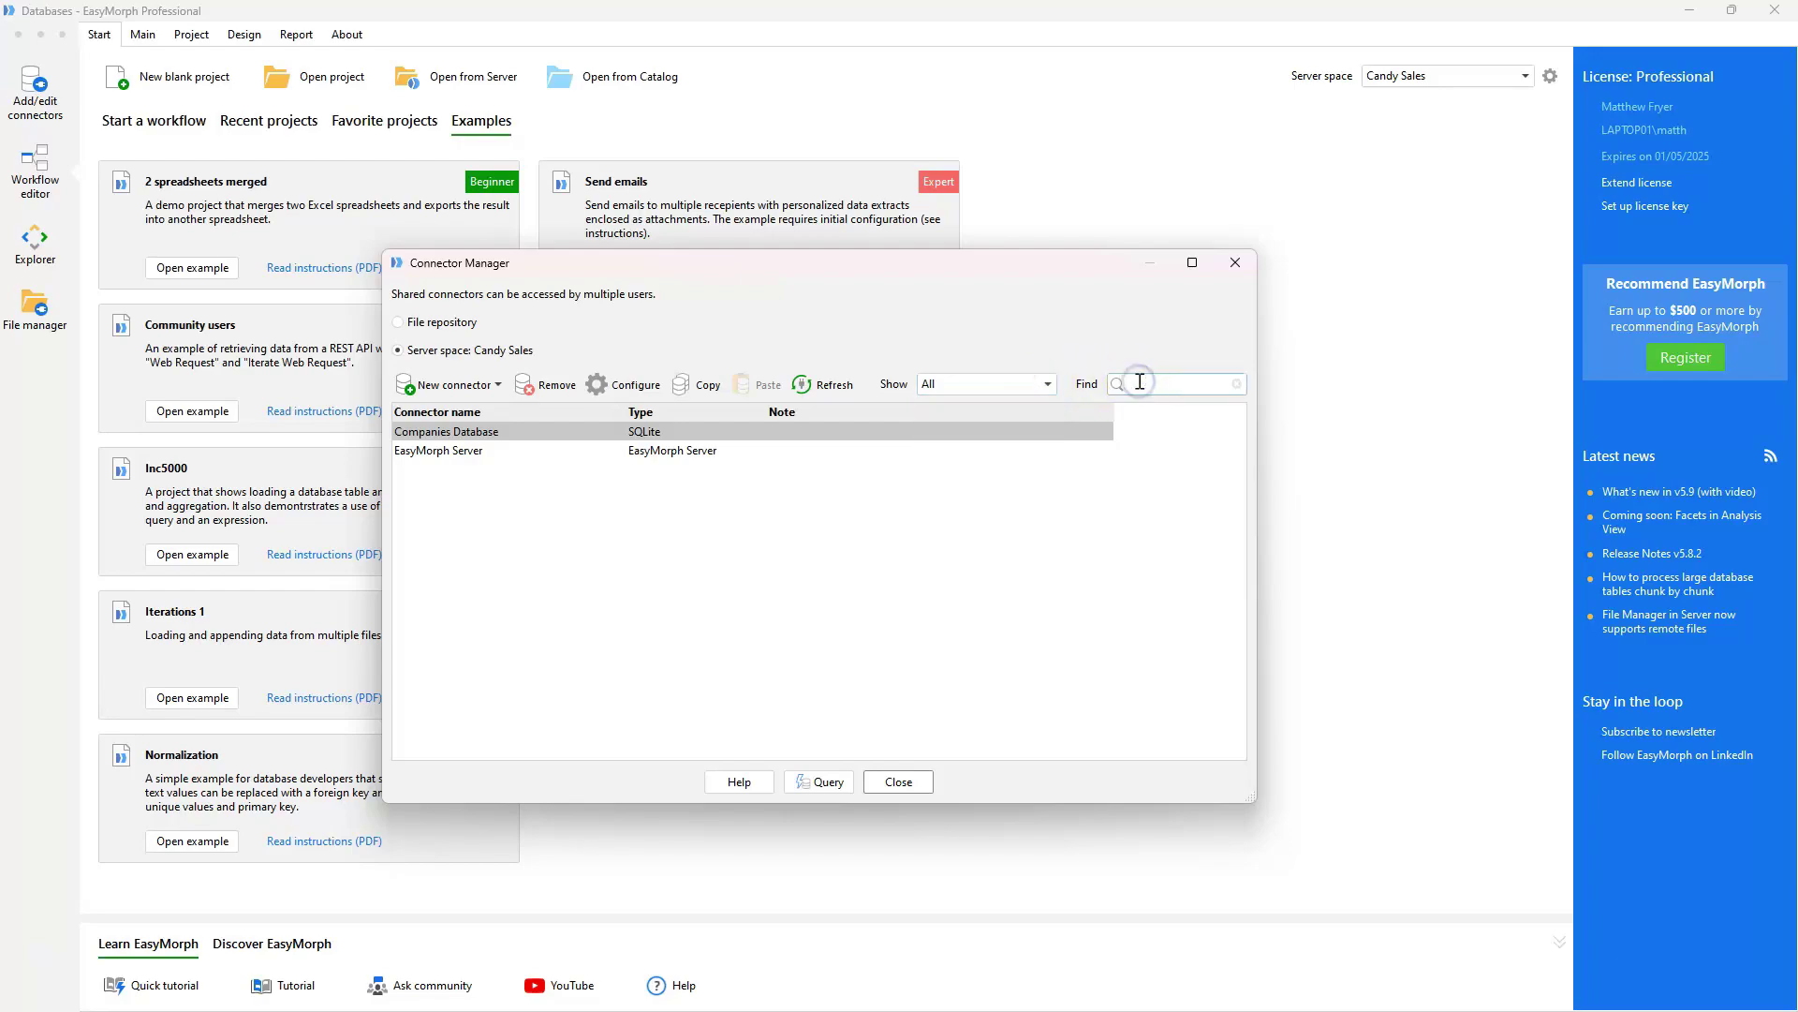
left_click(1169, 385)
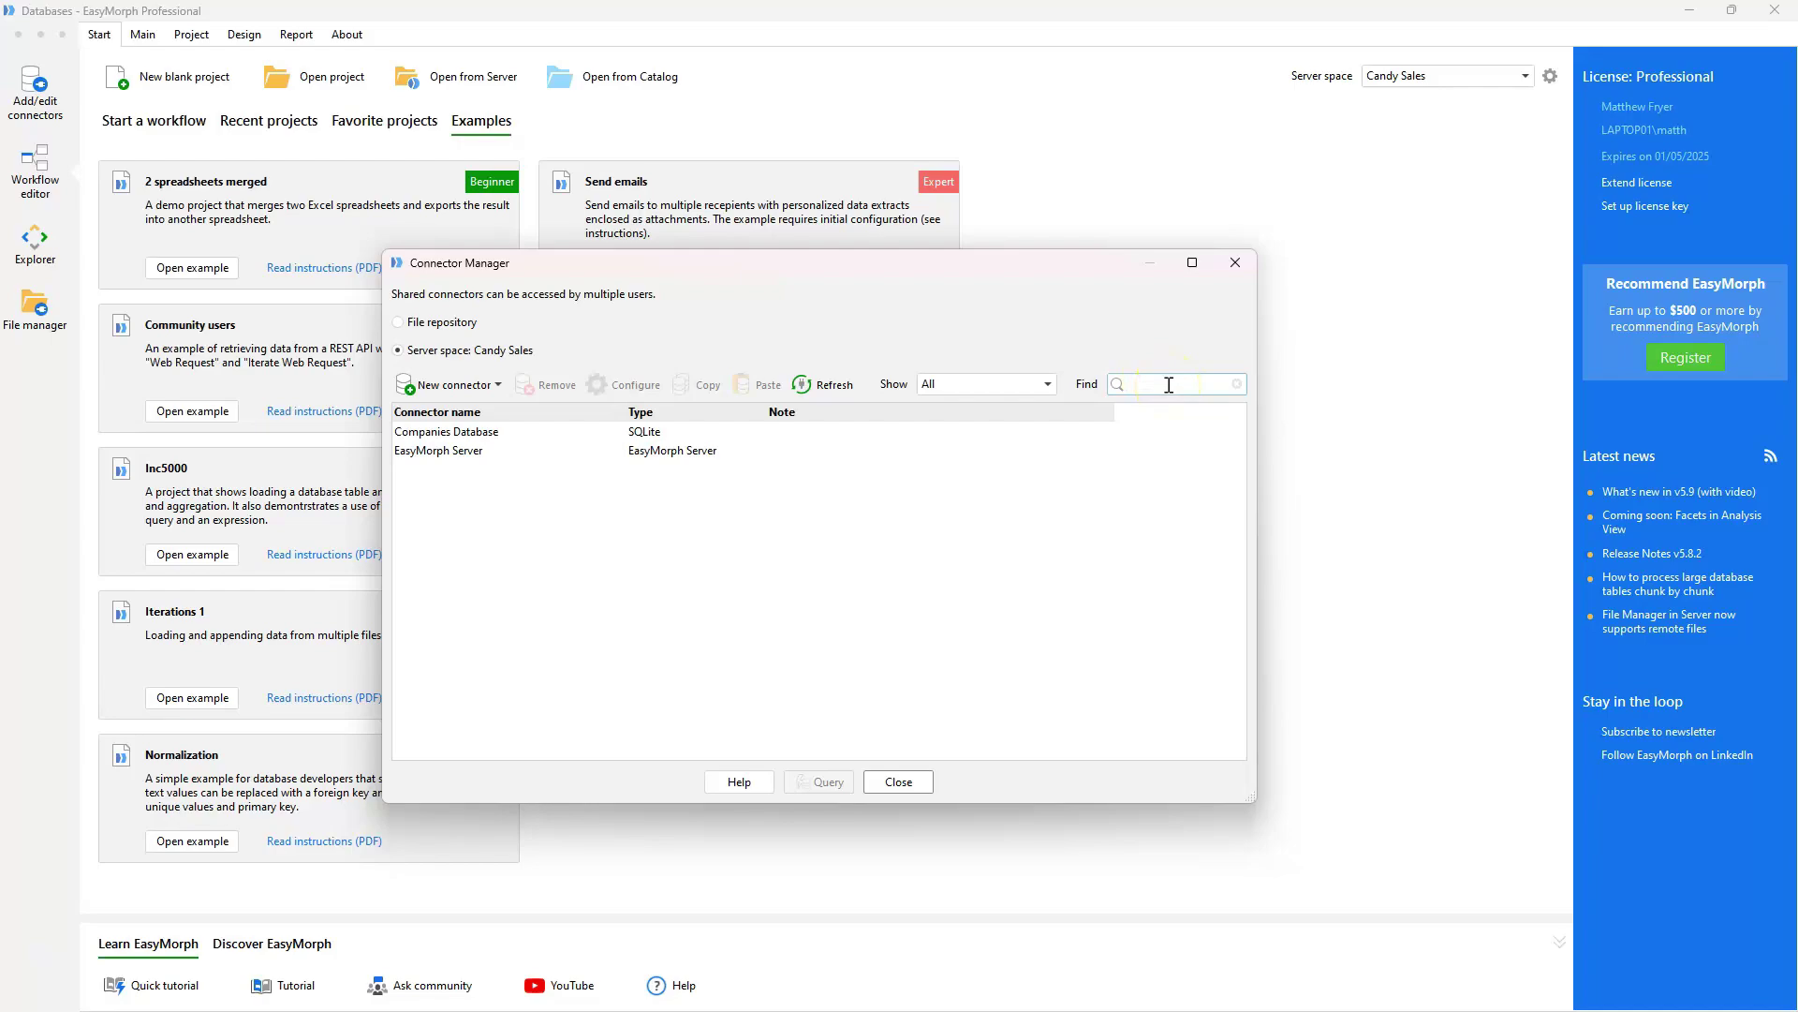
Step: Create a new SQLite connector named "My Product Database" that uses the products.sqlite file from the EasyMorph documents folder
left_click(492, 384)
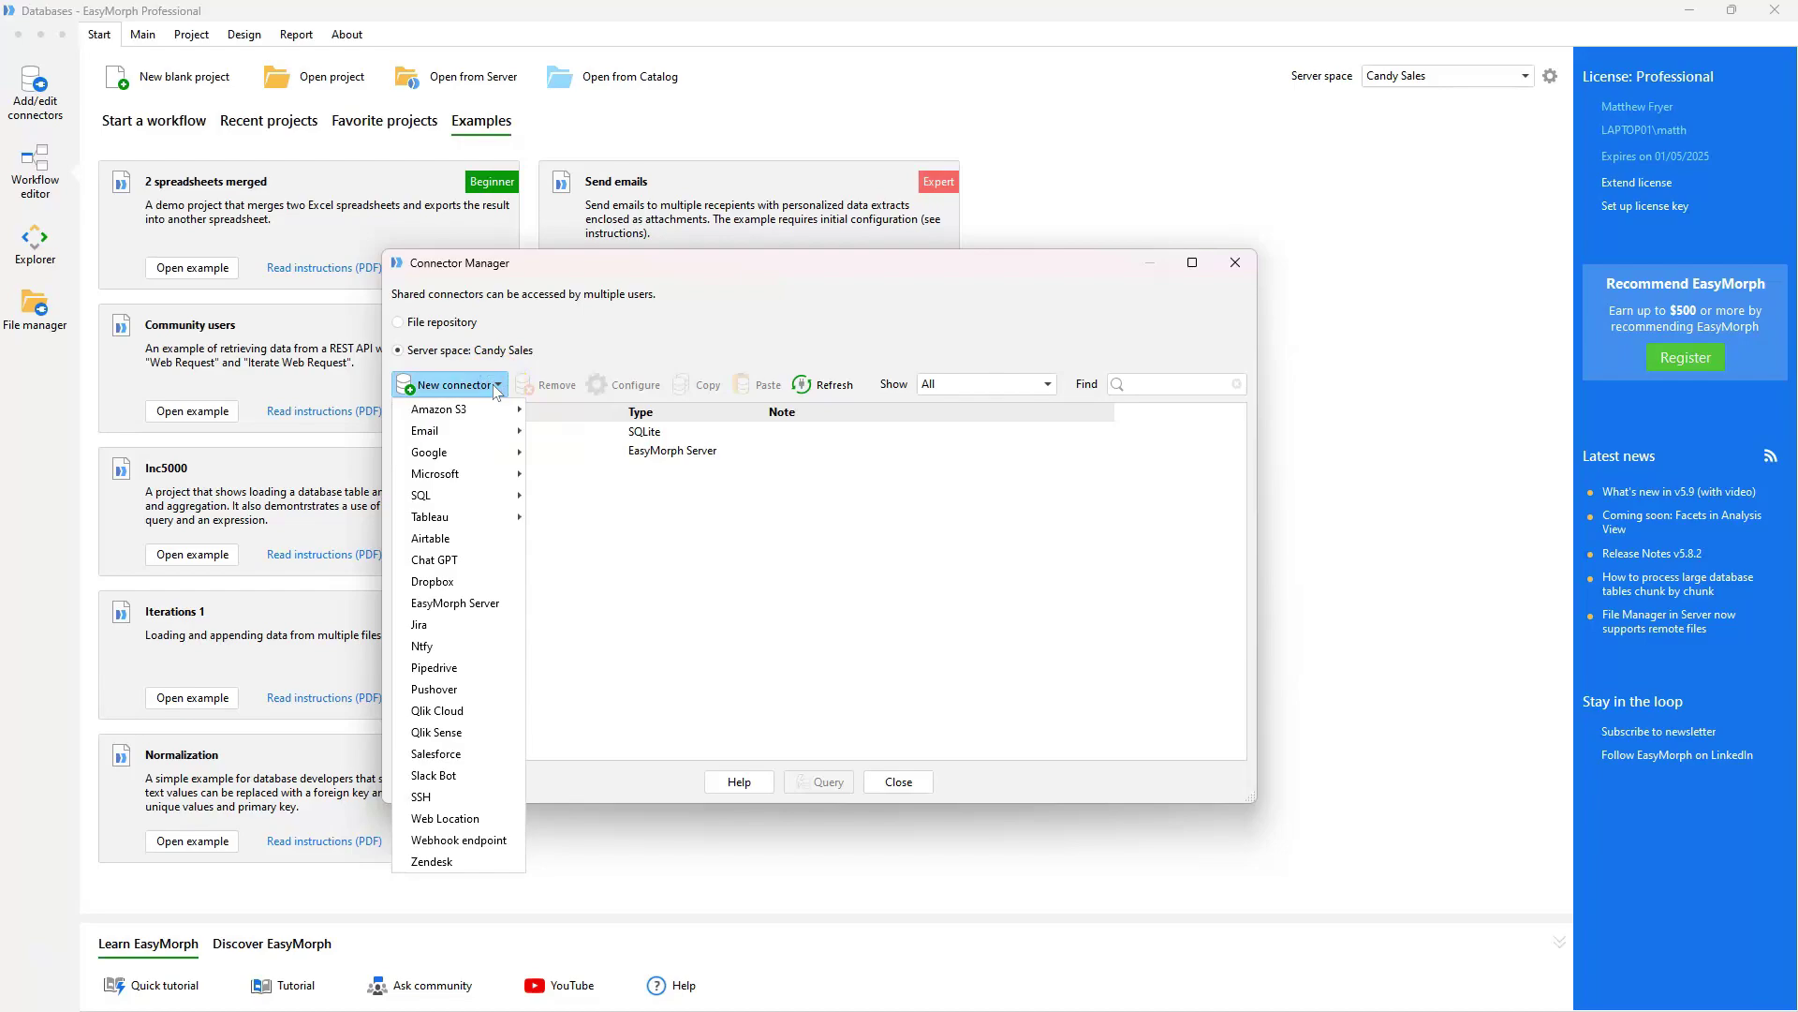
mouse_move(510, 502)
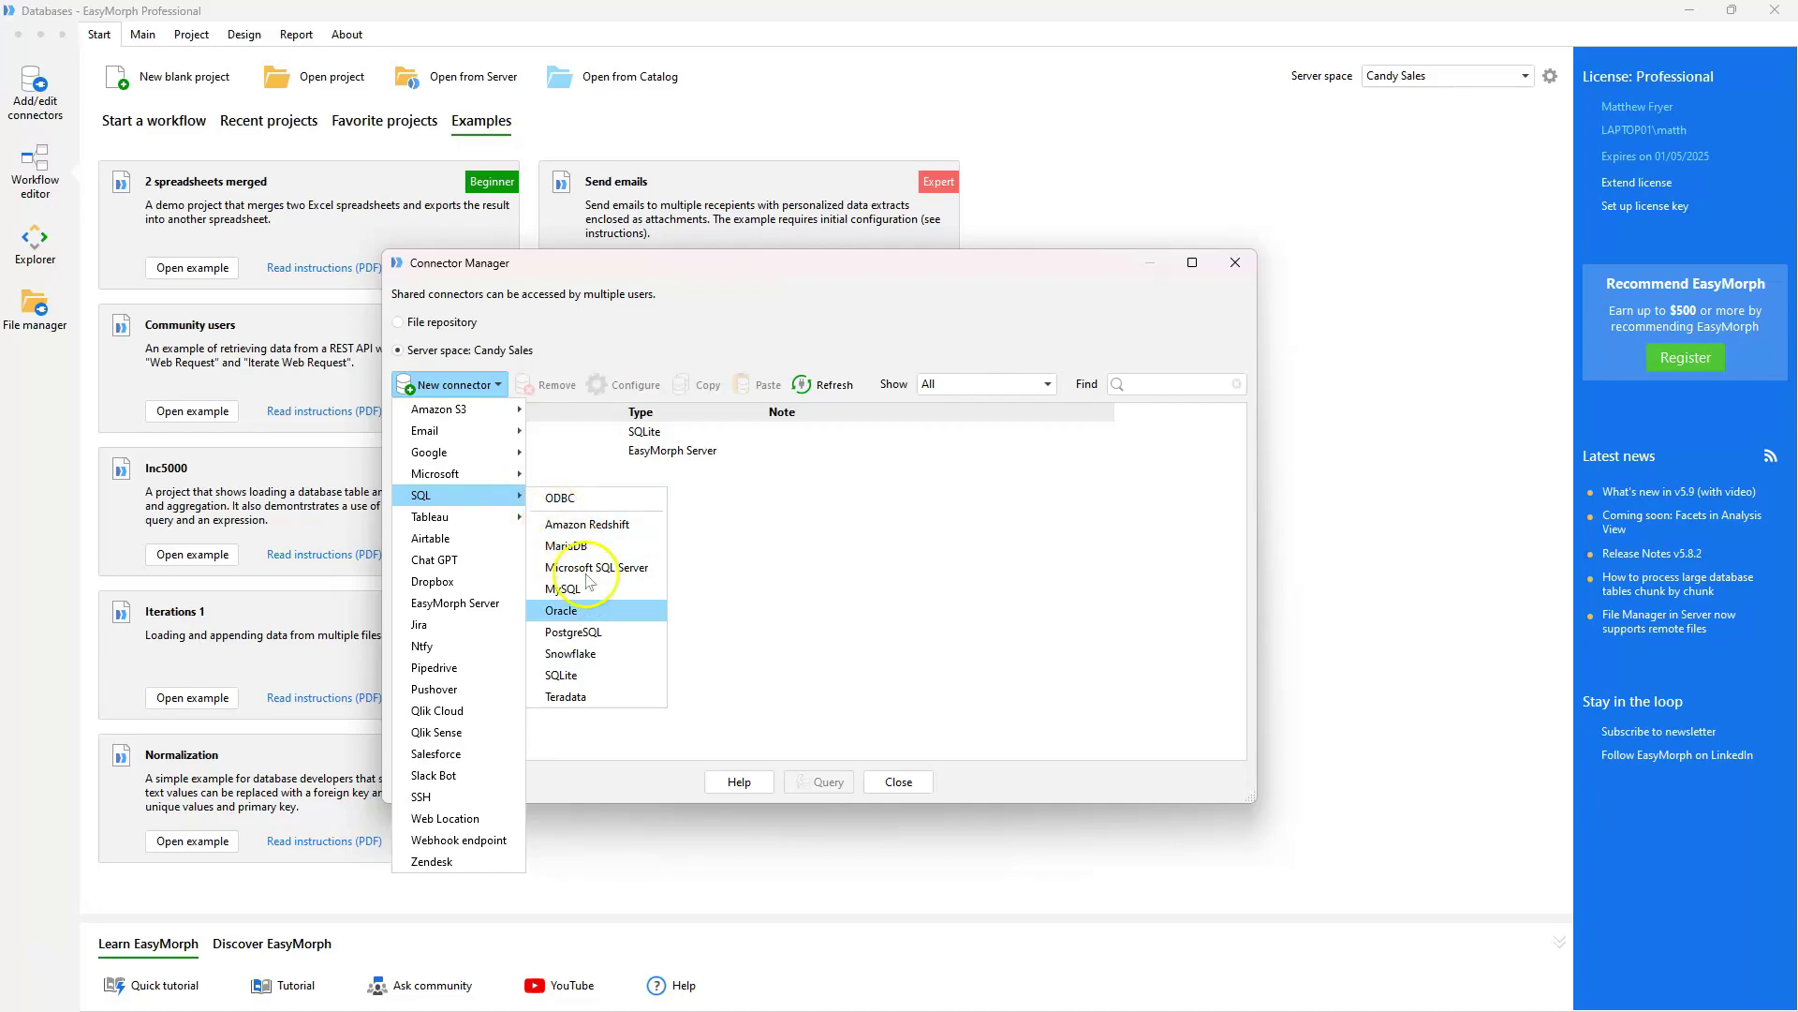
left_click(628, 677)
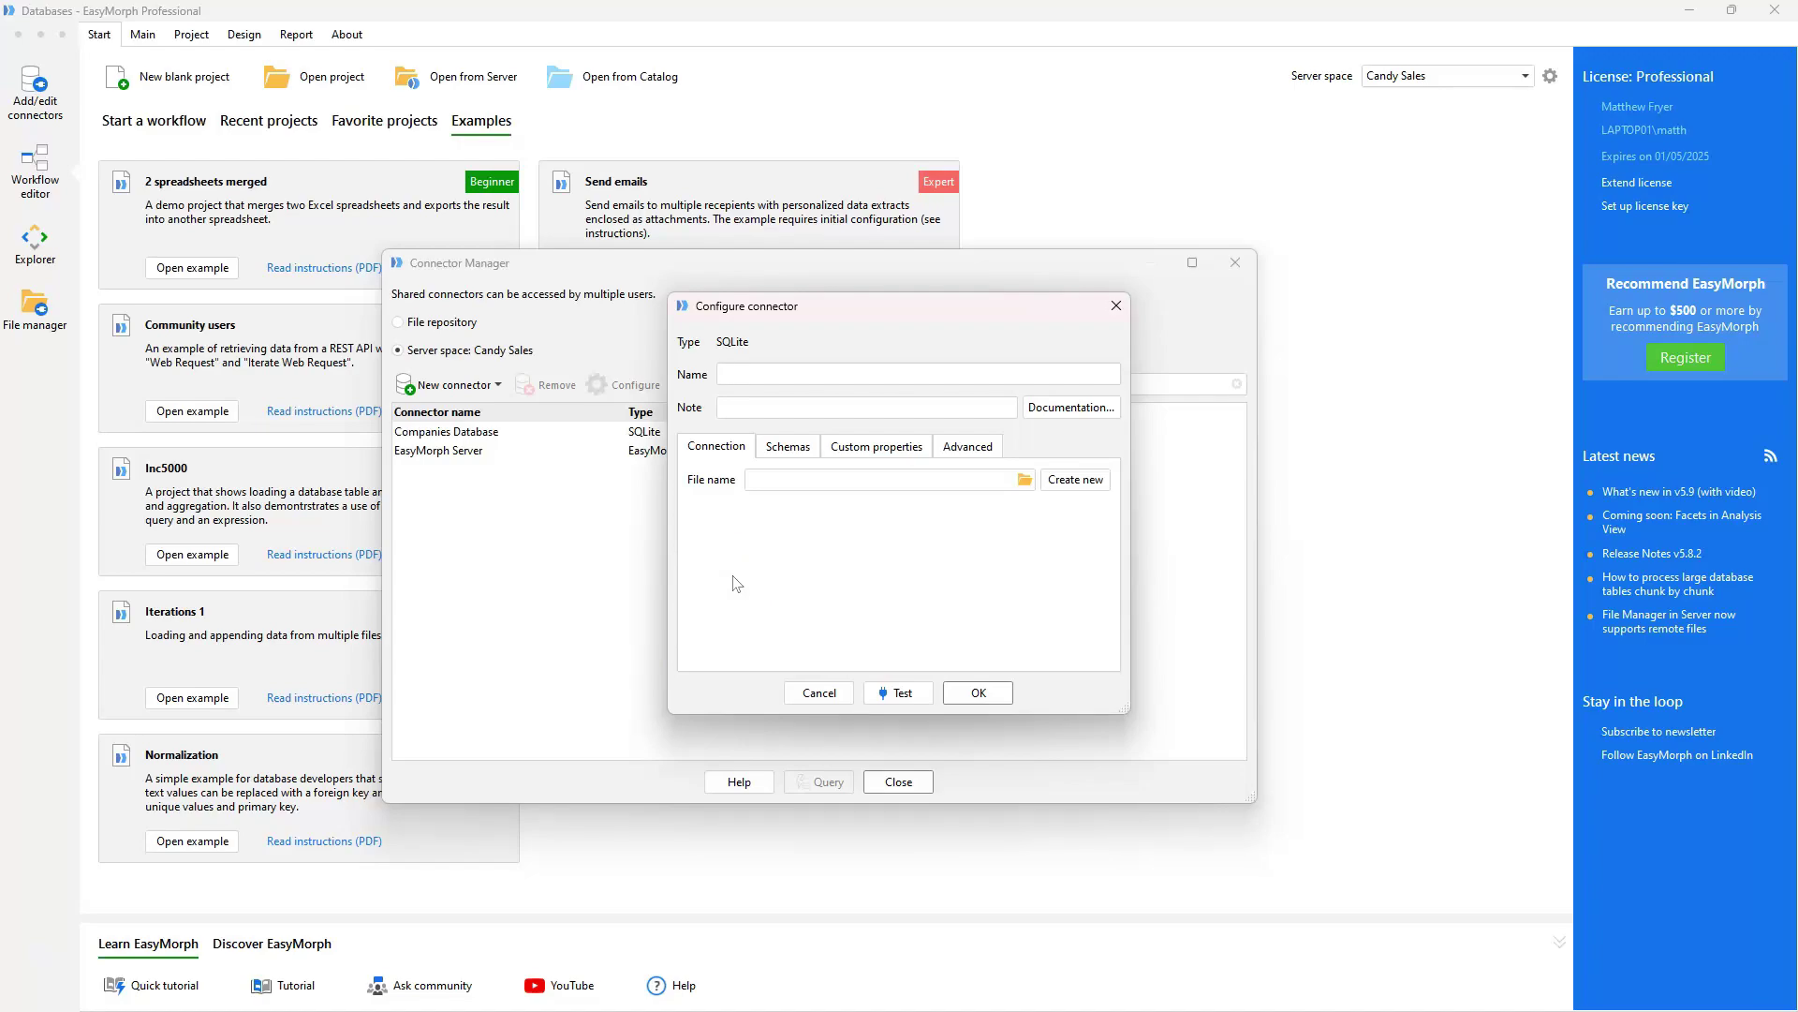
type("My Product Database")
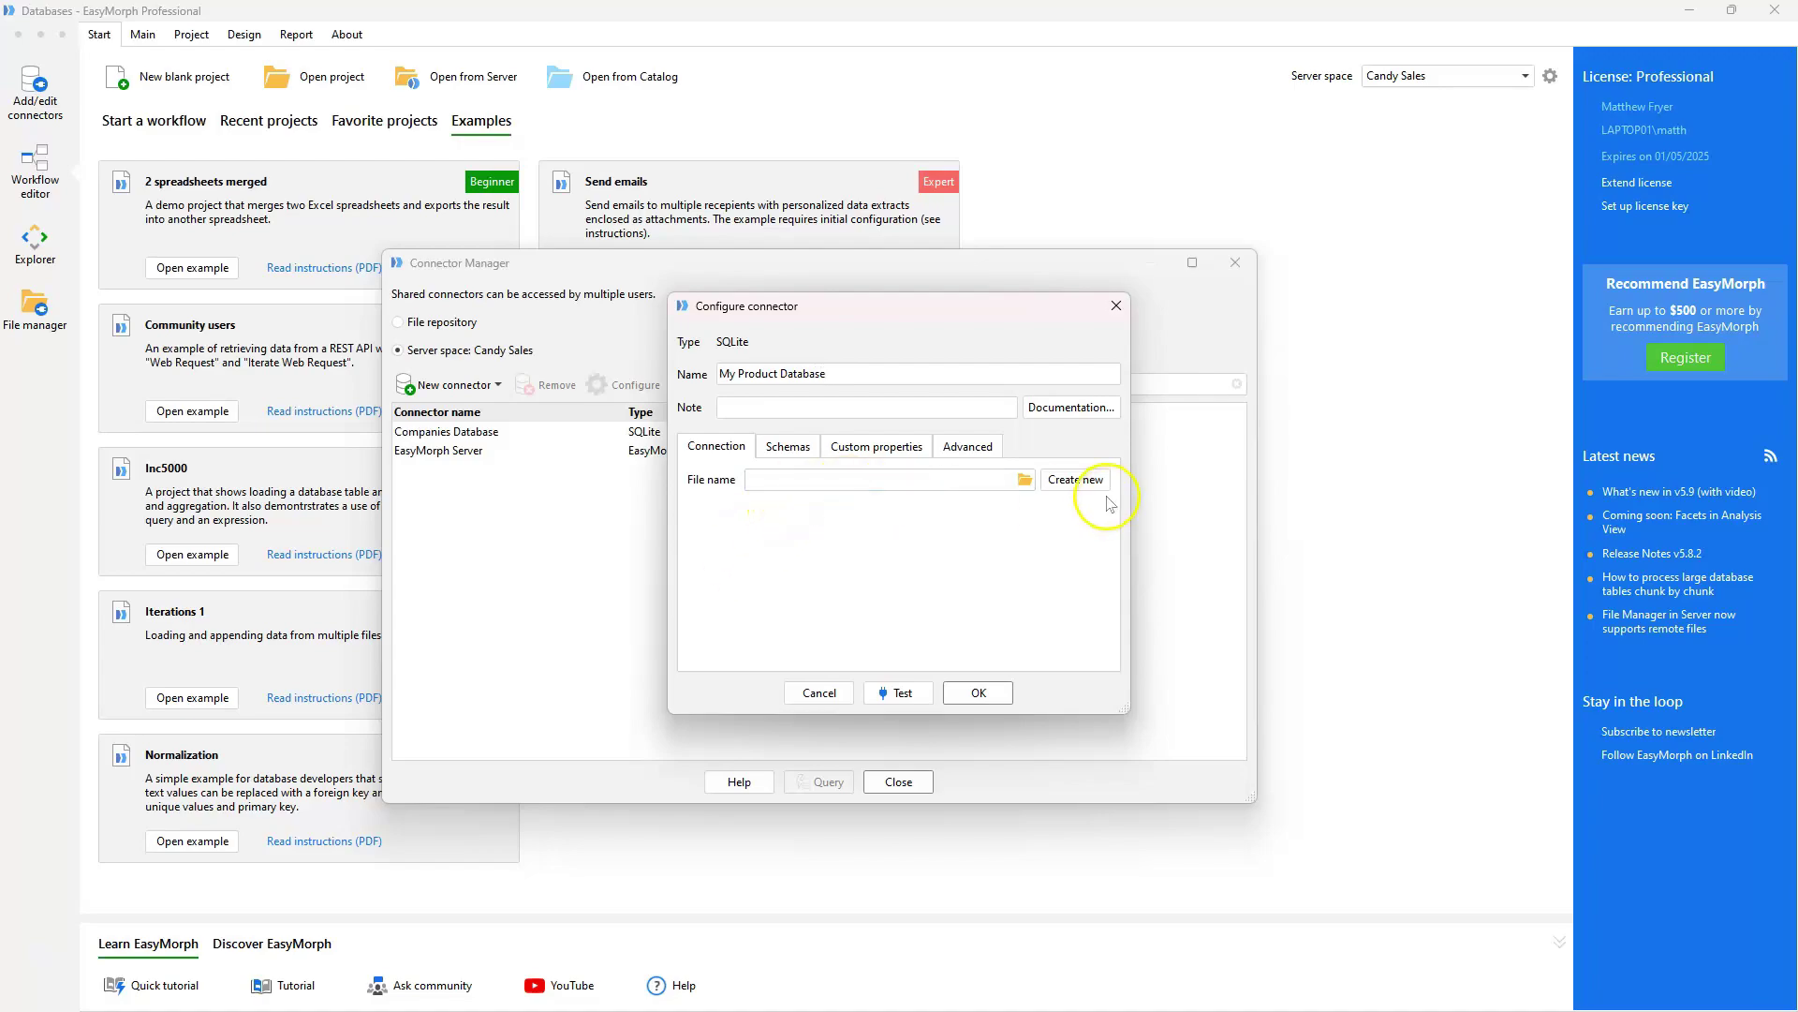
left_click(1030, 489)
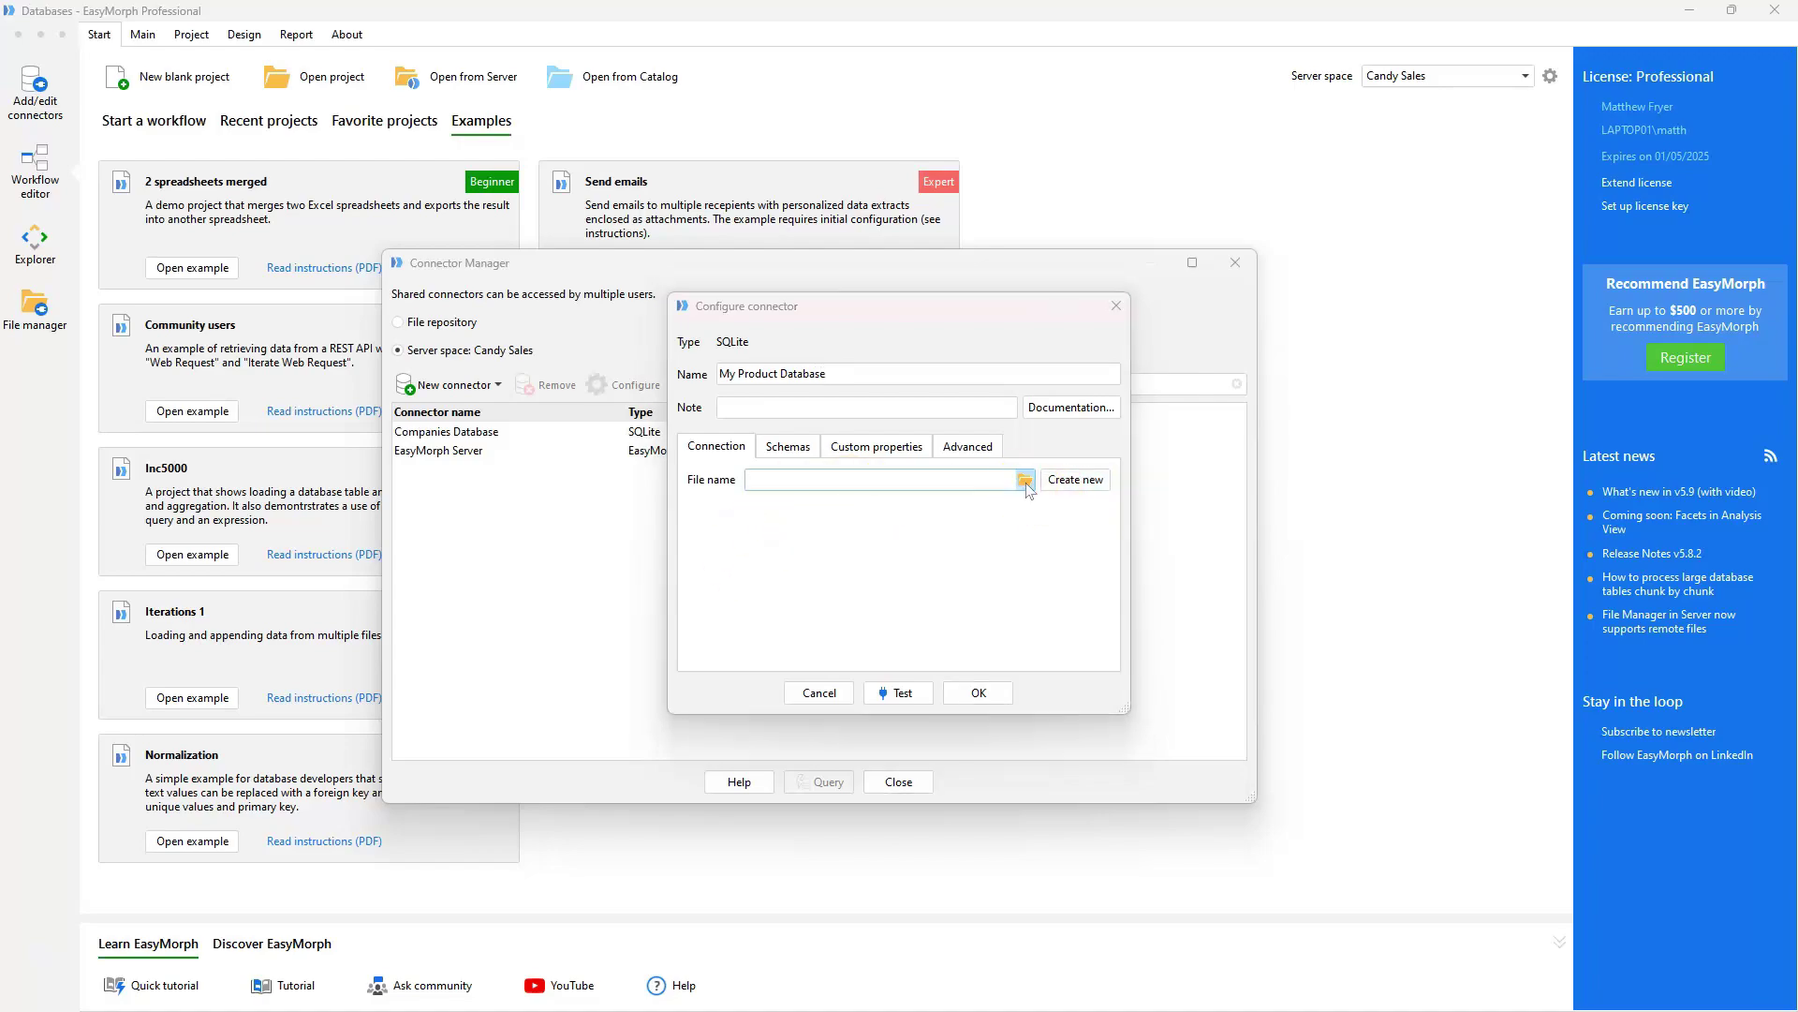
left_click(890, 471)
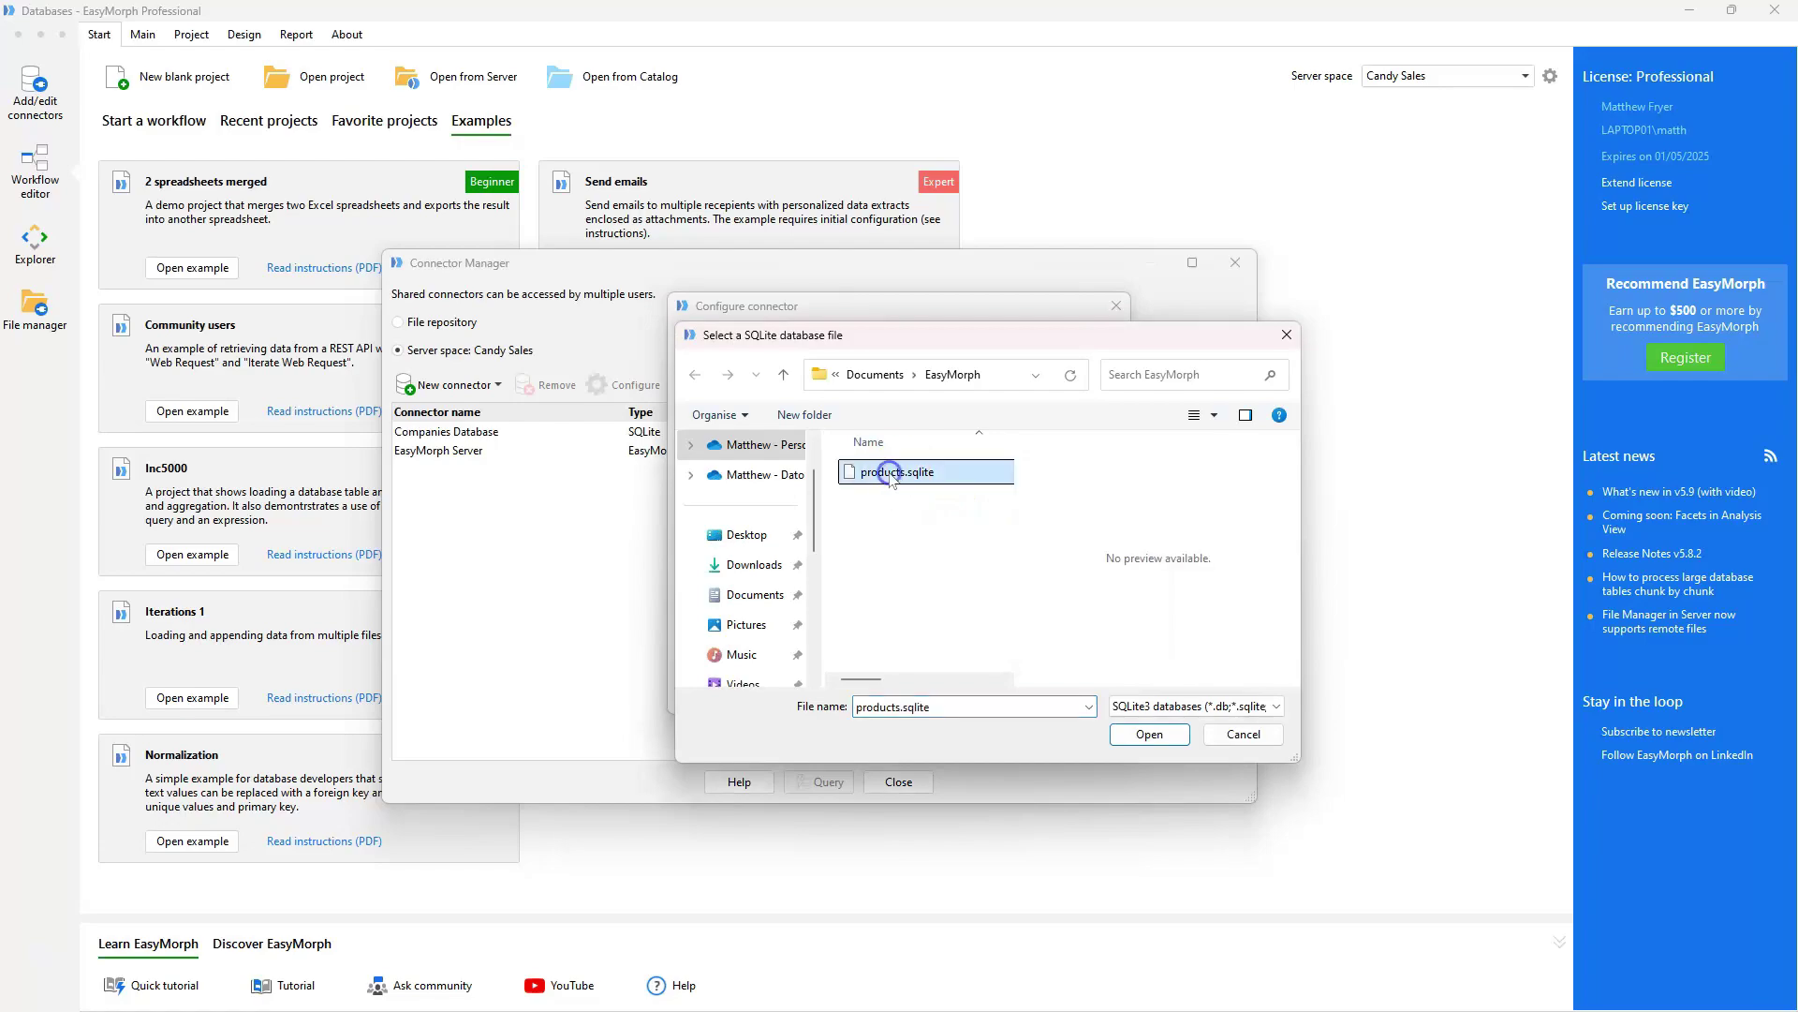
left_click(1143, 734)
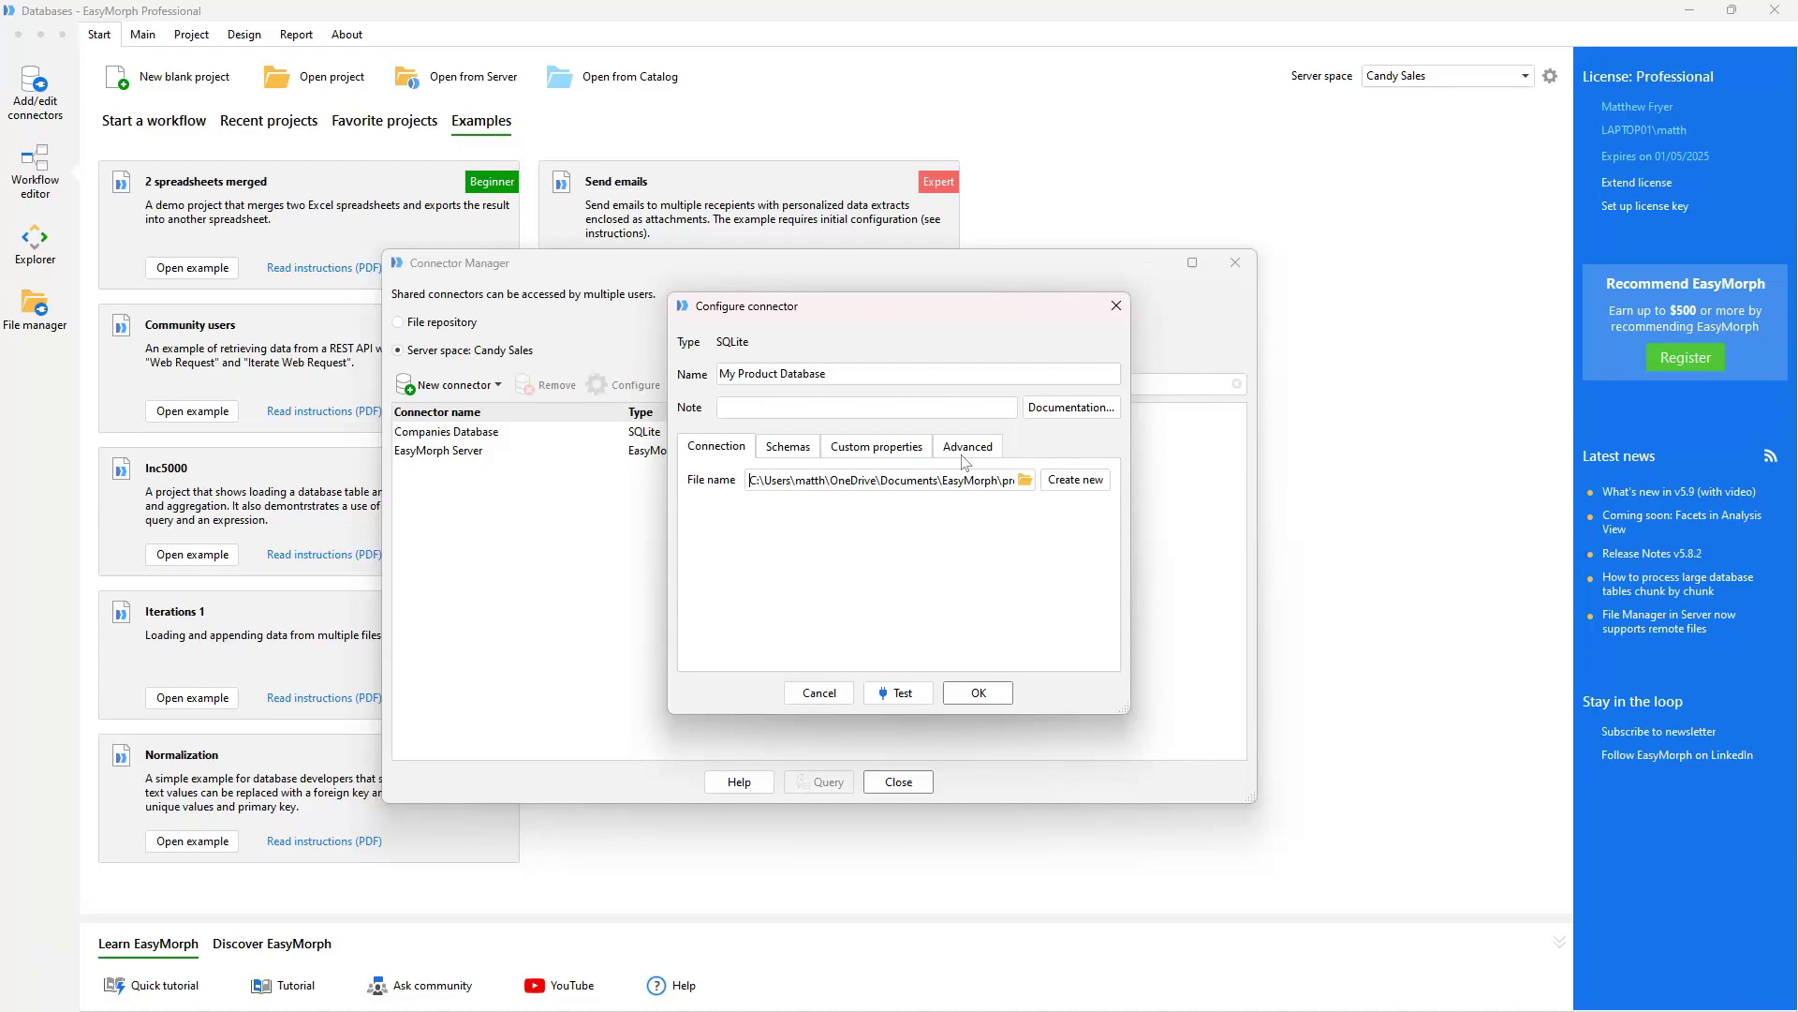
Step: Test the new SQLite connector's connection and save the connector
left_click(924, 694)
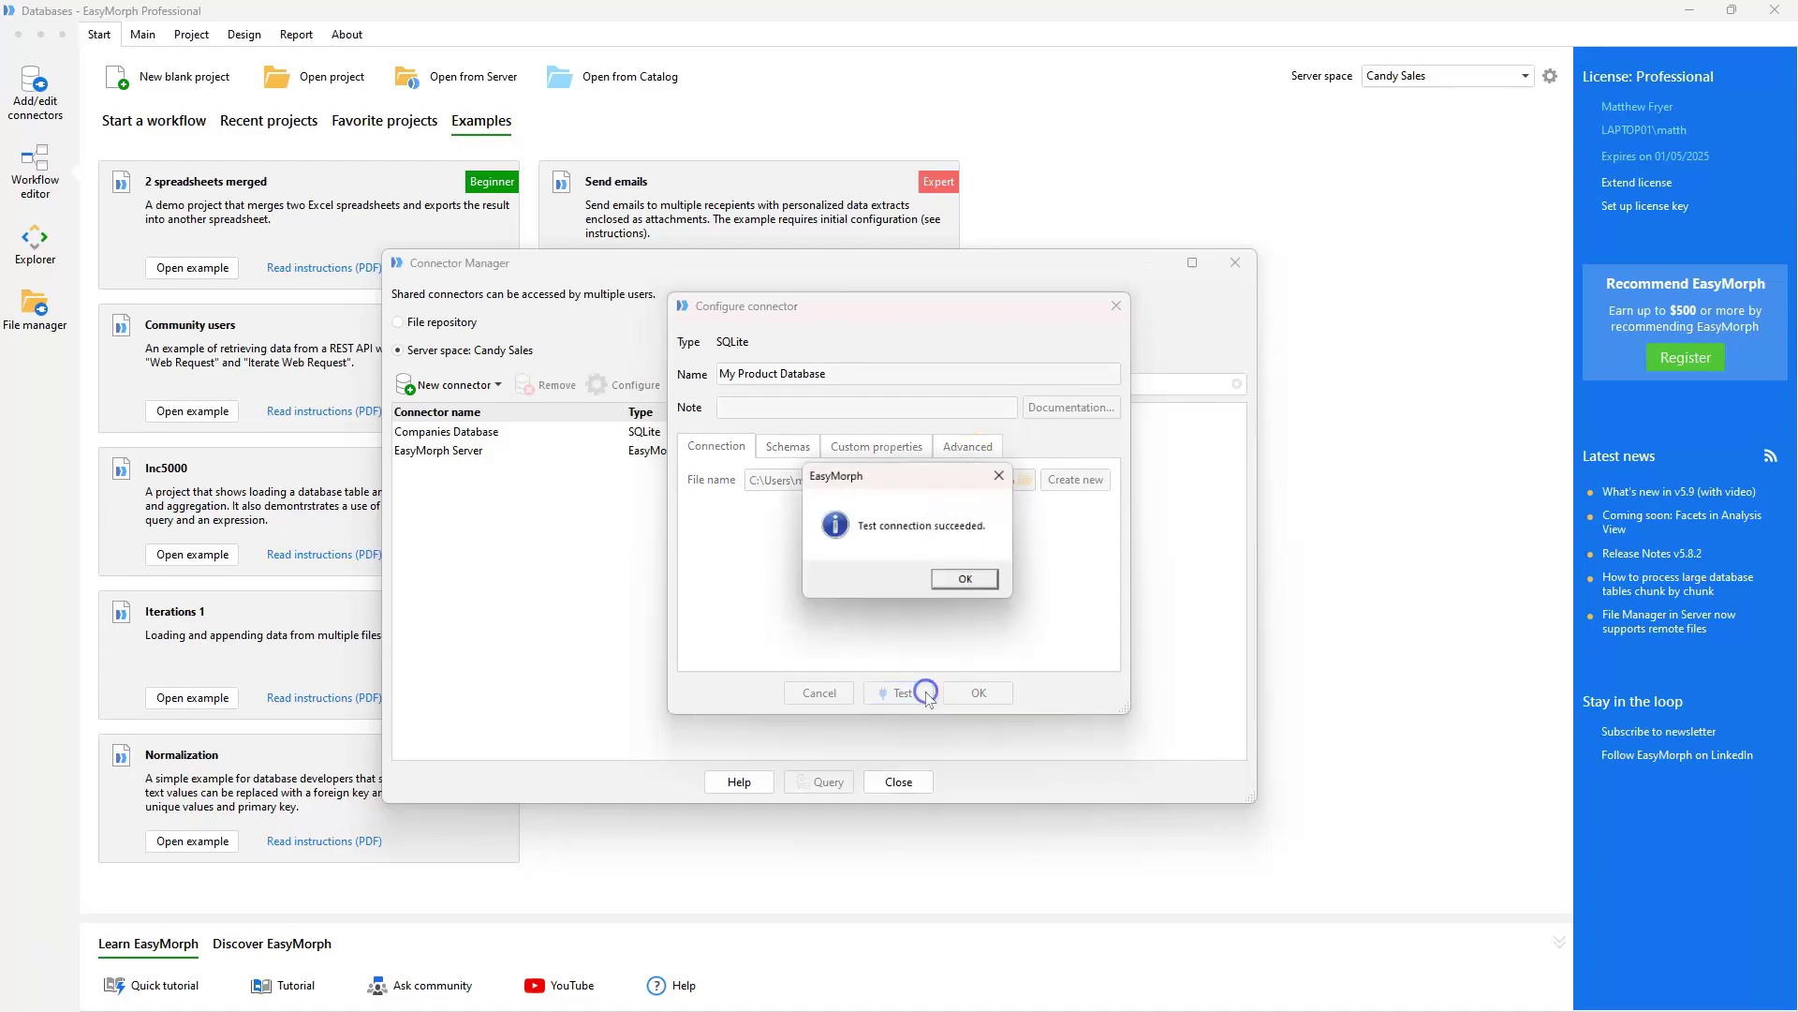
left_click(970, 582)
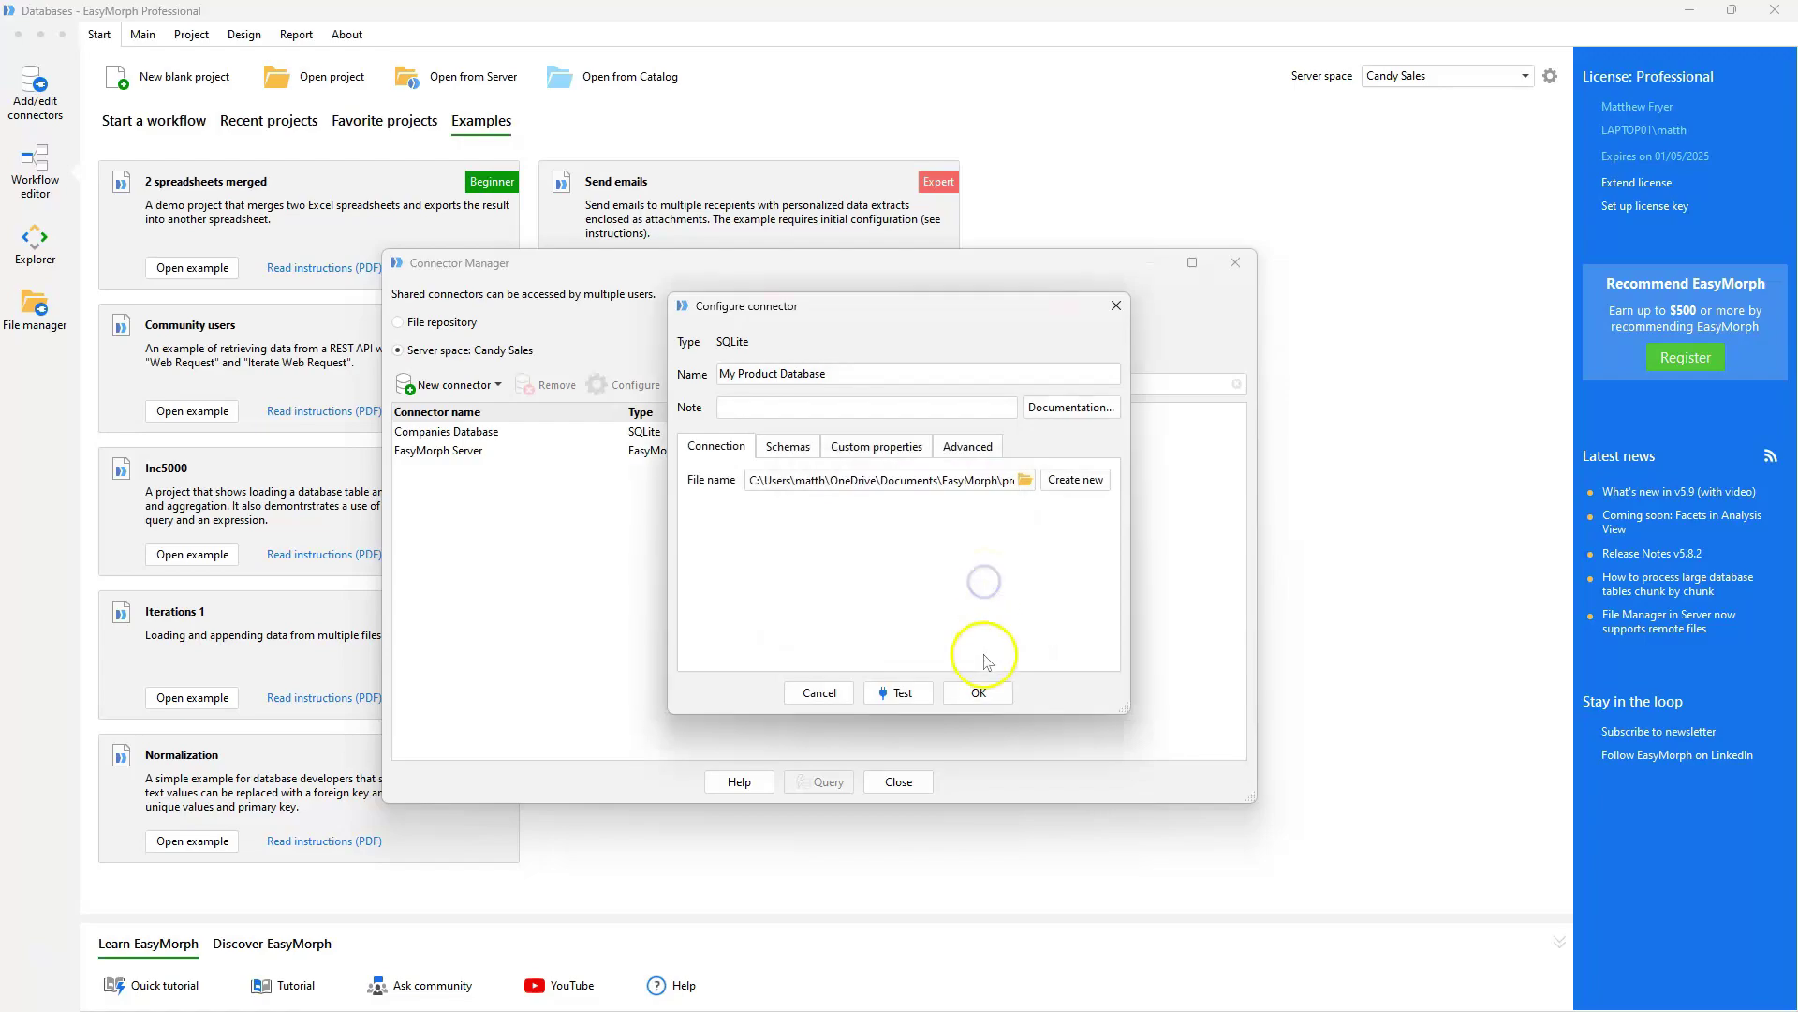
left_click(979, 692)
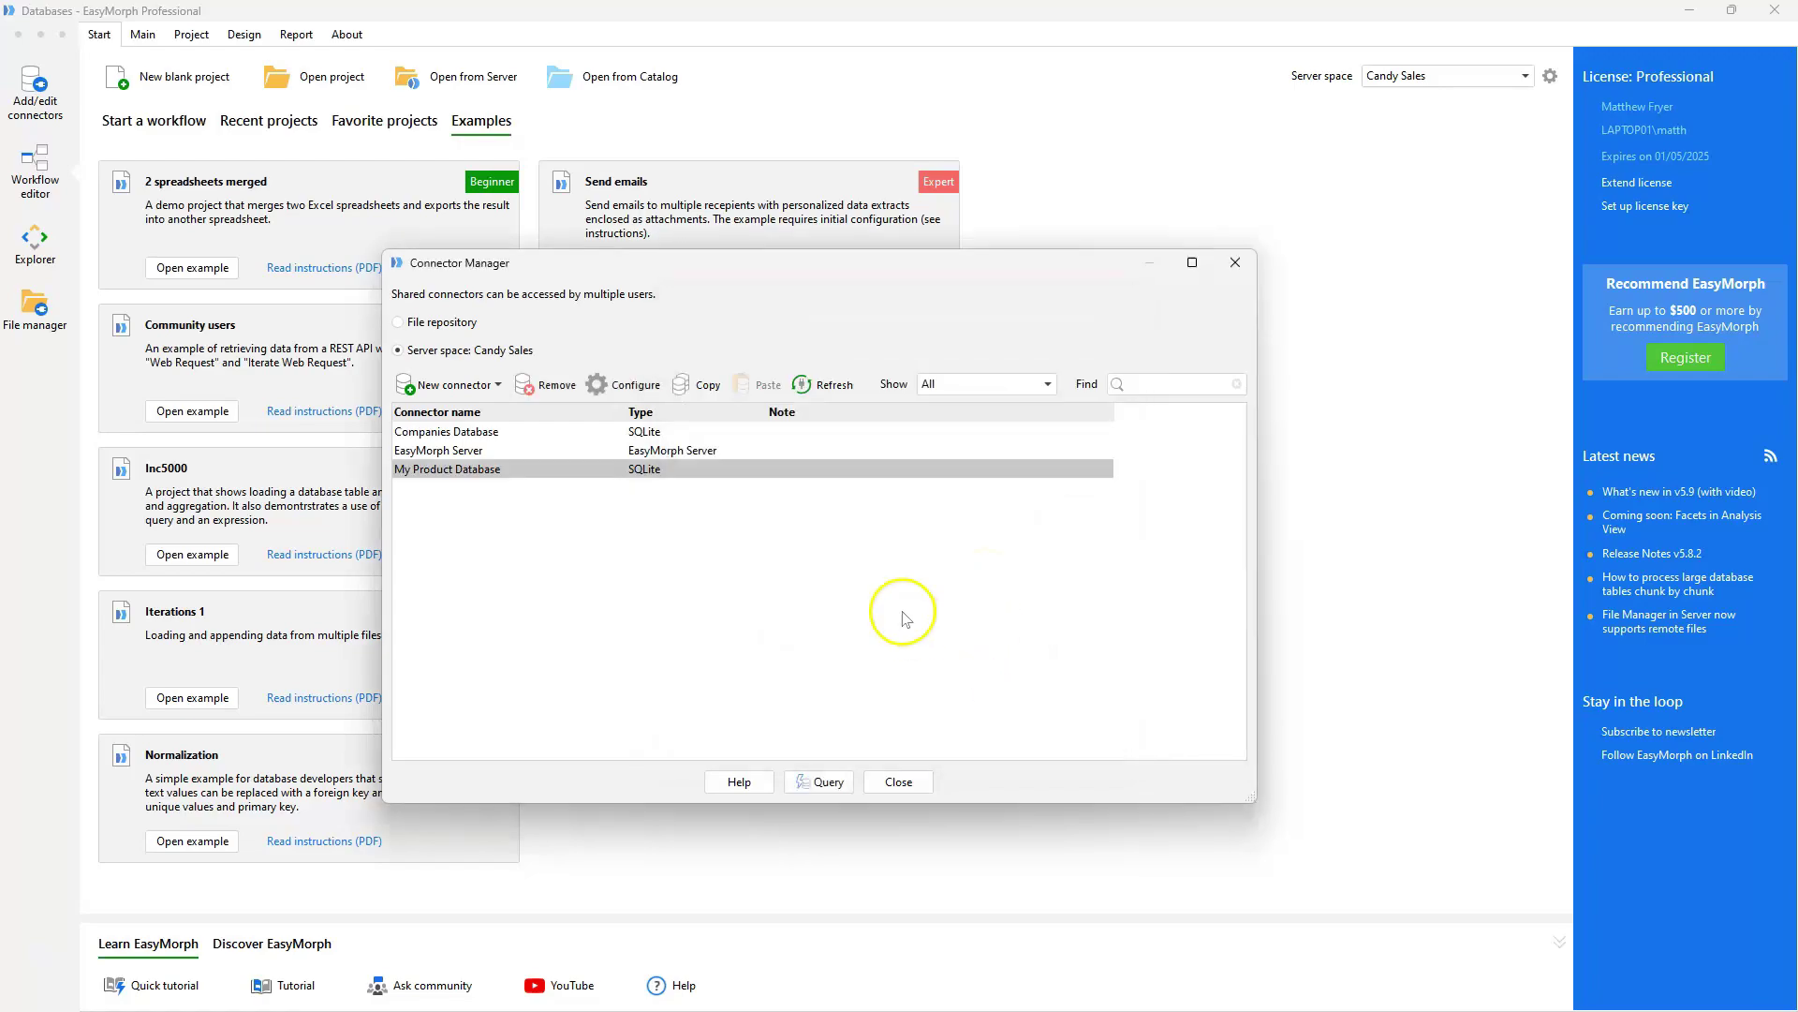
Step: Select the My Product Database connector and leave the Connector Manager
left_click(804, 471)
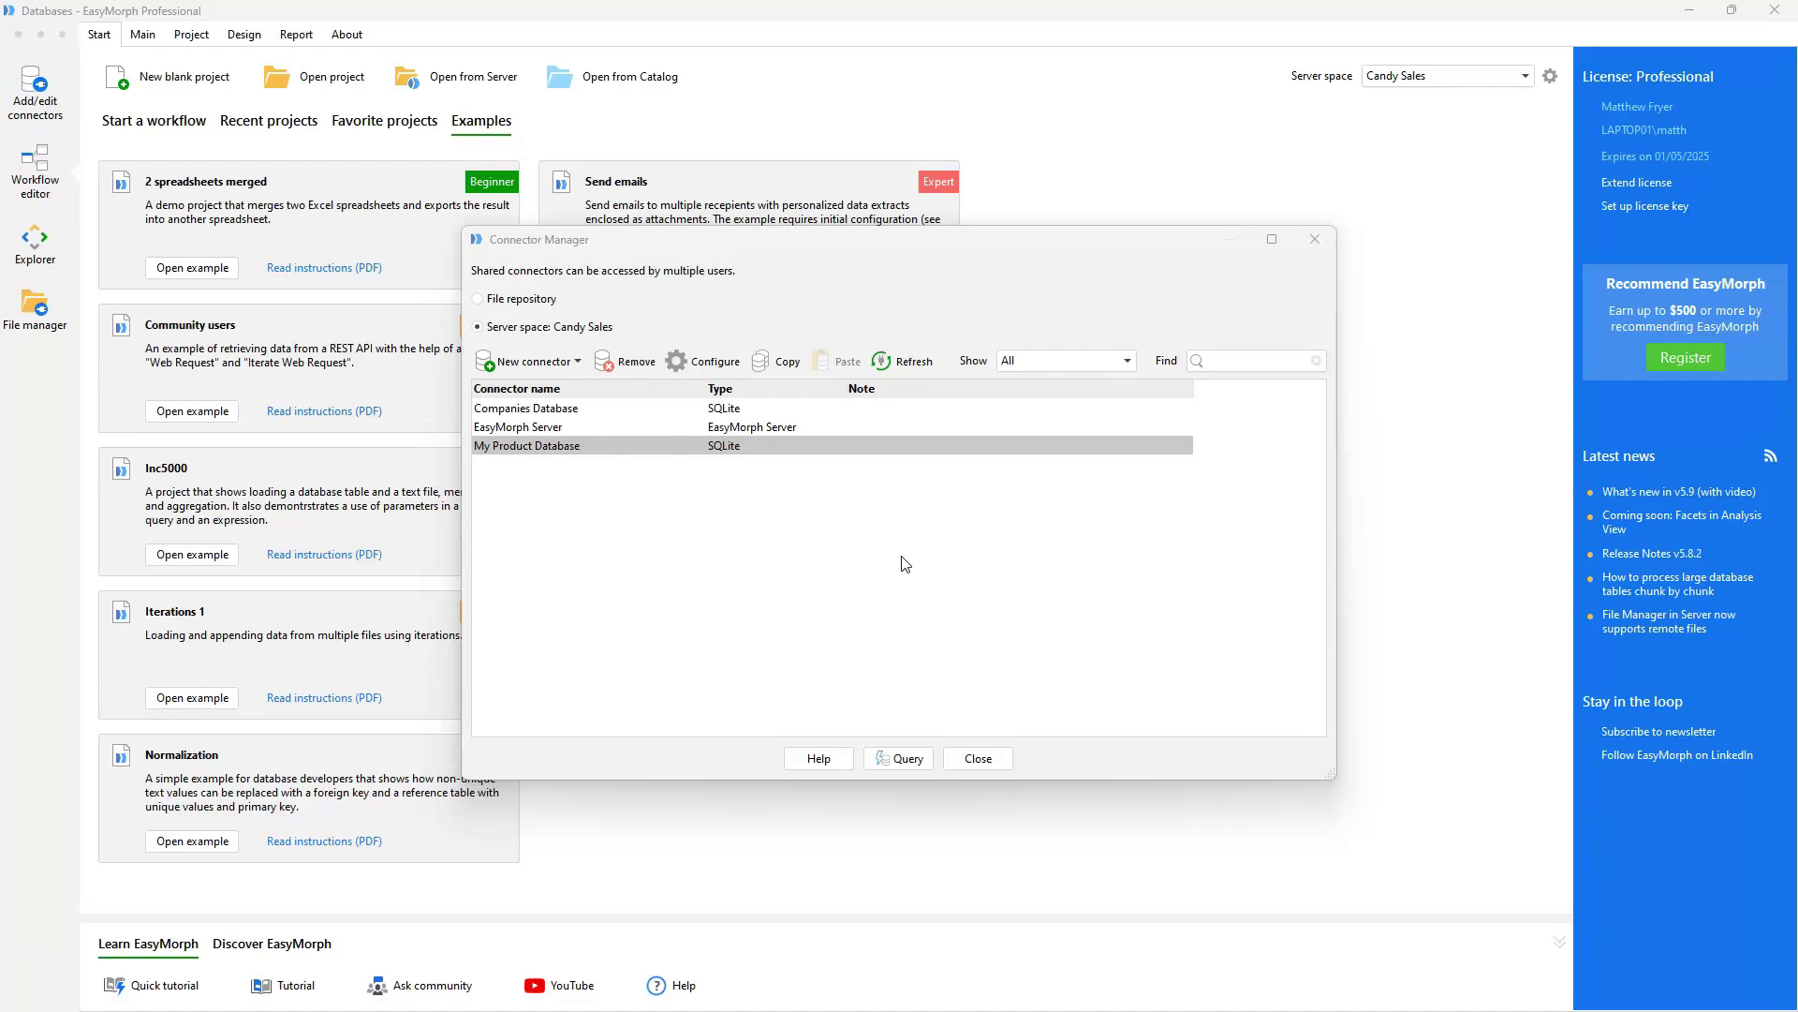
left_click(789, 448)
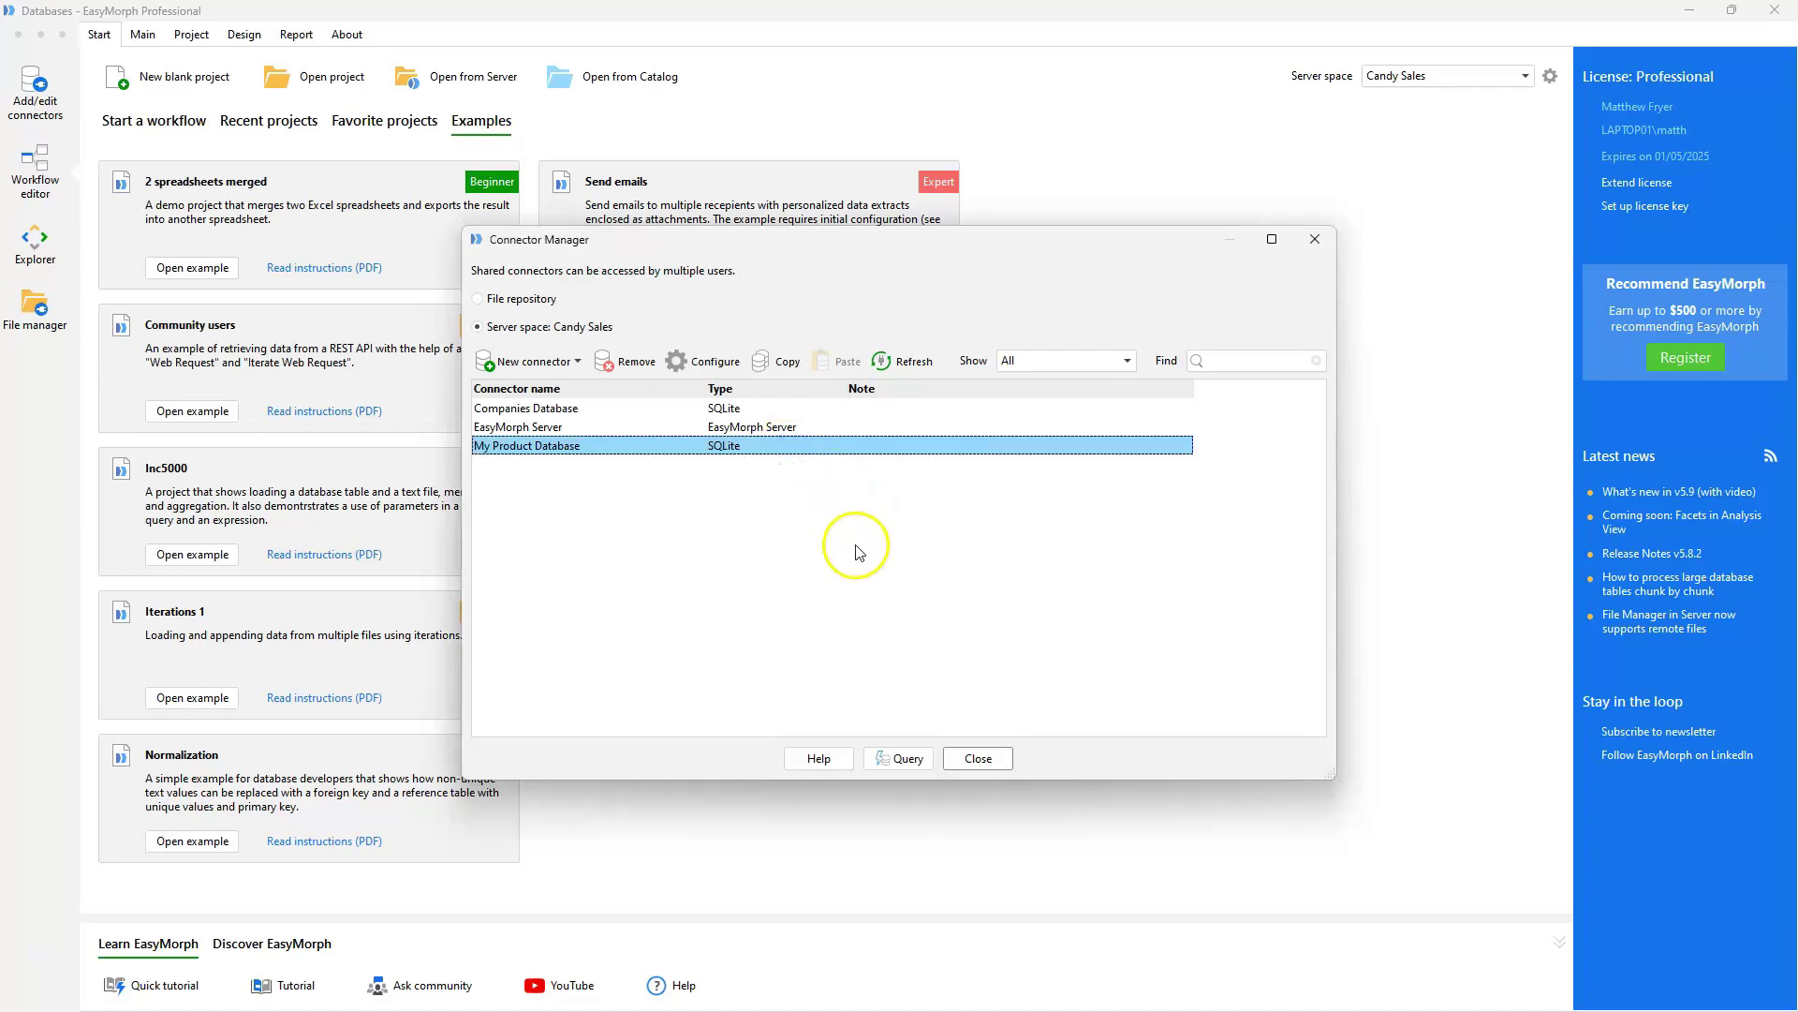
left_click(928, 767)
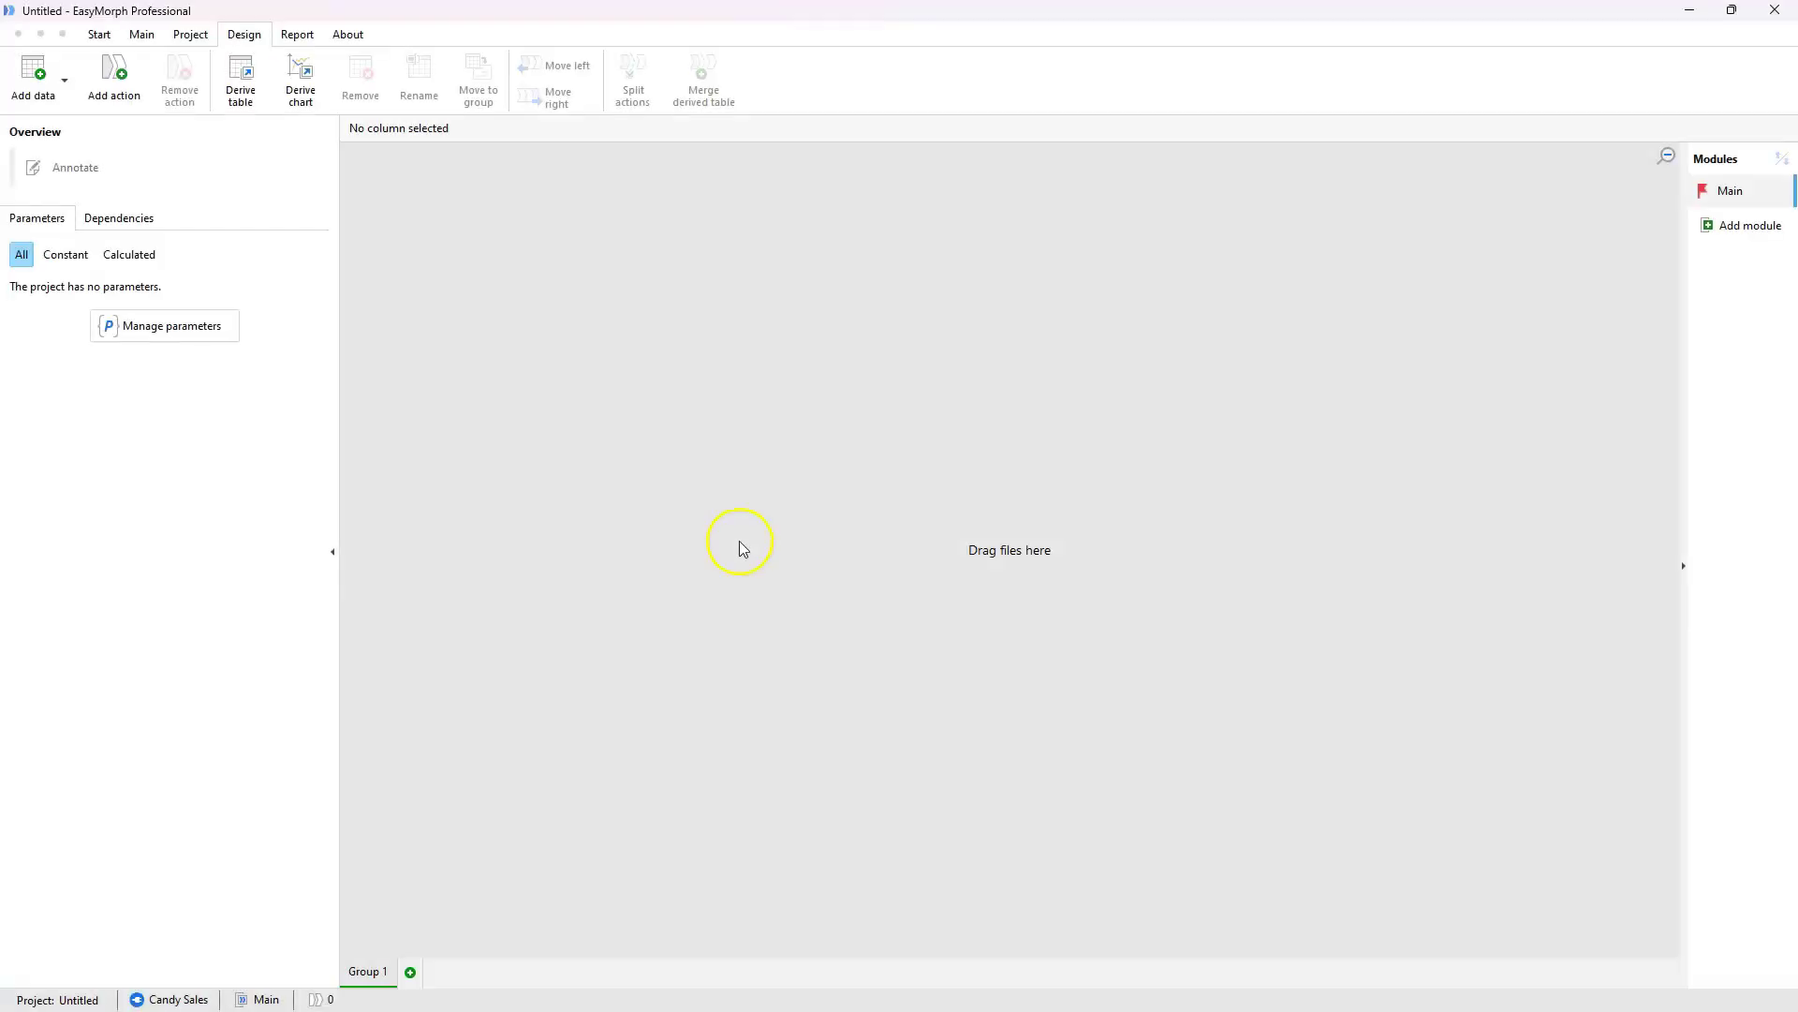
Step: Add data with a database query and set its connector to My Product Database
left_click(58, 99)
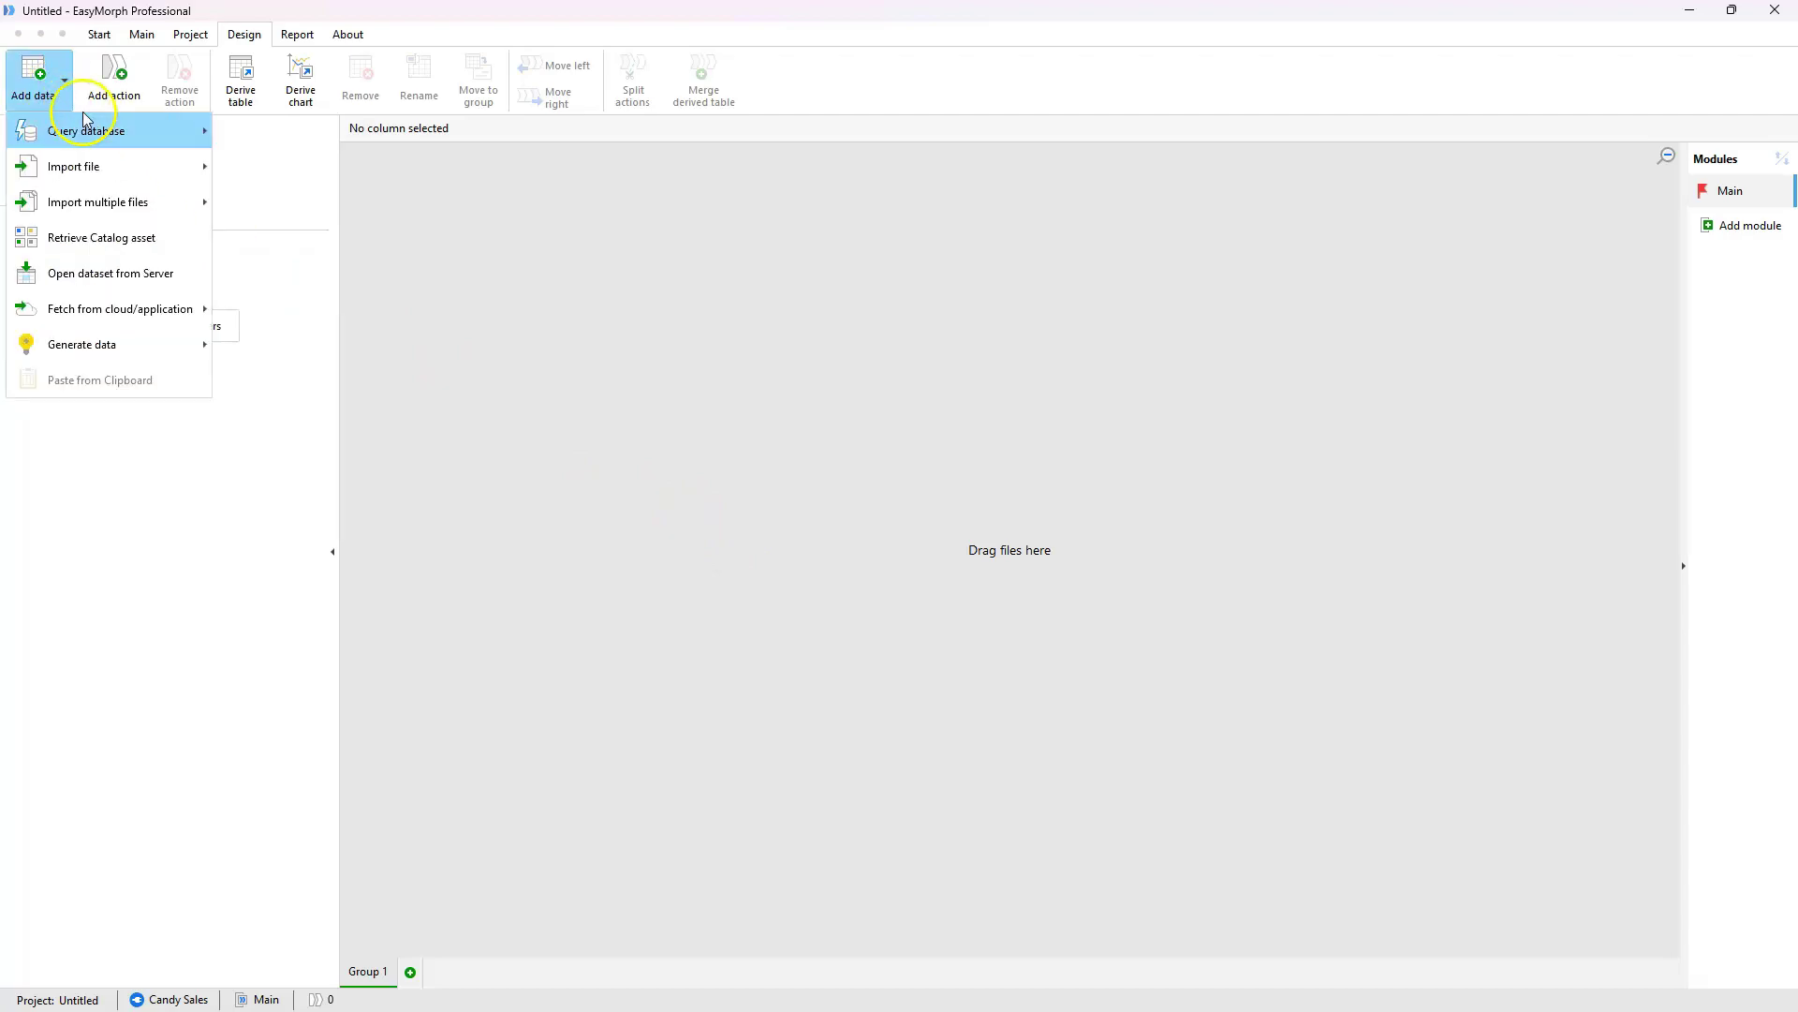
mouse_move(153, 138)
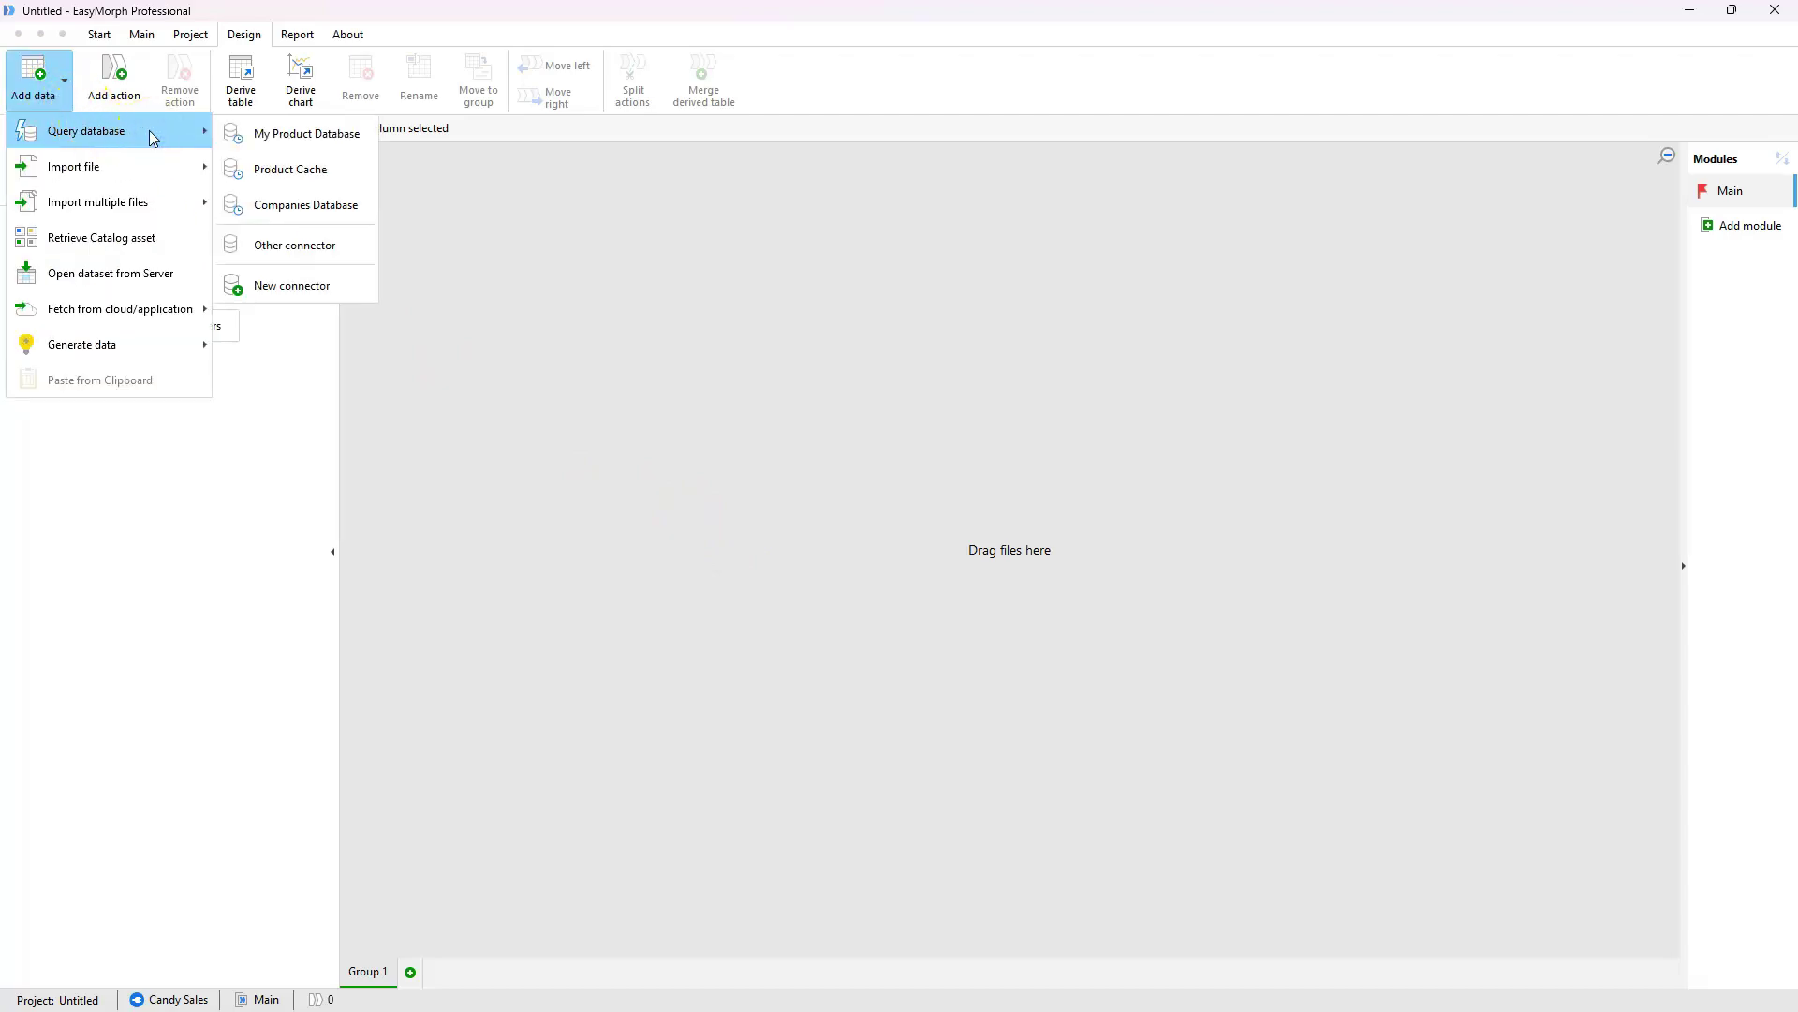
left_click(356, 245)
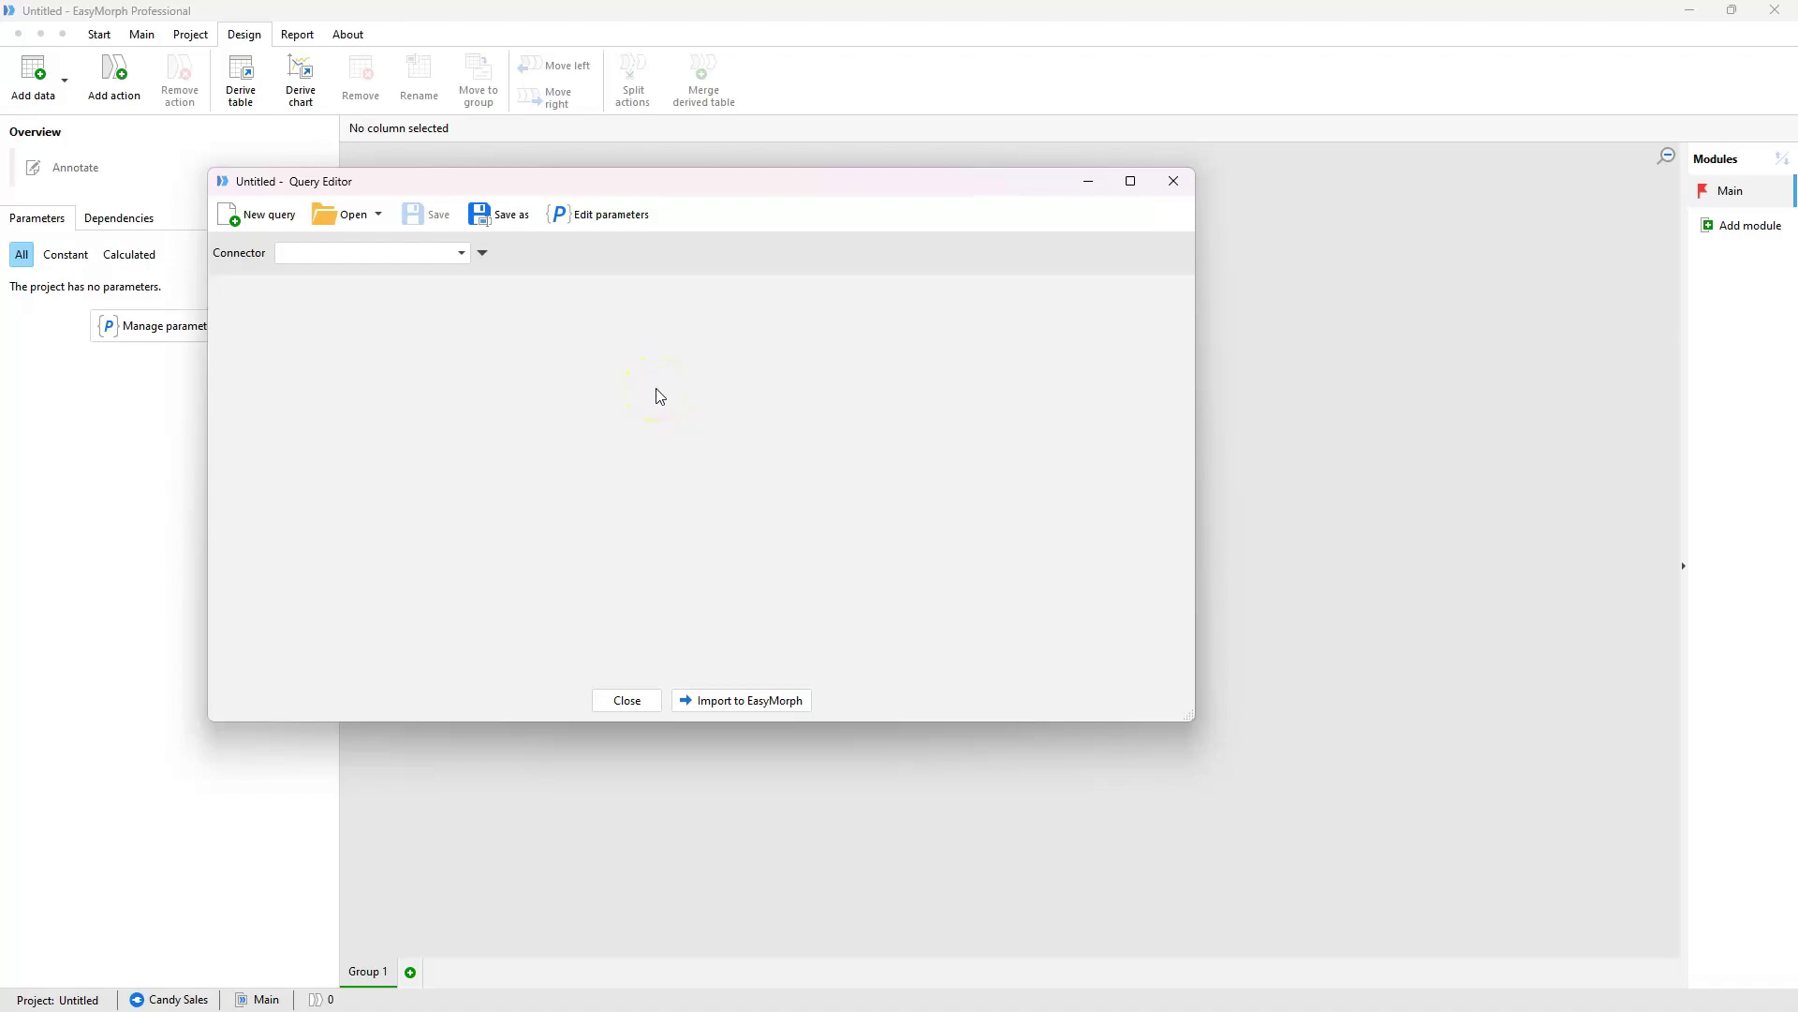
left_click(462, 254)
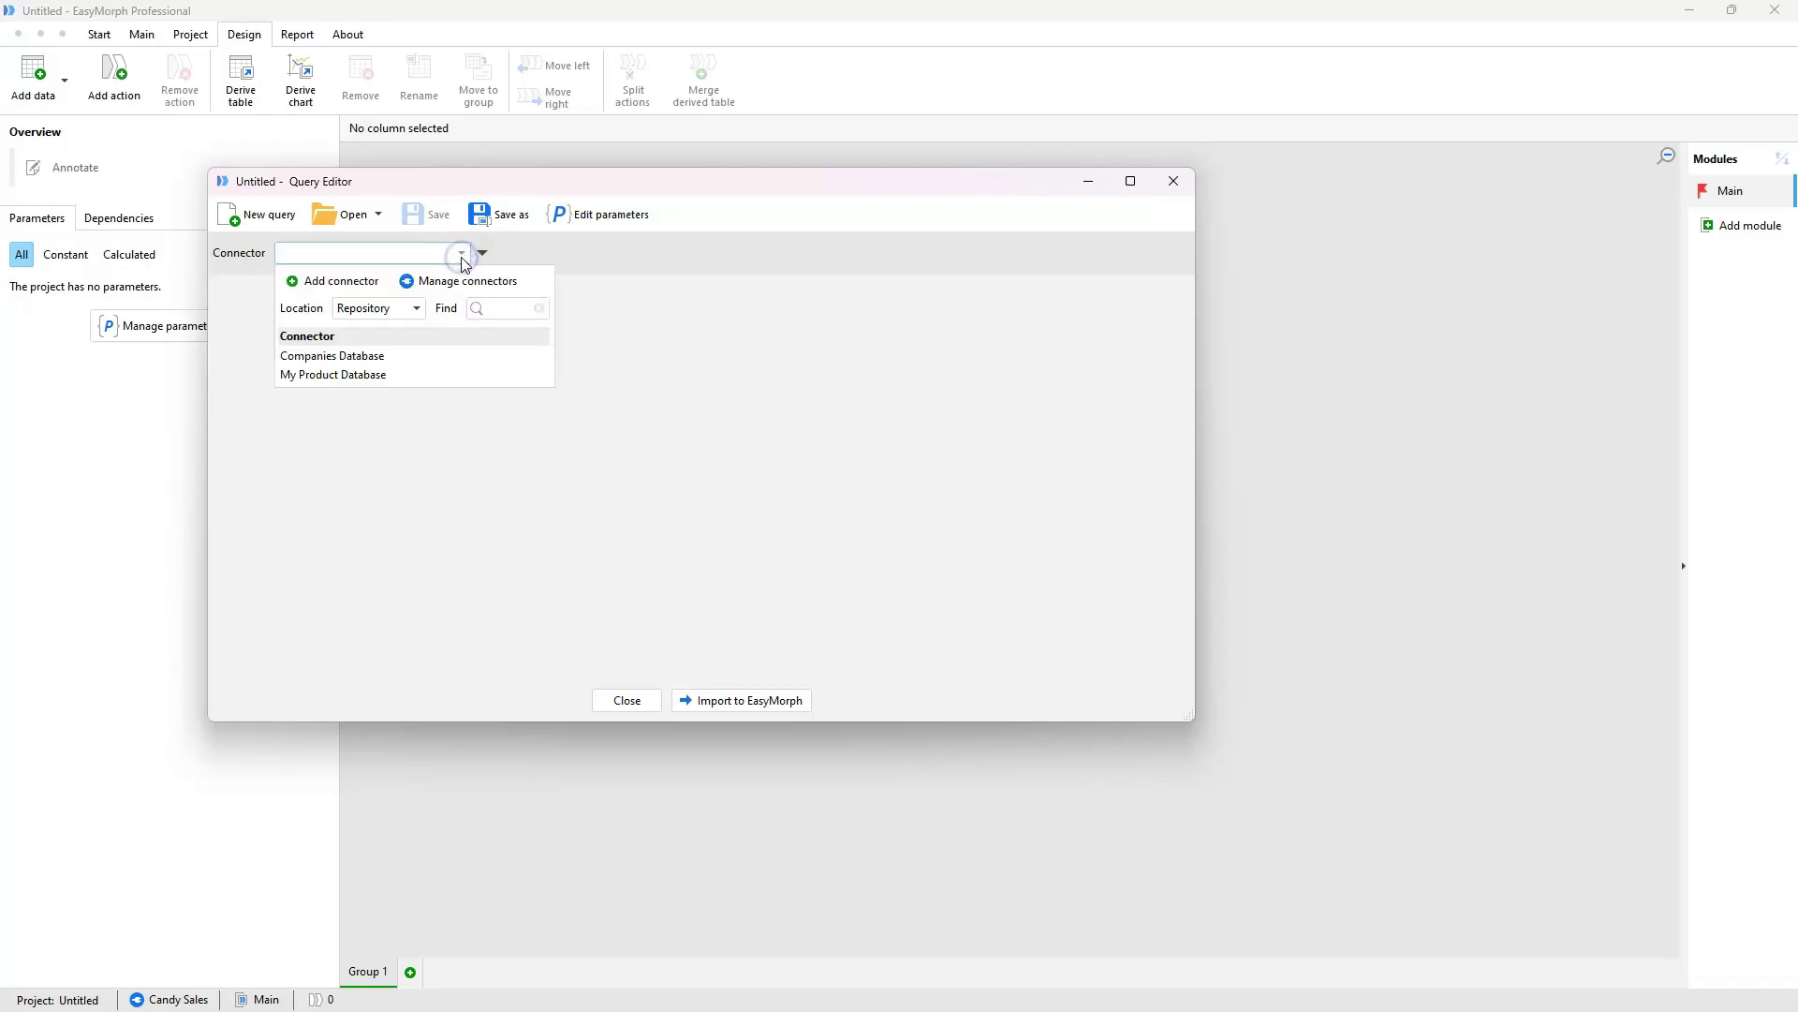
left_click(433, 374)
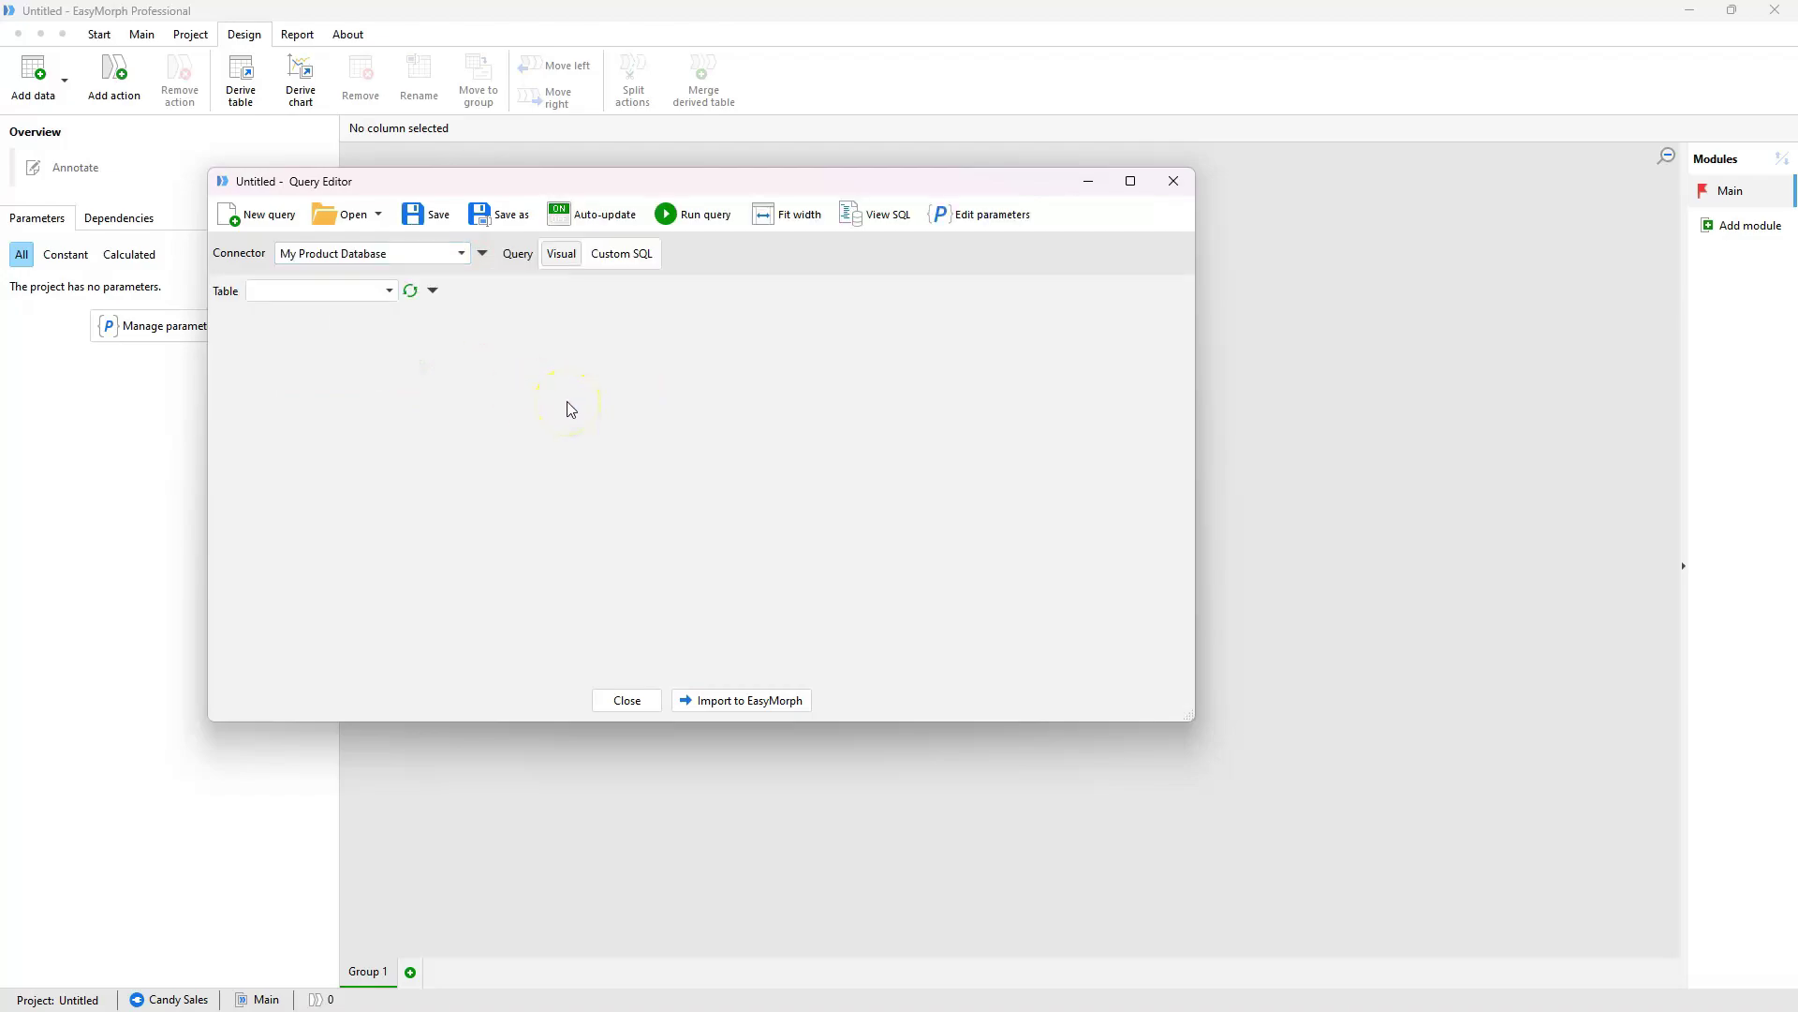
Step: Search the main schema's tables for "sales" and use main.sales as the query's source table
left_click(389, 290)
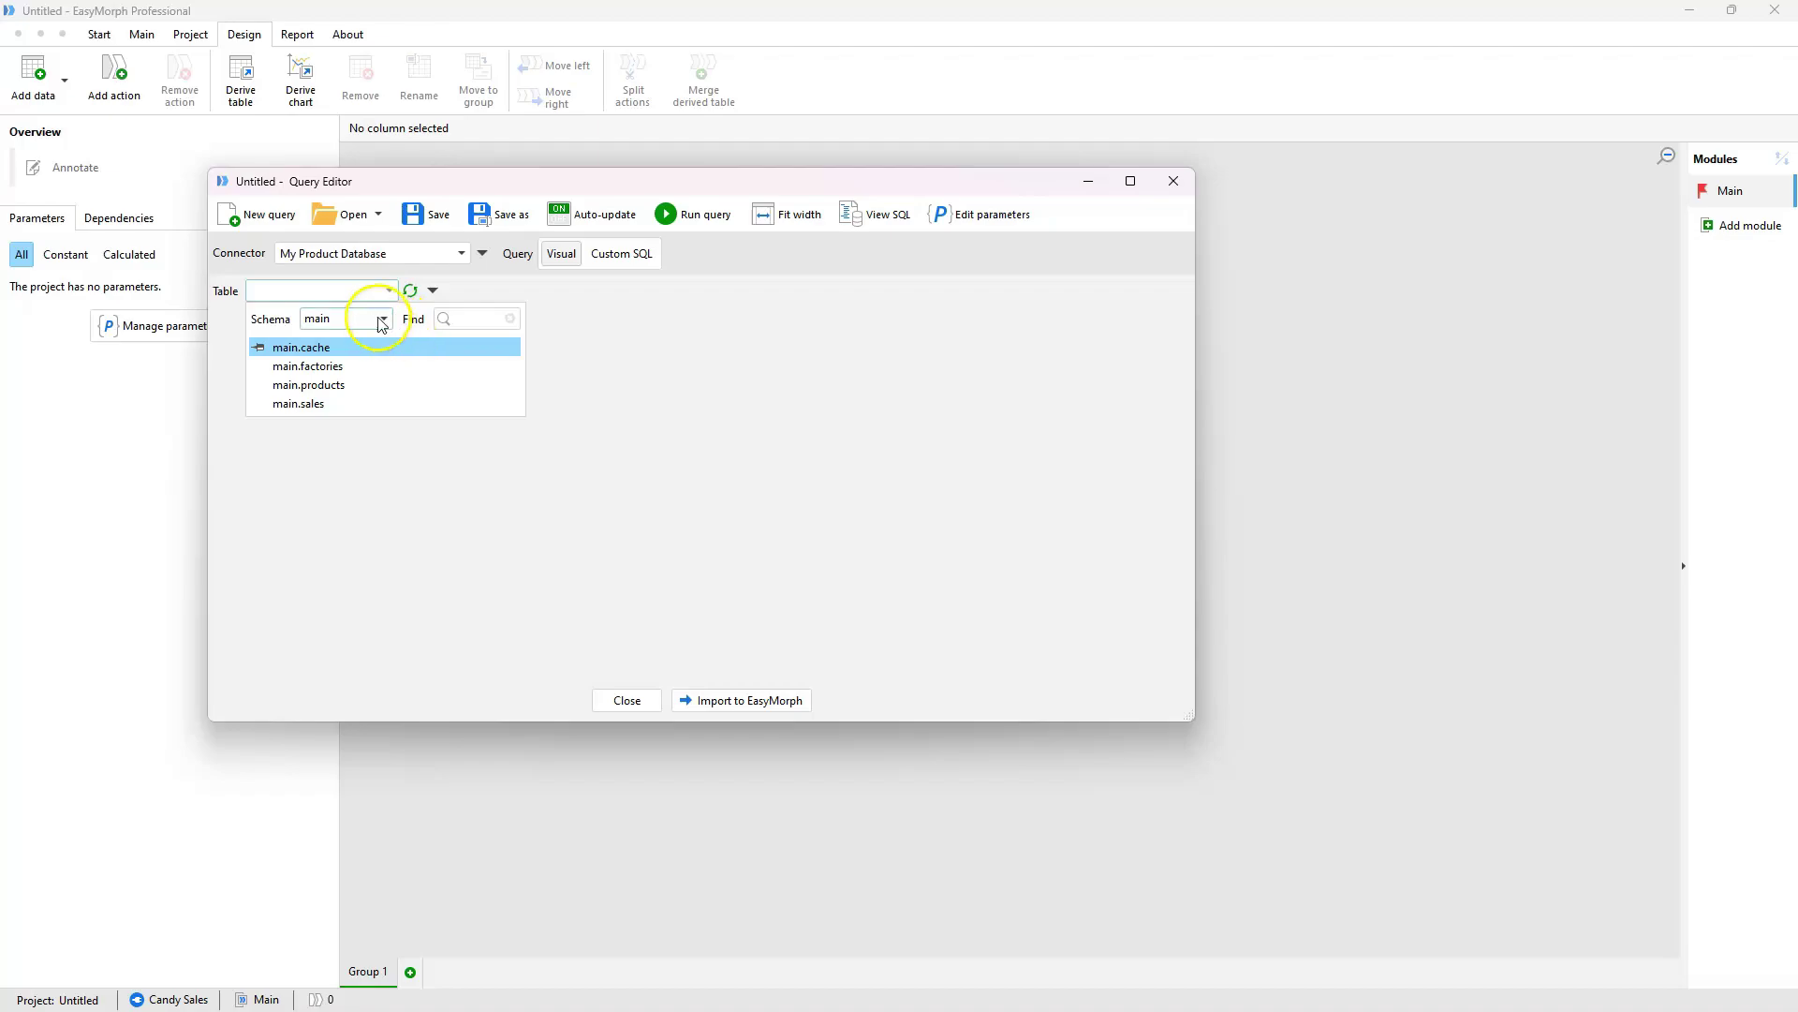
left_click(384, 320)
left_click(386, 320)
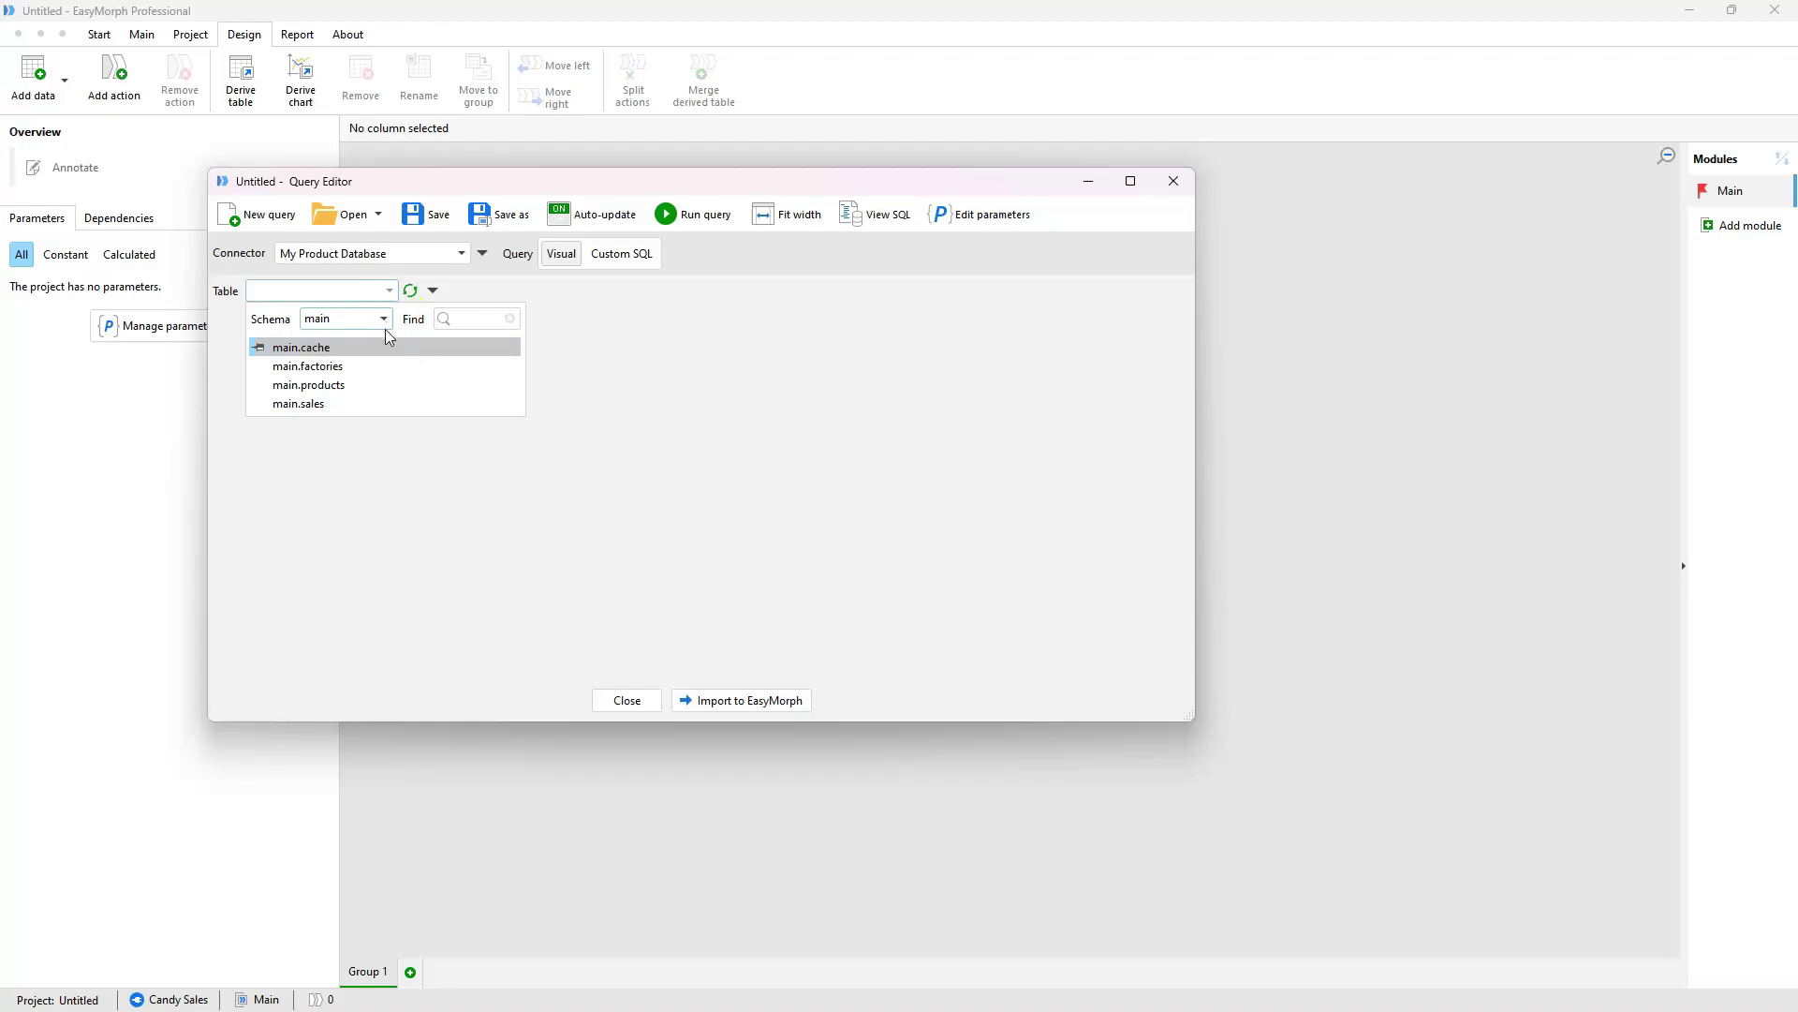
left_click(473, 321)
type("sales")
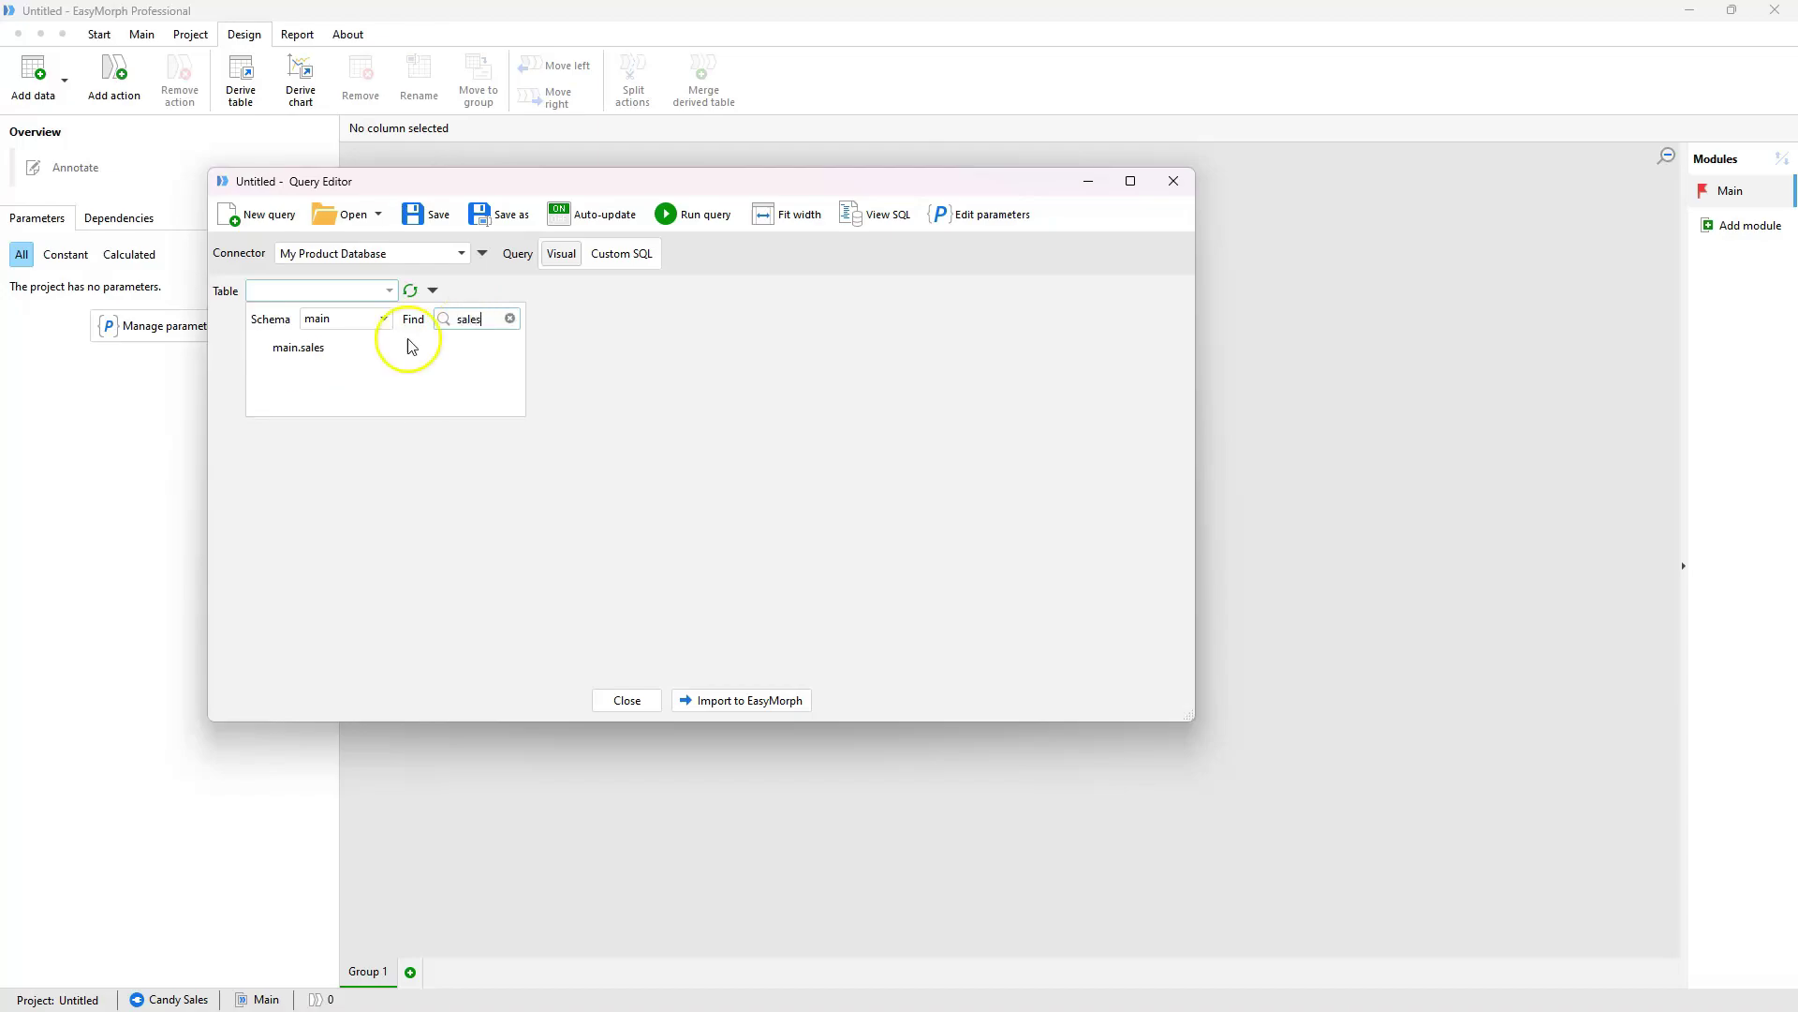
left_click(329, 354)
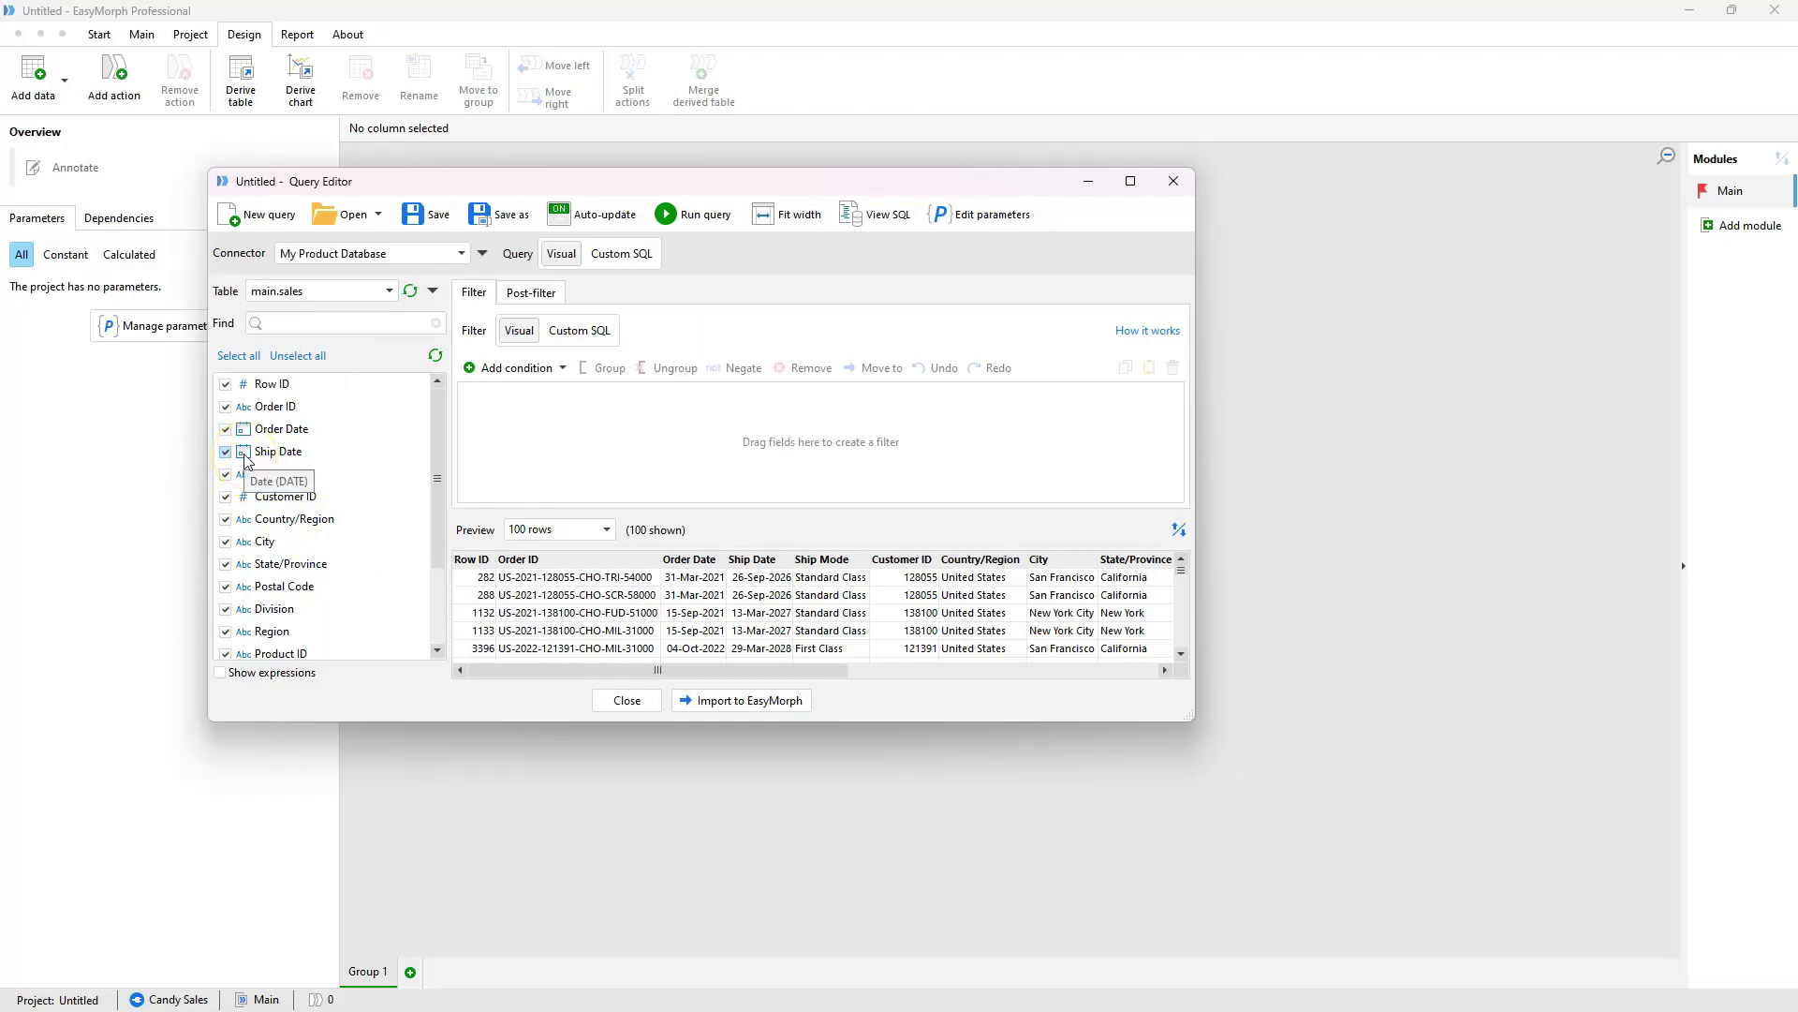
Step: Exclude the Customer ID and City fields from the query, import the data into the project and enlarge the resulting table
left_click(226, 498)
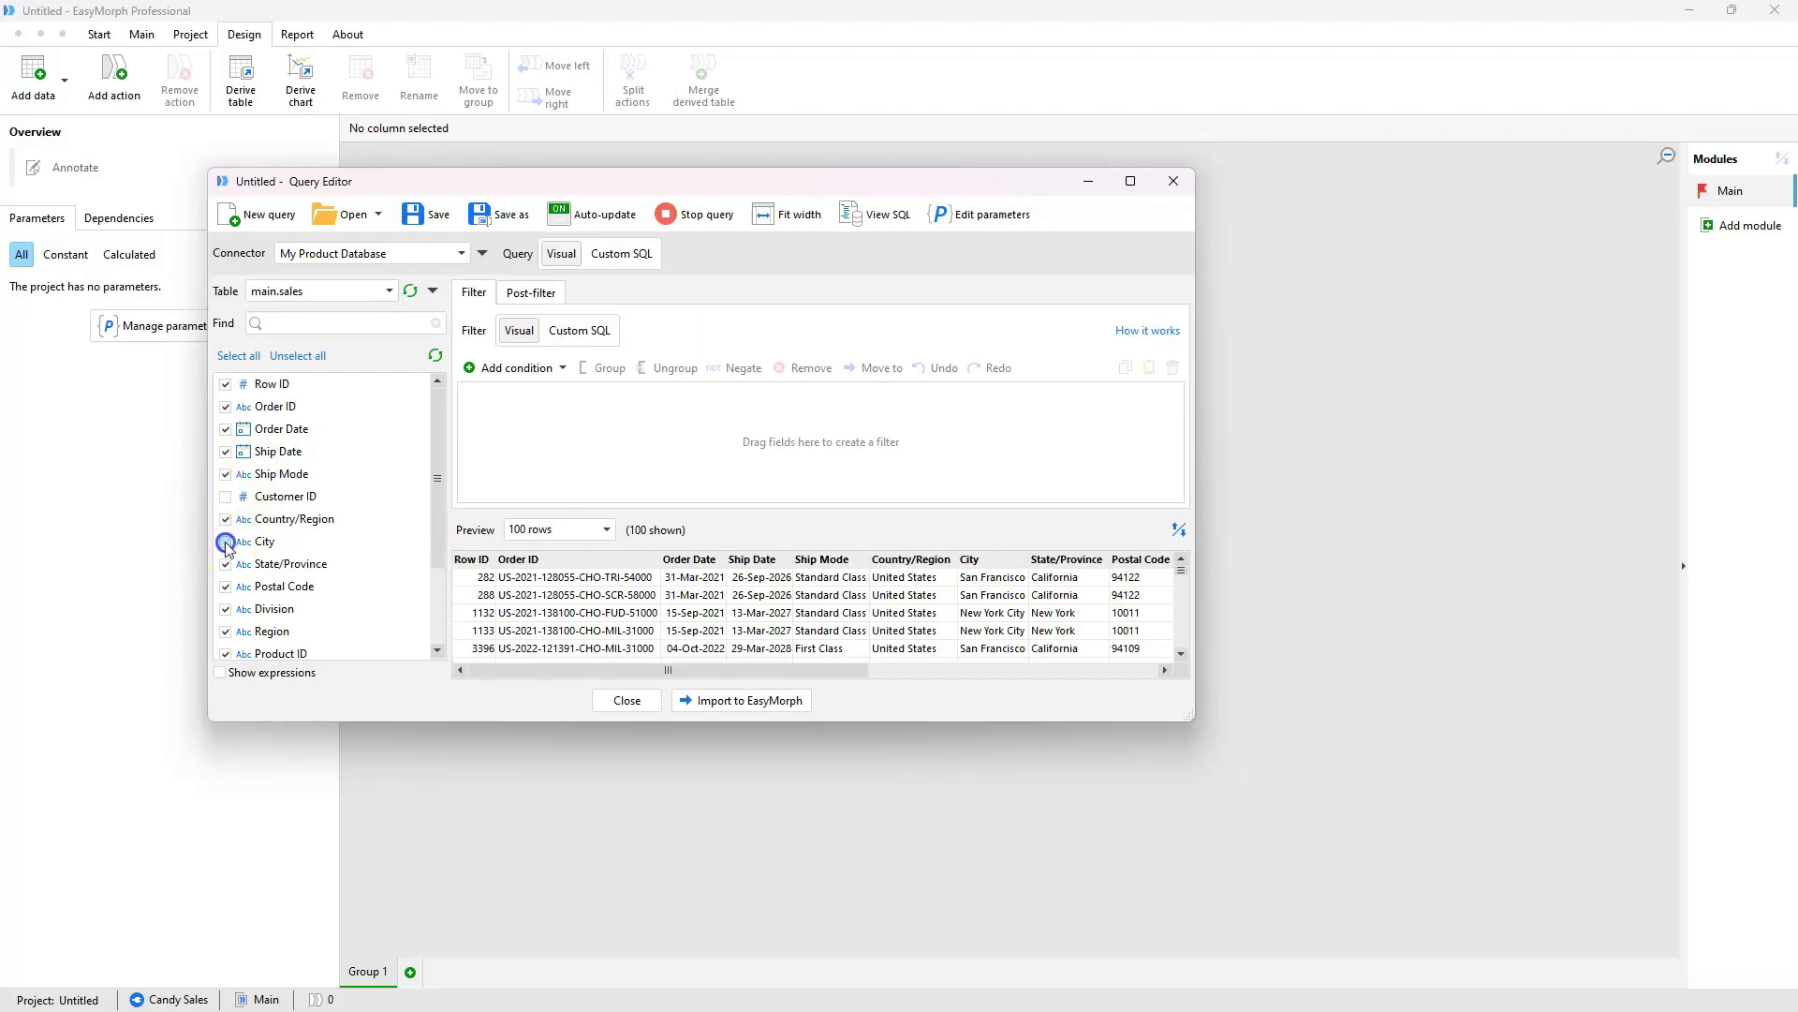
left_click(225, 542)
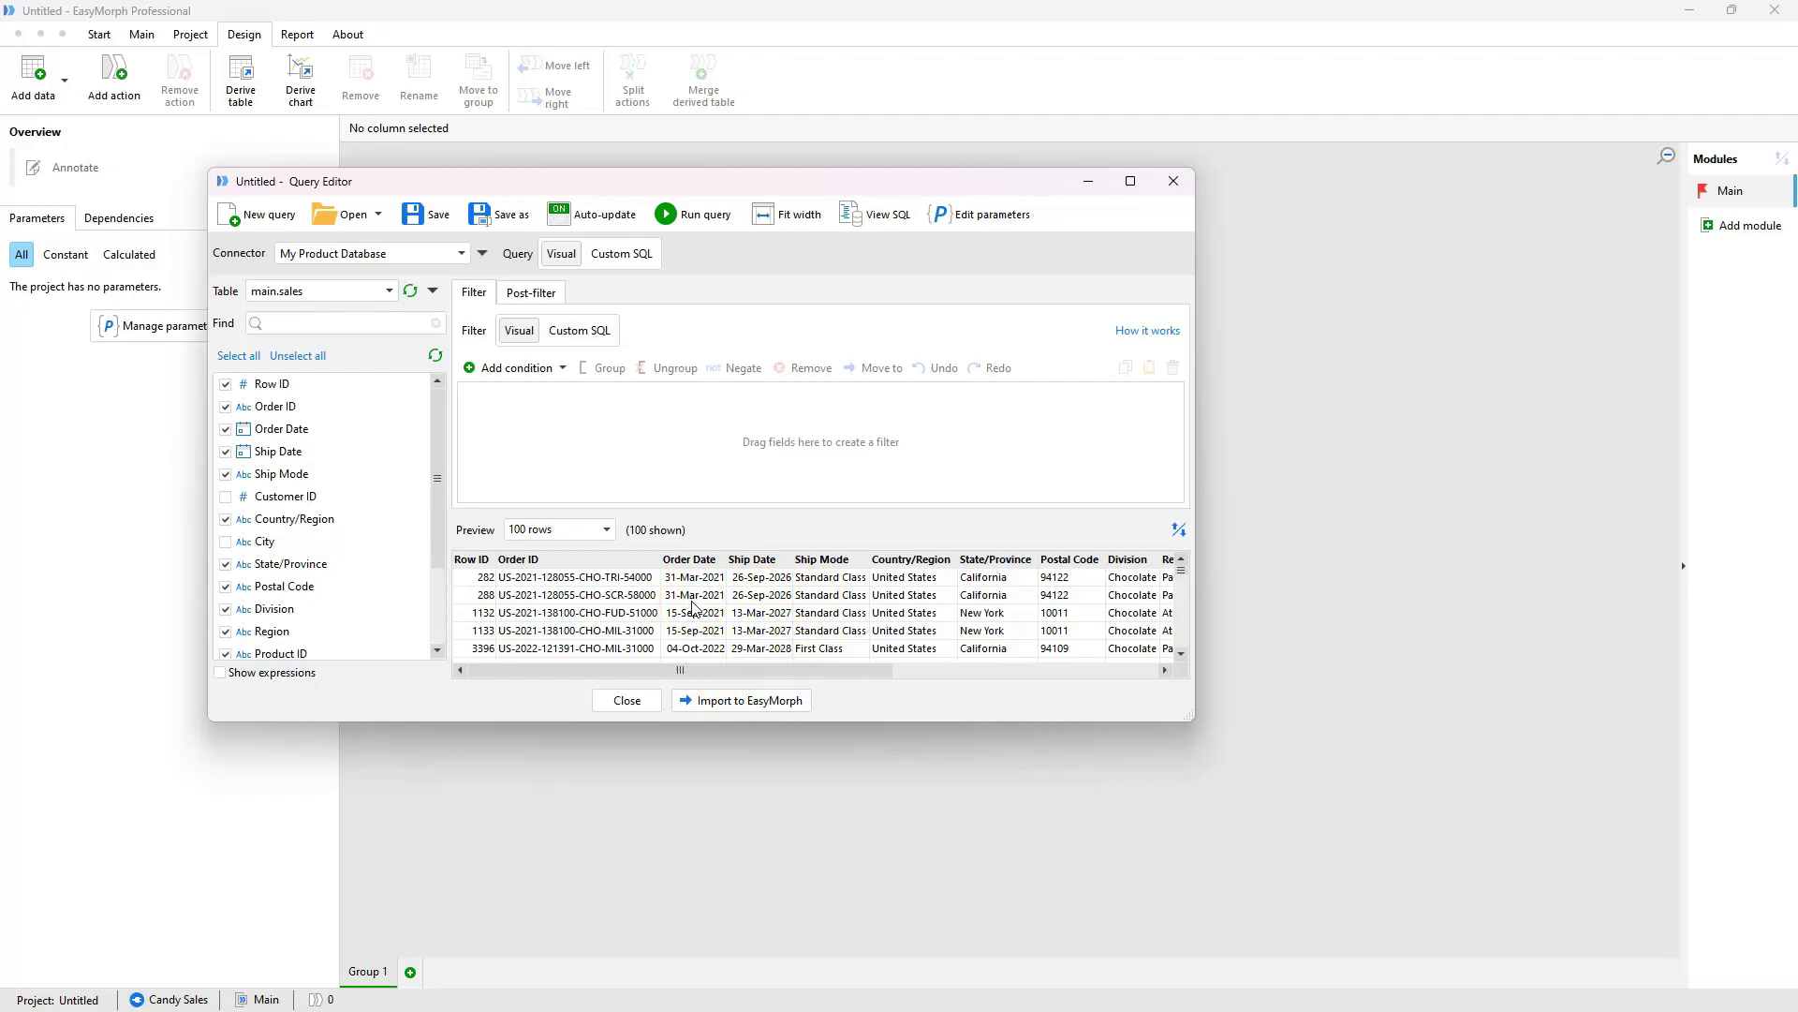
left_click(788, 704)
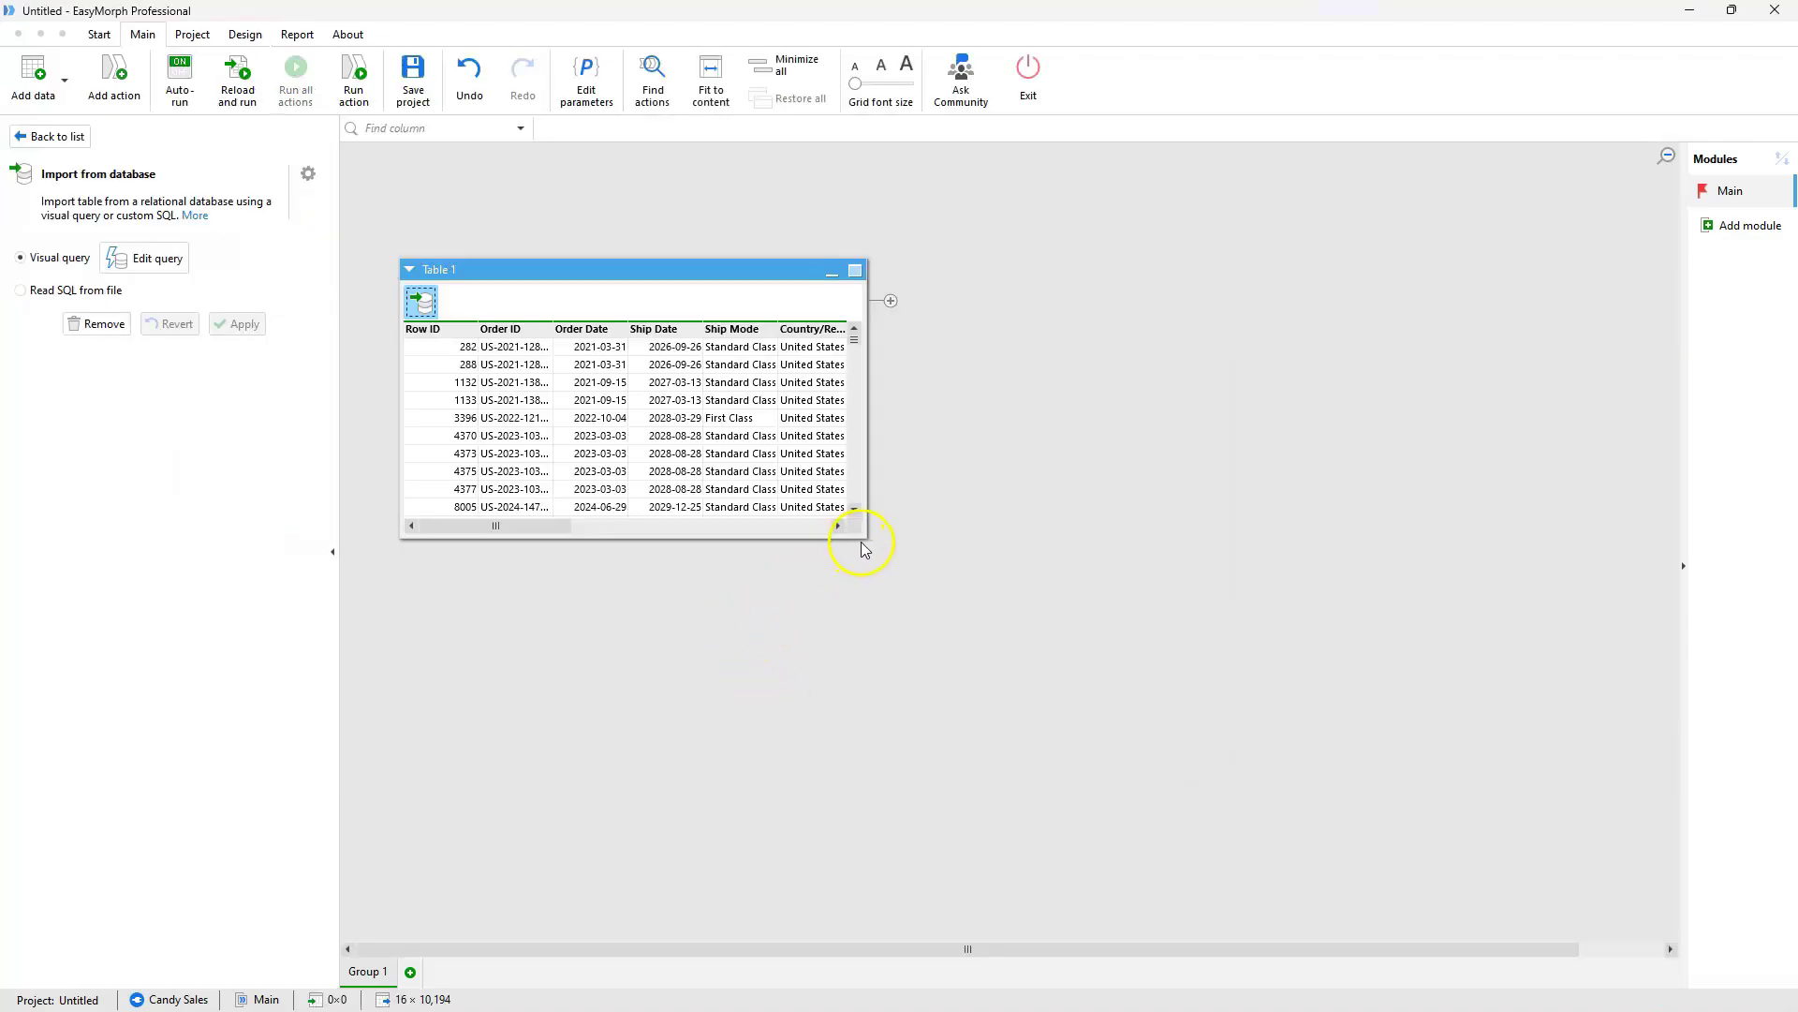
left_click_drag(863, 538, 1100, 686)
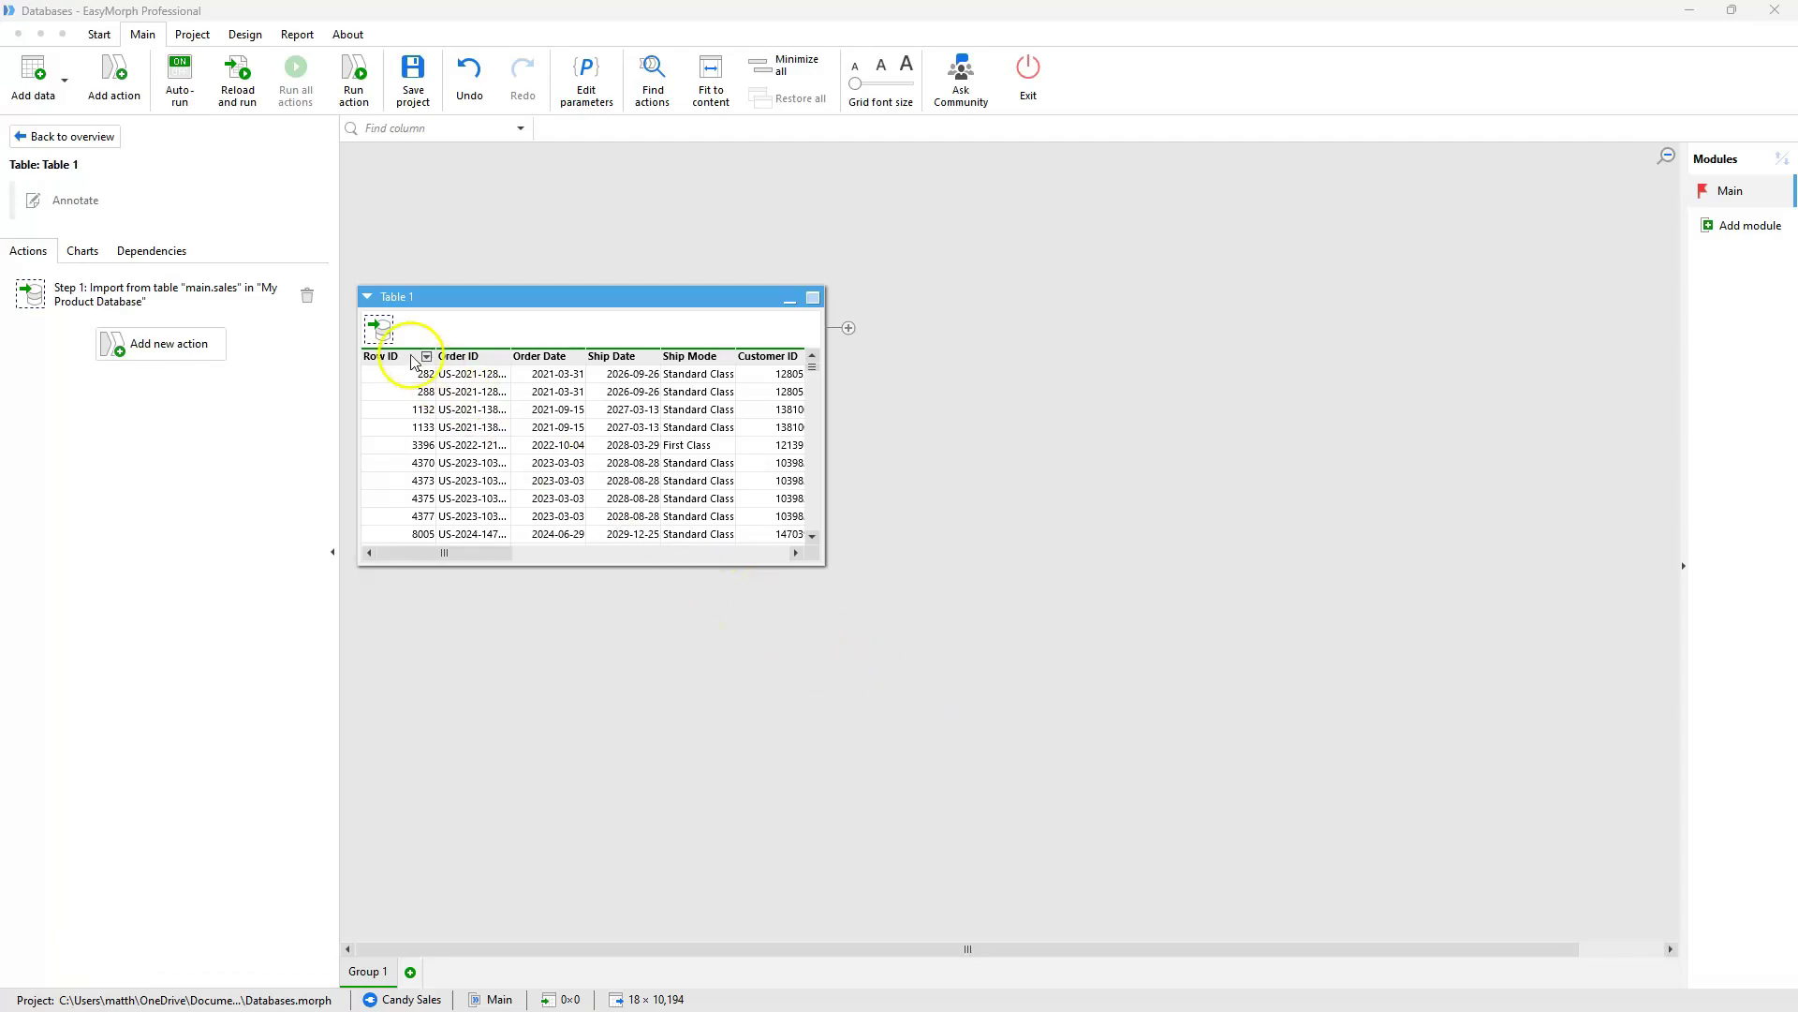
Step: Reopen the database import's query for editing and sort it by Order Date in ascending order
left_click(380, 328)
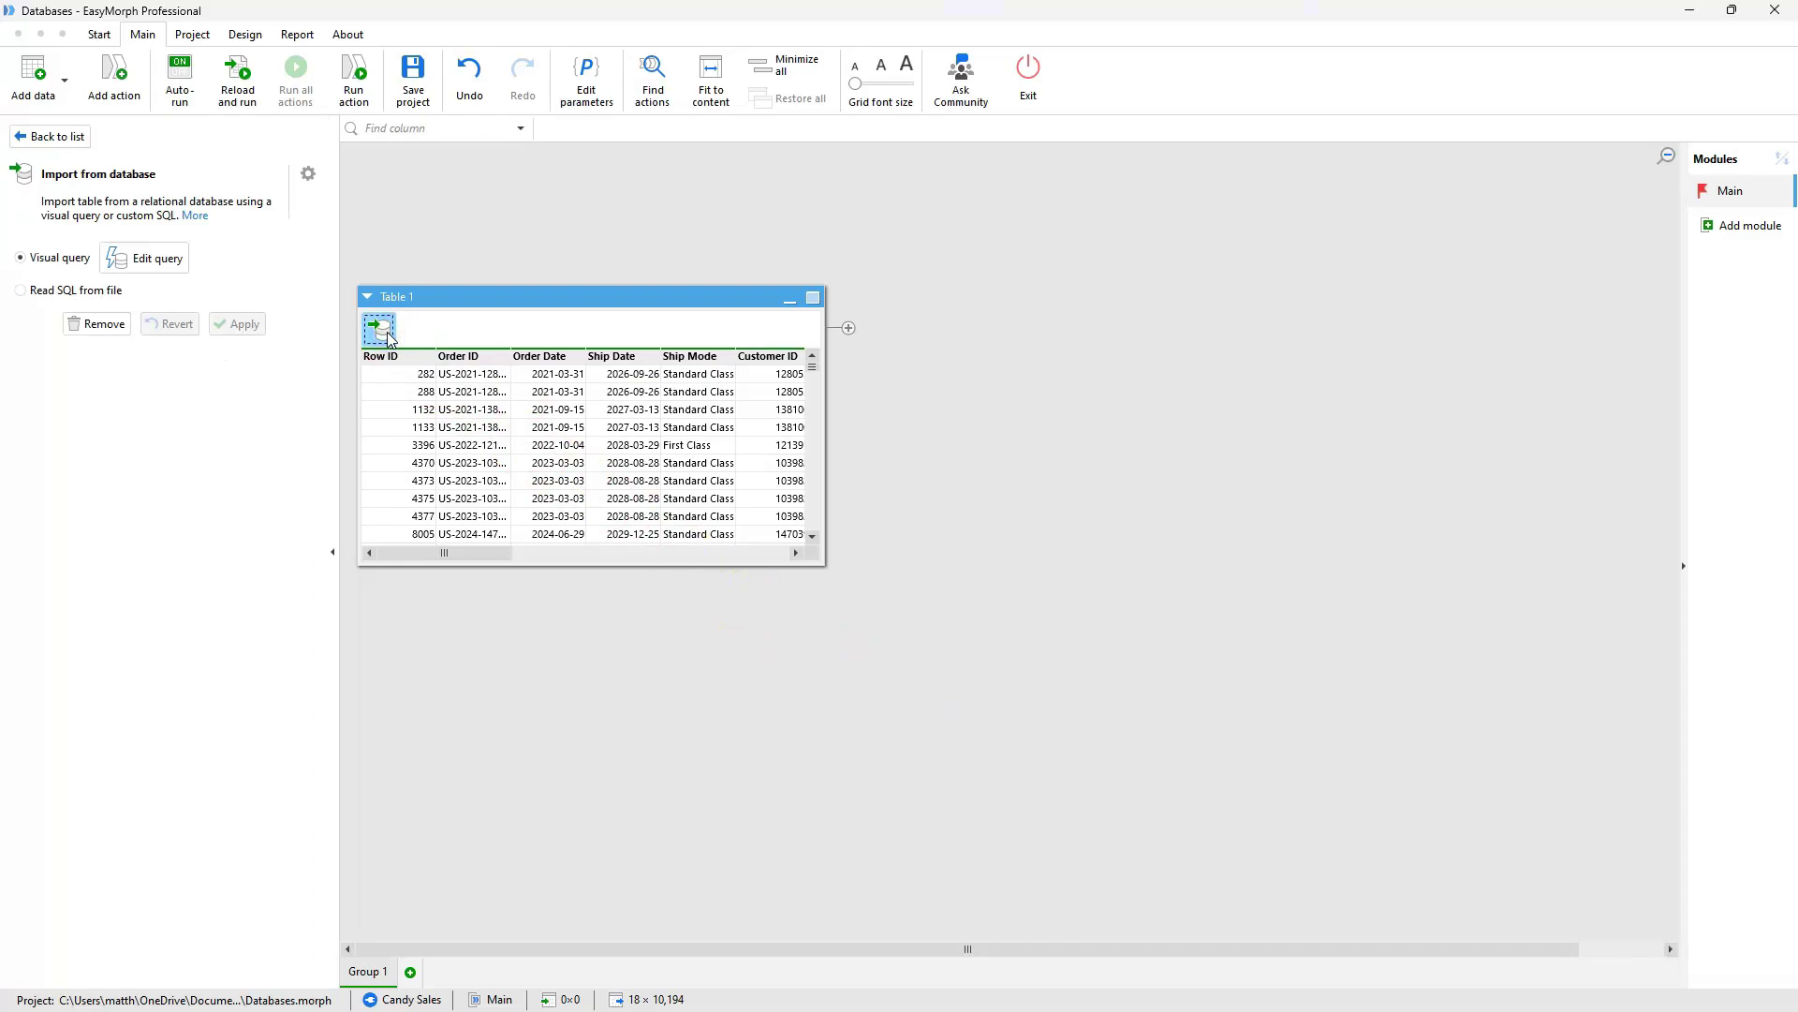
left_click(180, 269)
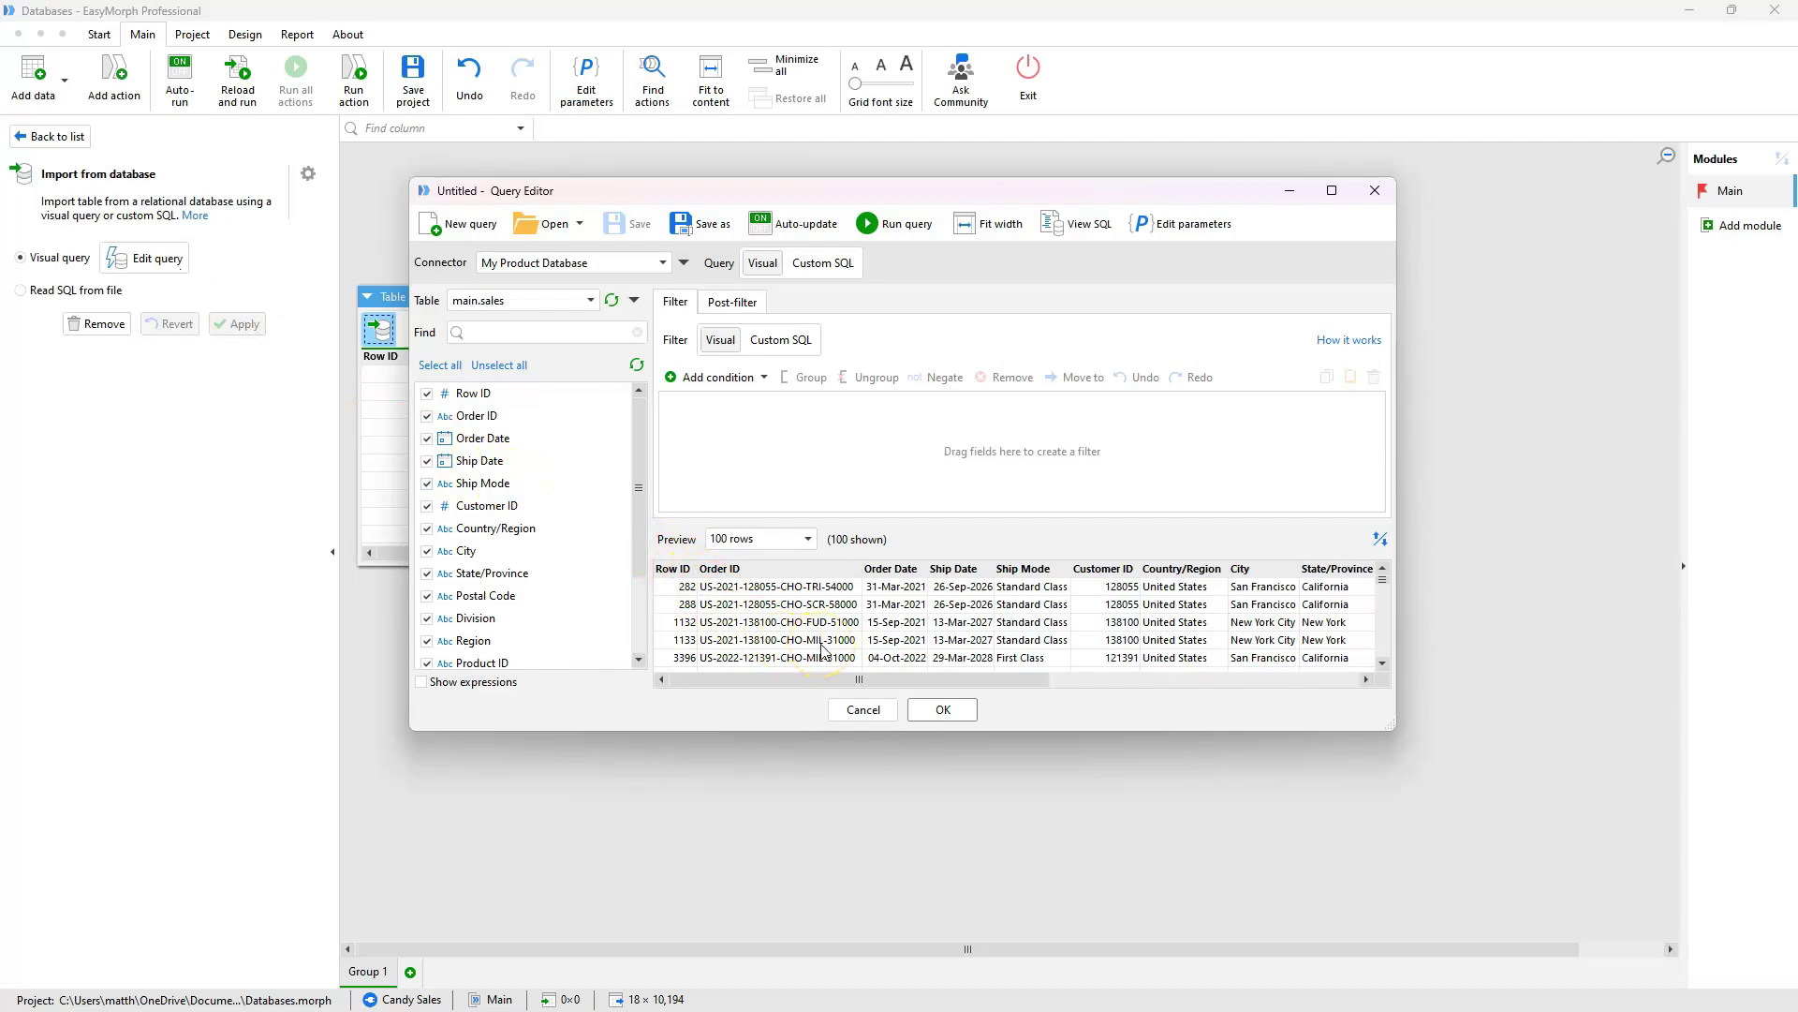
left_click(916, 569)
mouse_move(997, 636)
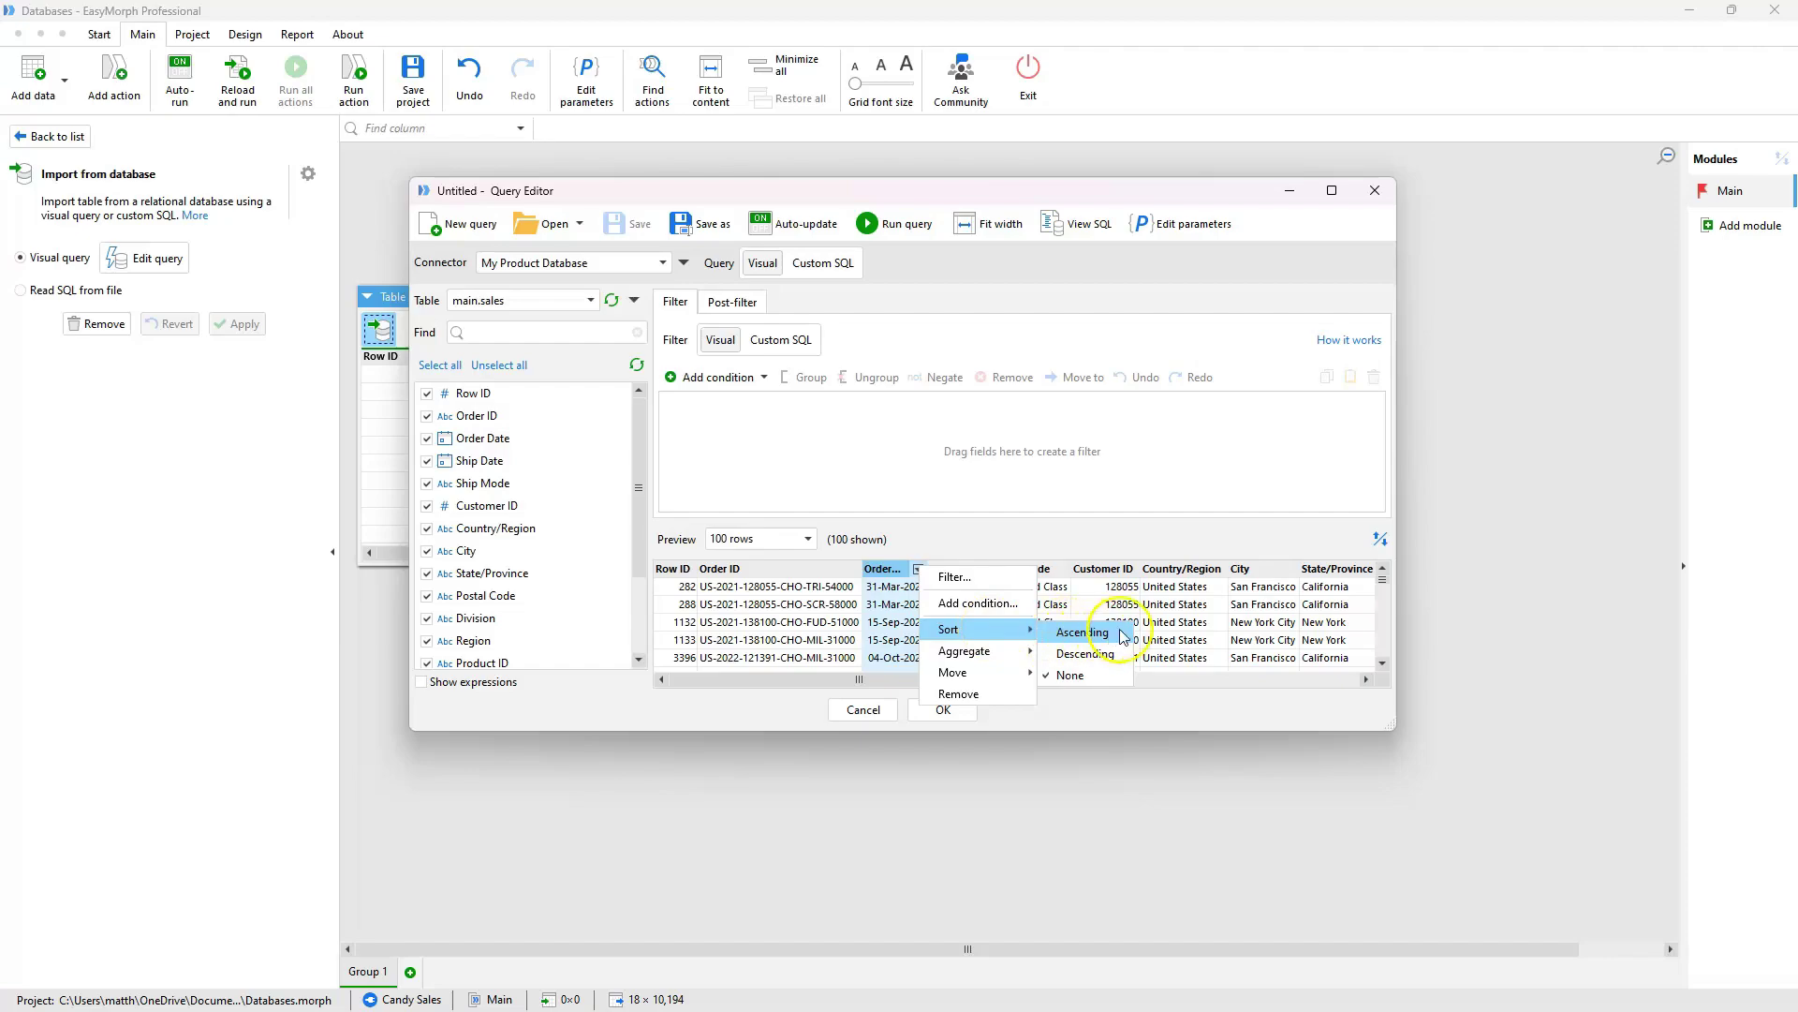
left_click(1083, 632)
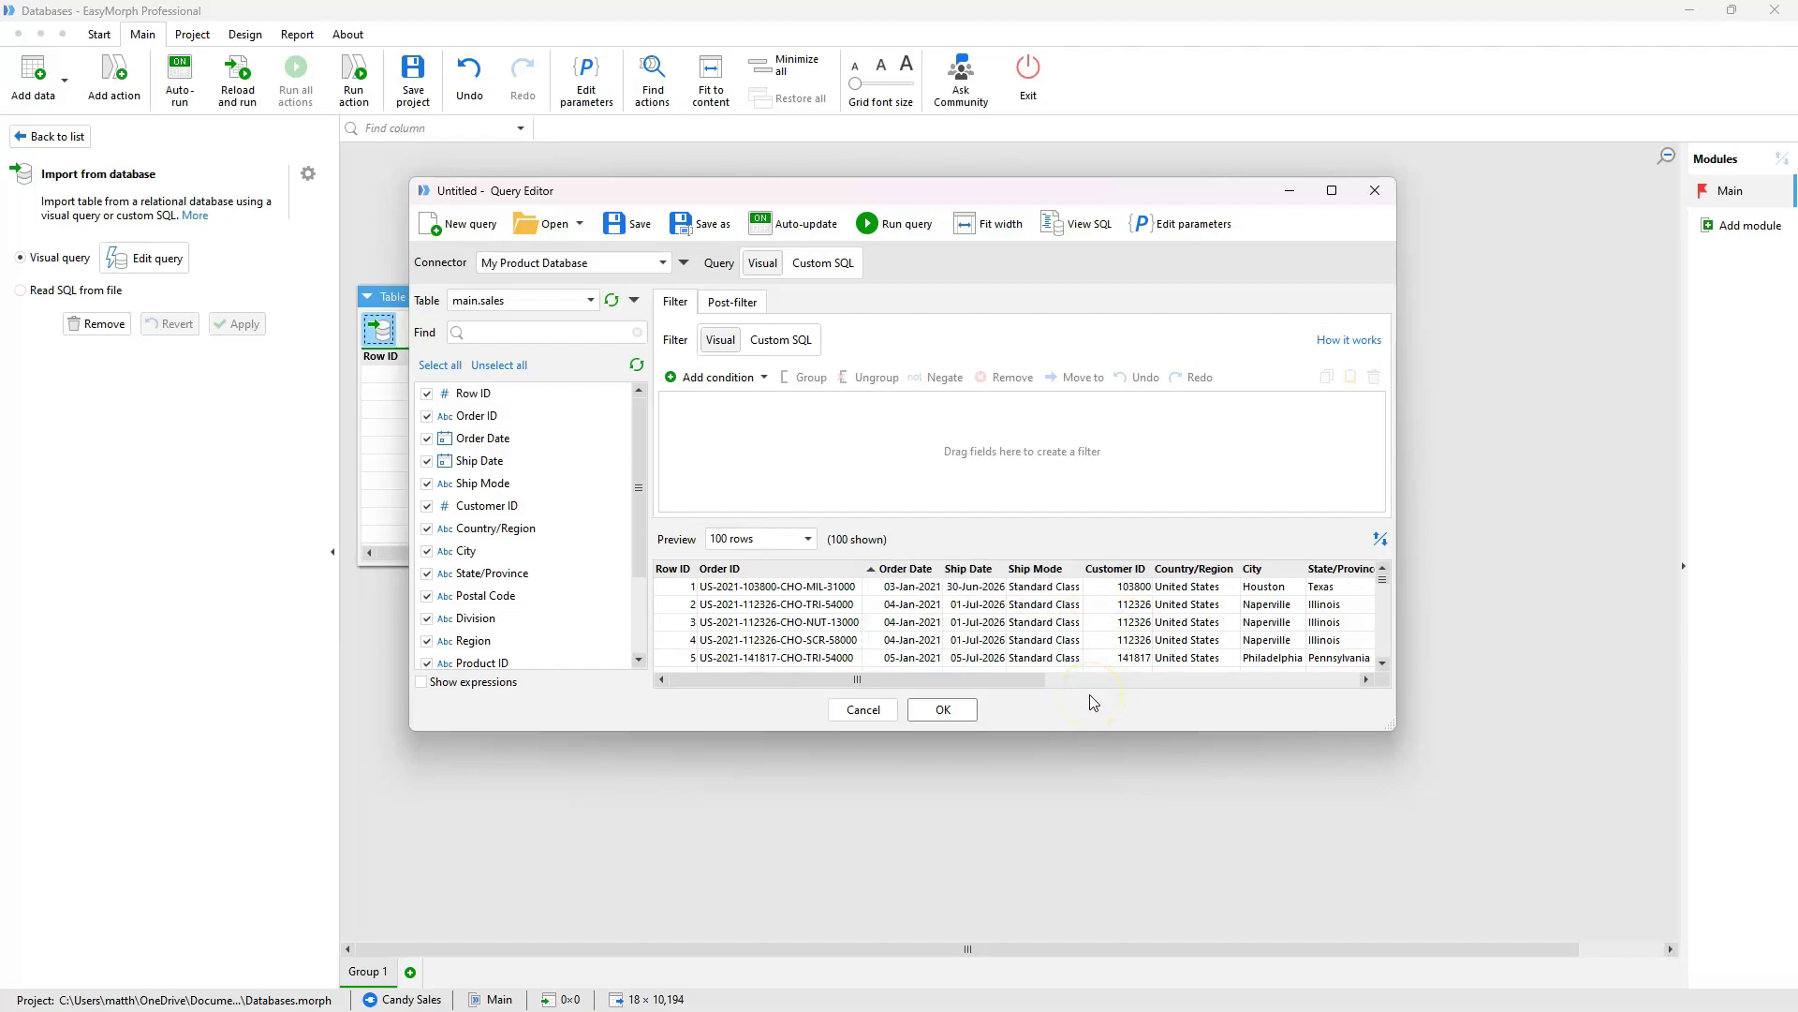
Step: Move the Ship Mode column one place to the left in the query's column order
left_click(1074, 570)
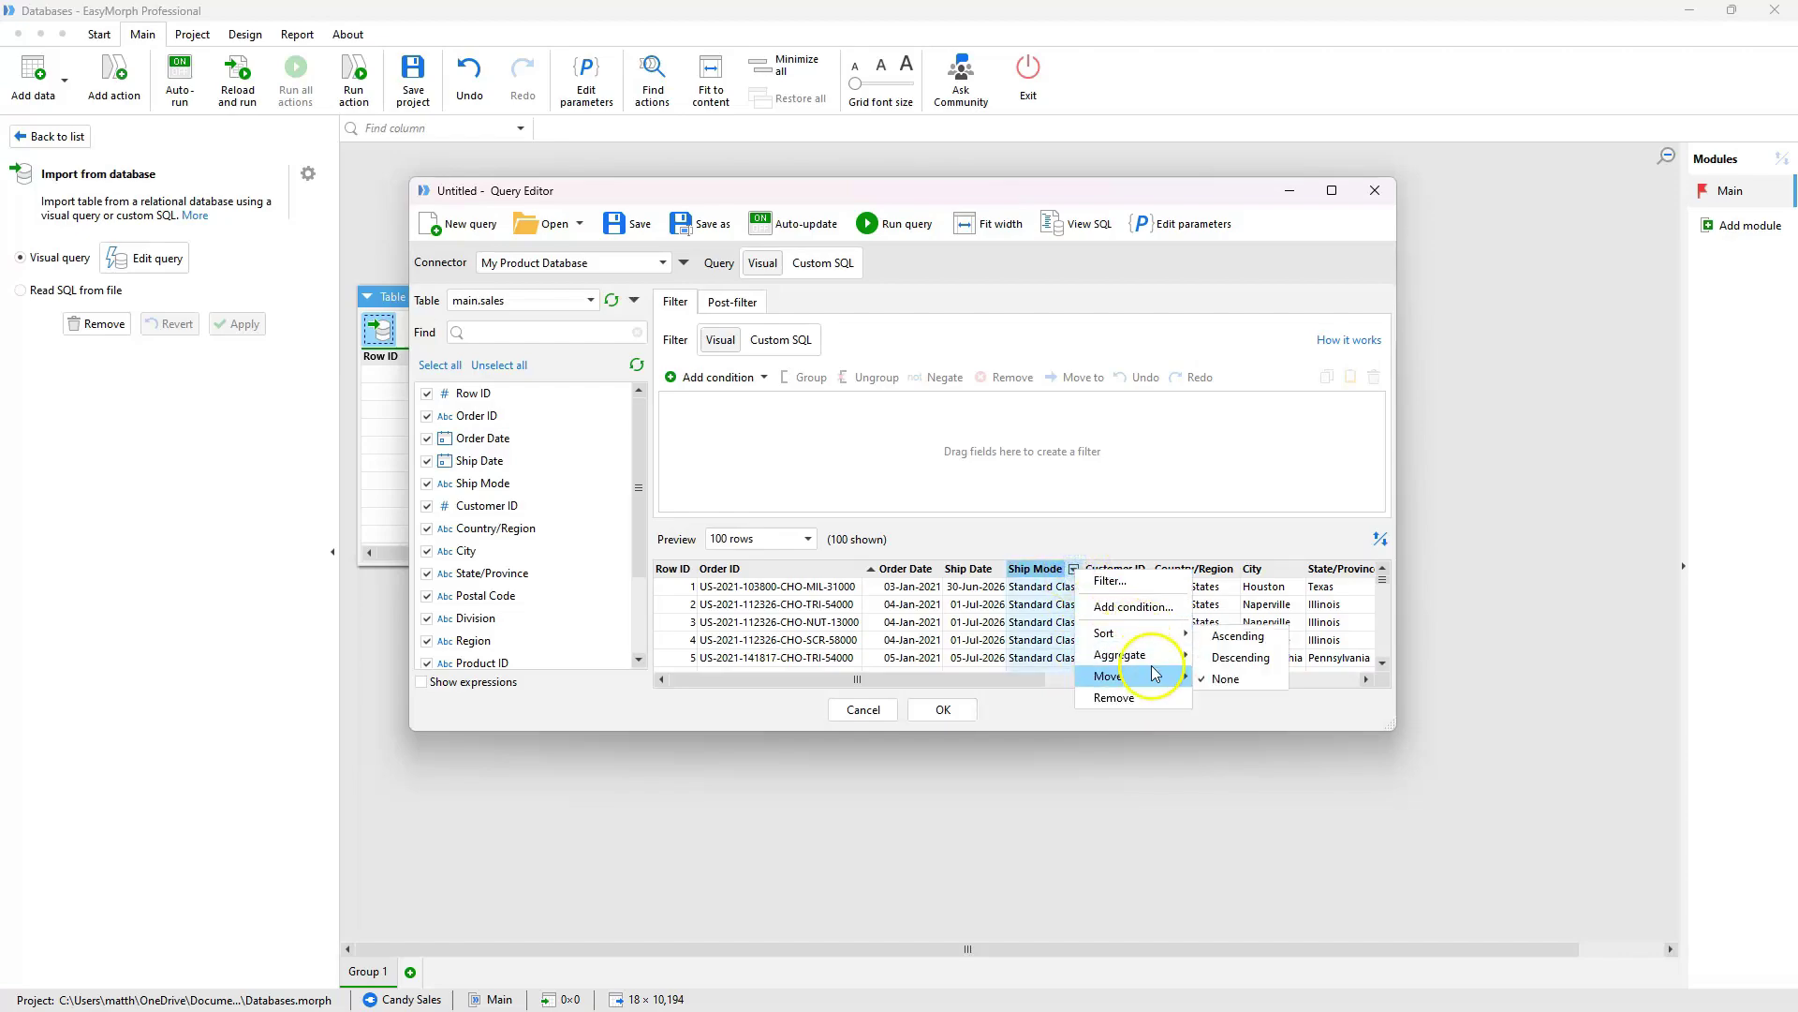
mouse_move(1162, 683)
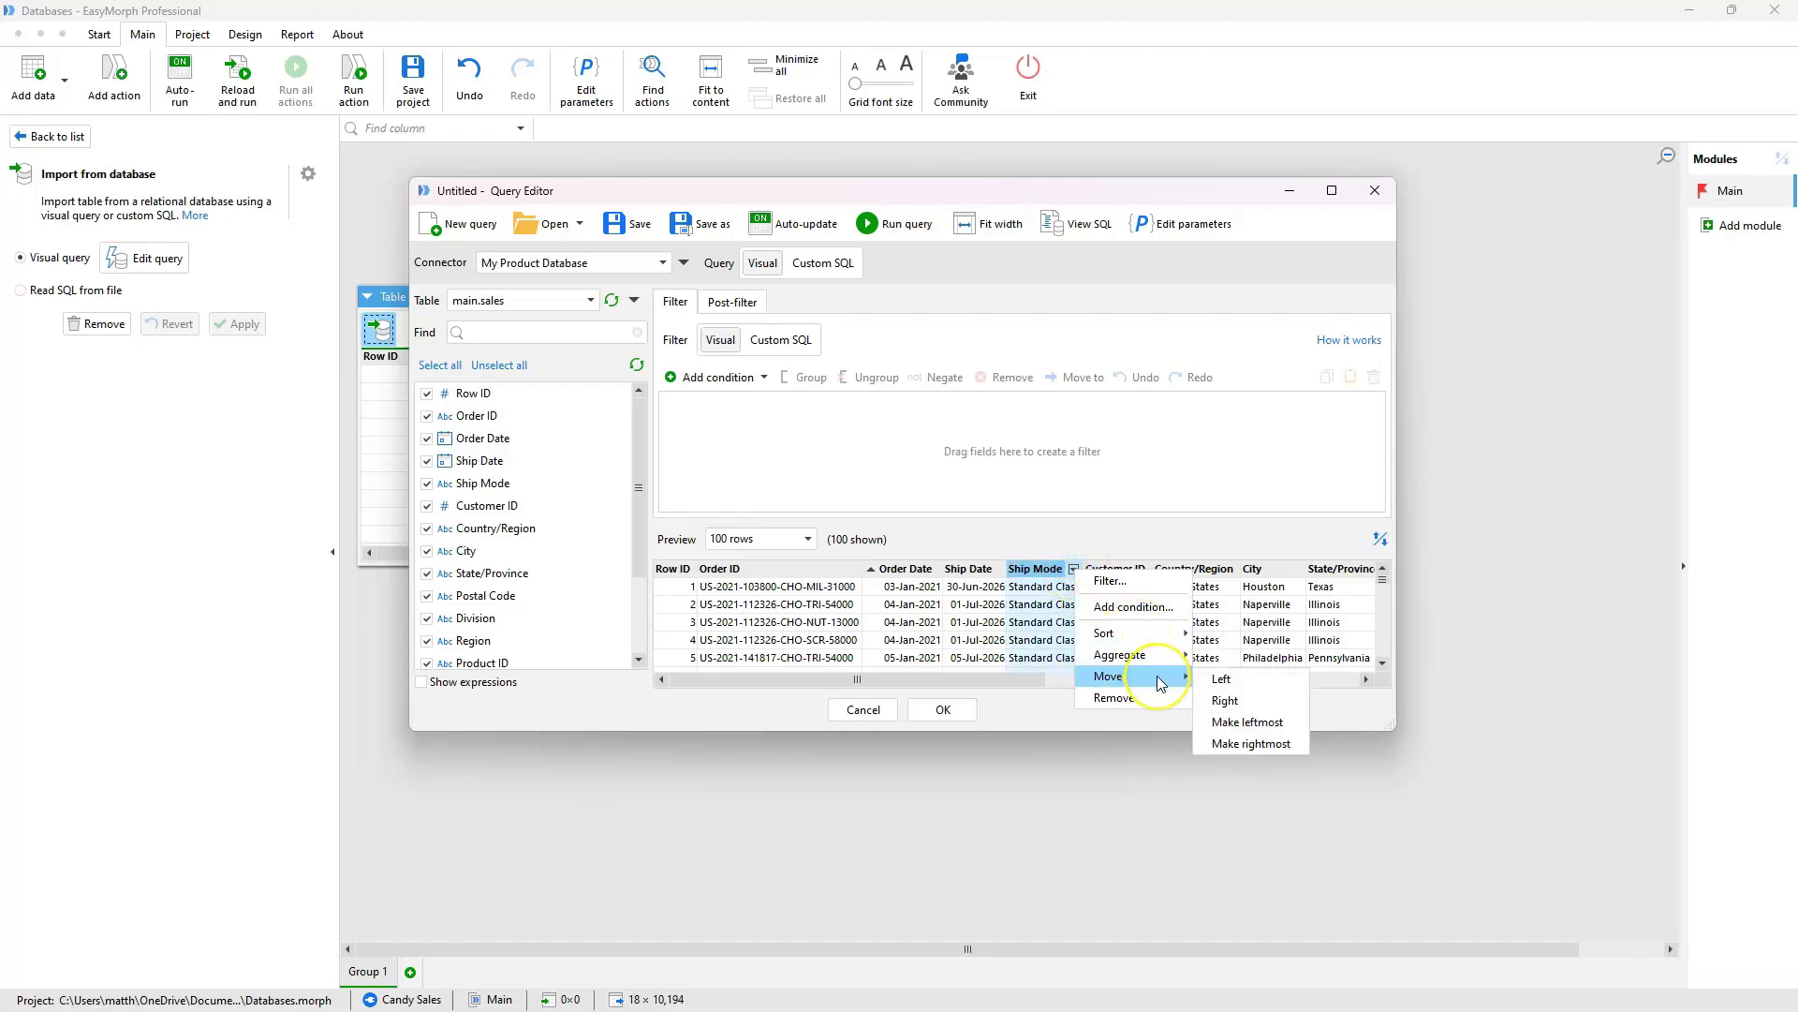
left_click(1258, 684)
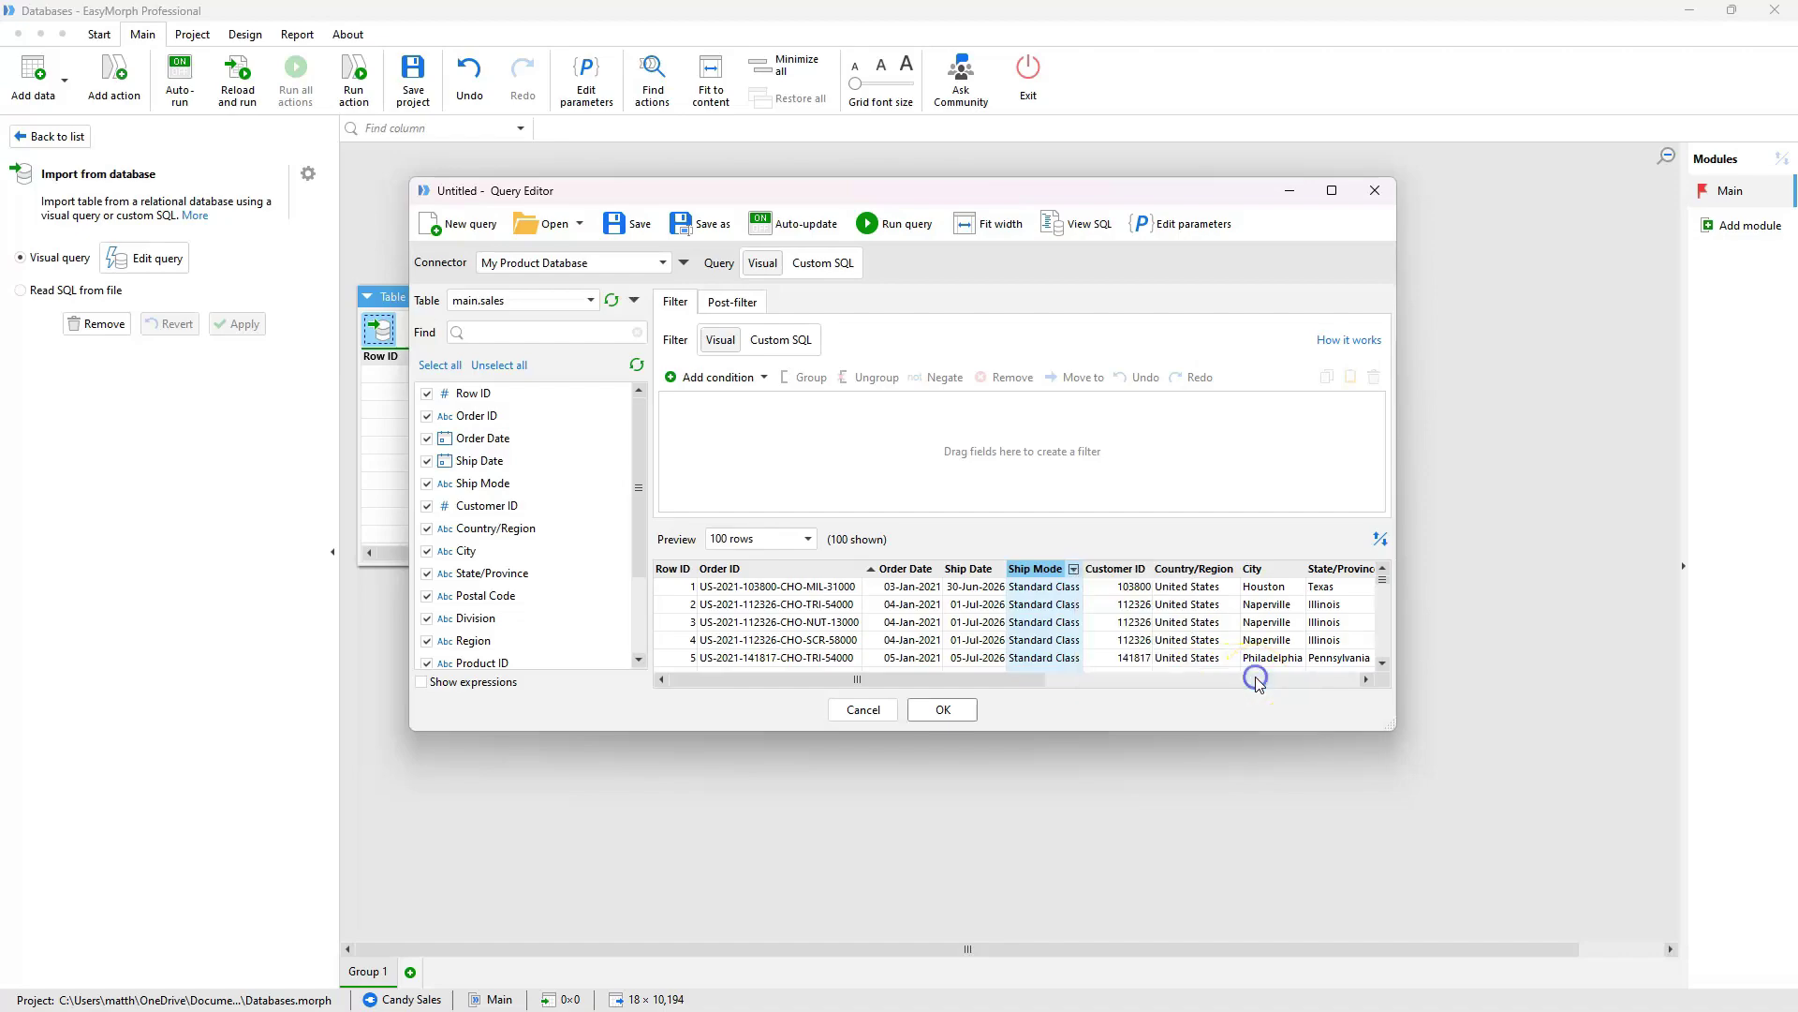
Step: Reorder the query's columns to place Ship Mode directly after Ship Date, and finish reordering
left_click(1375, 542)
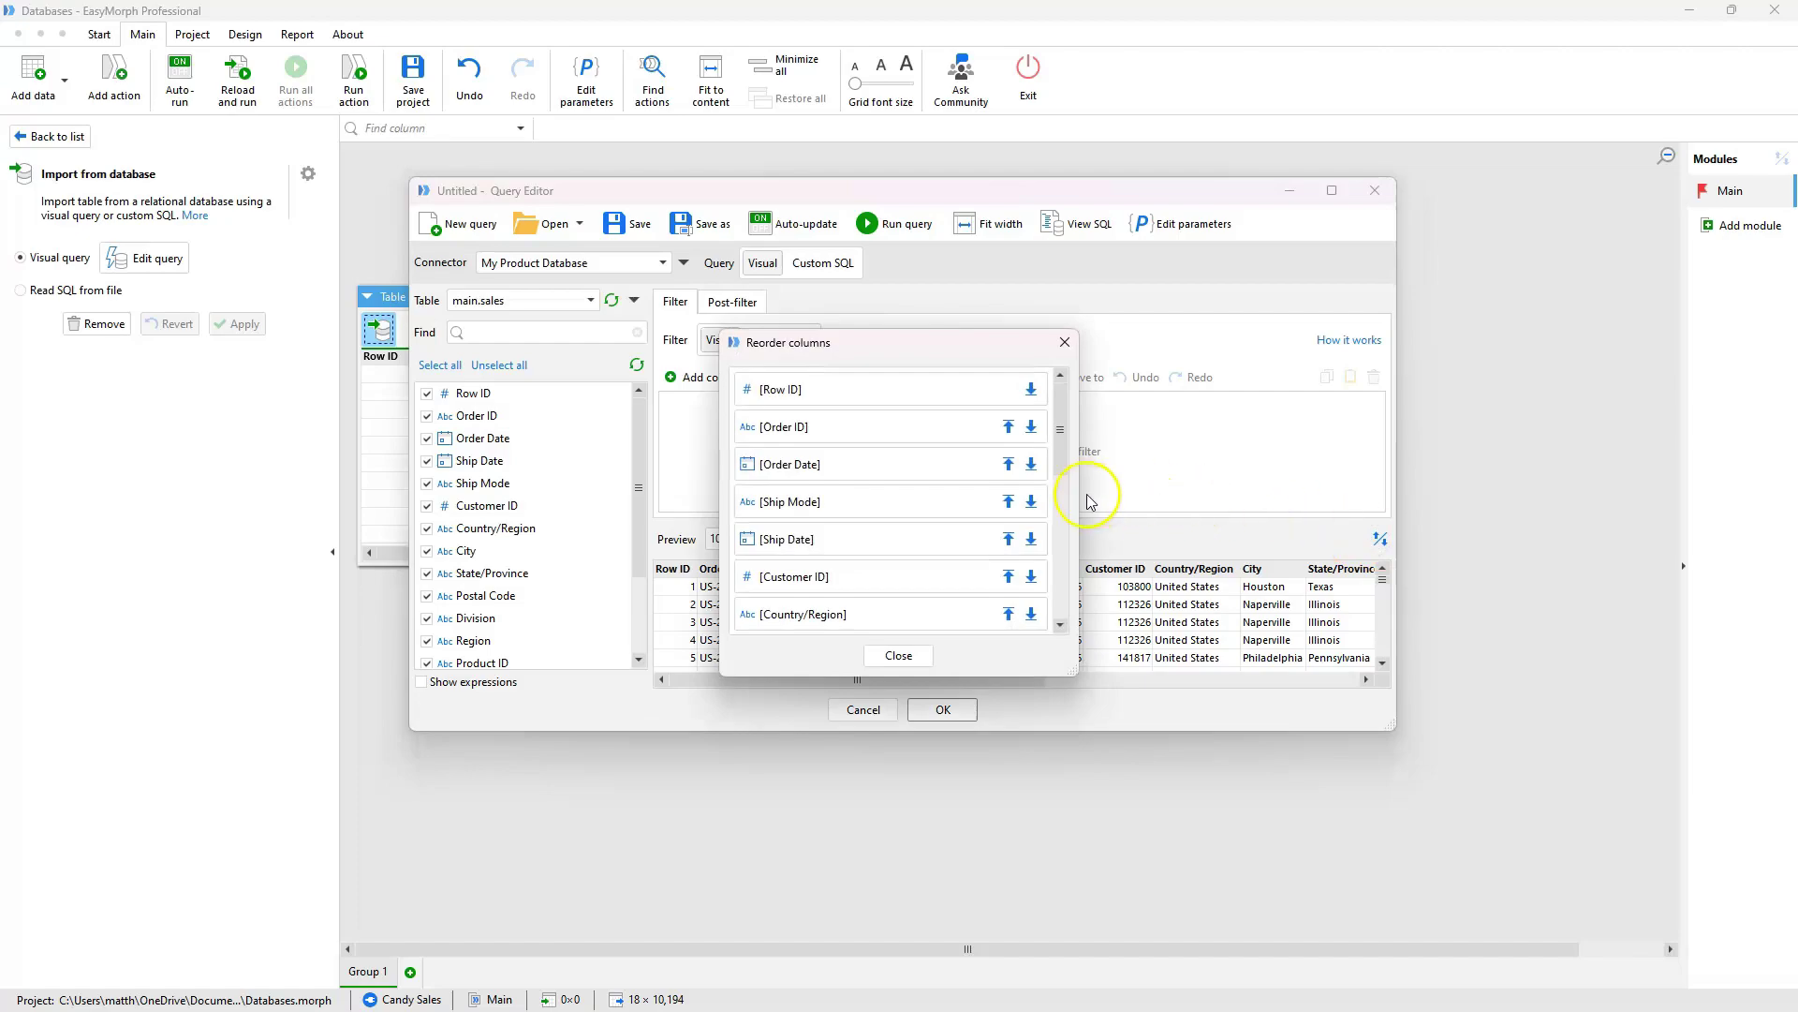
left_click(1007, 502)
left_click(1007, 502)
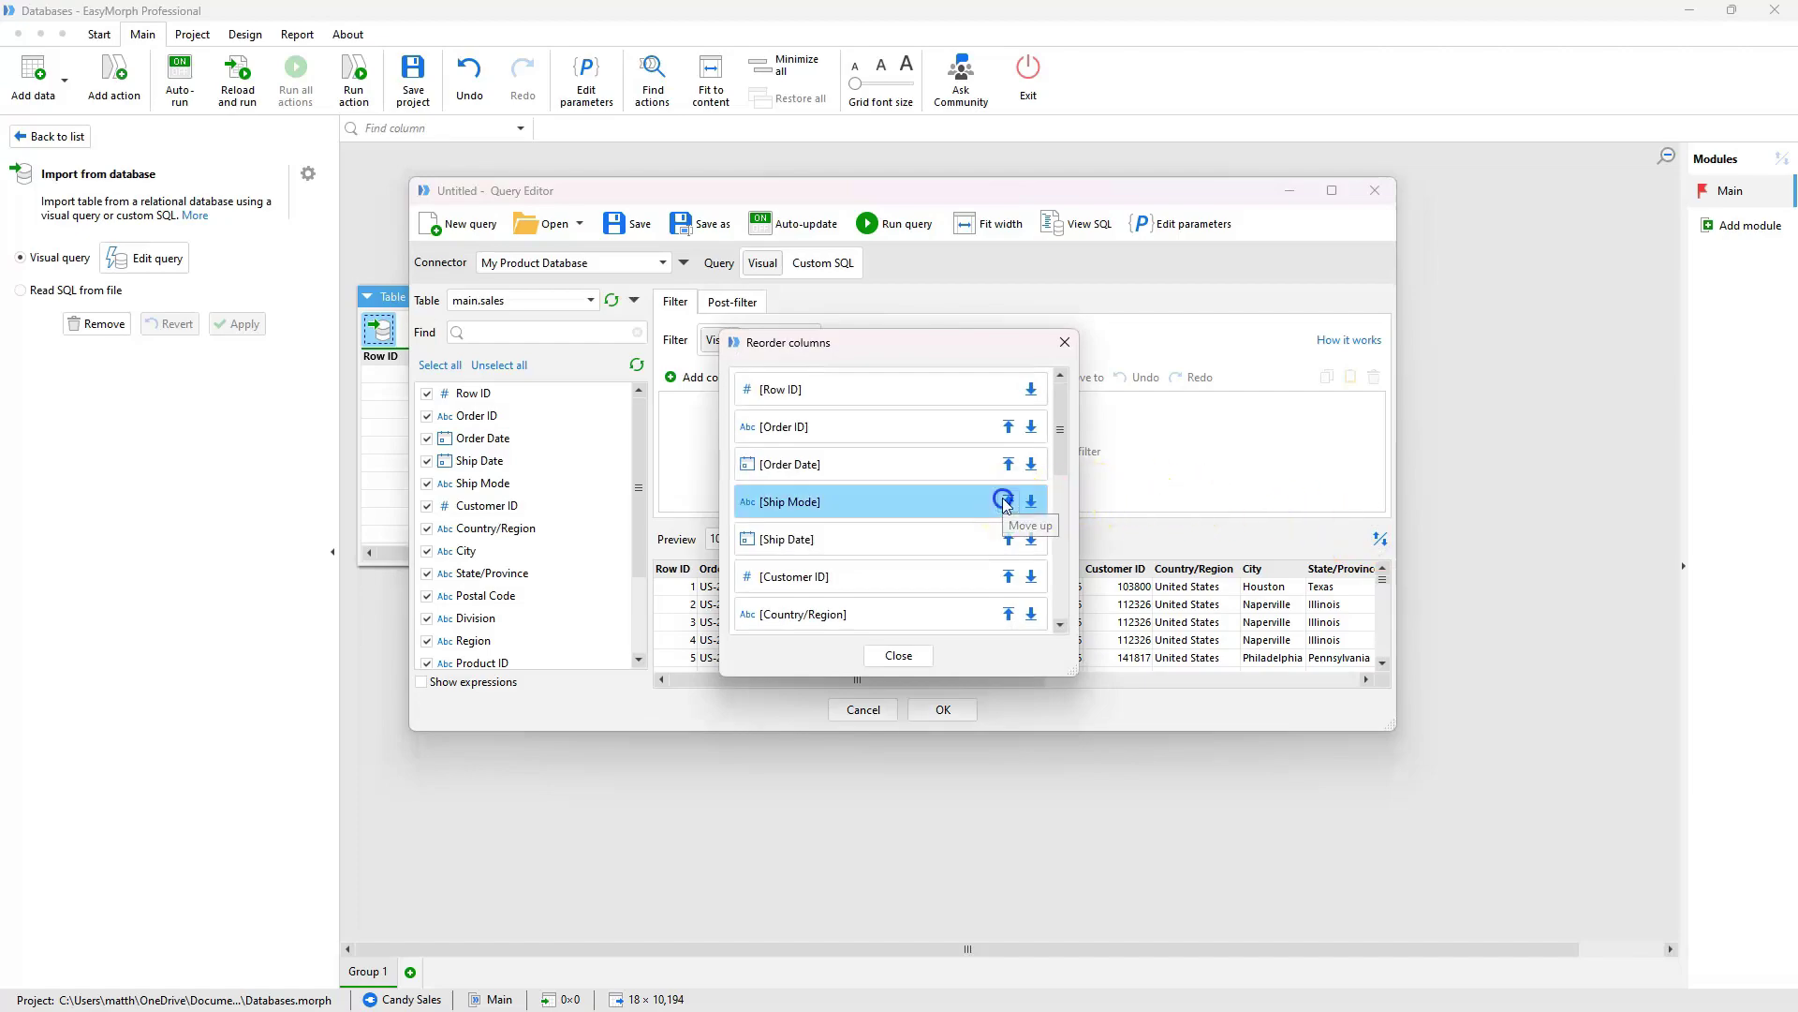
left_click(862, 476)
left_click_drag(863, 475, 829, 550)
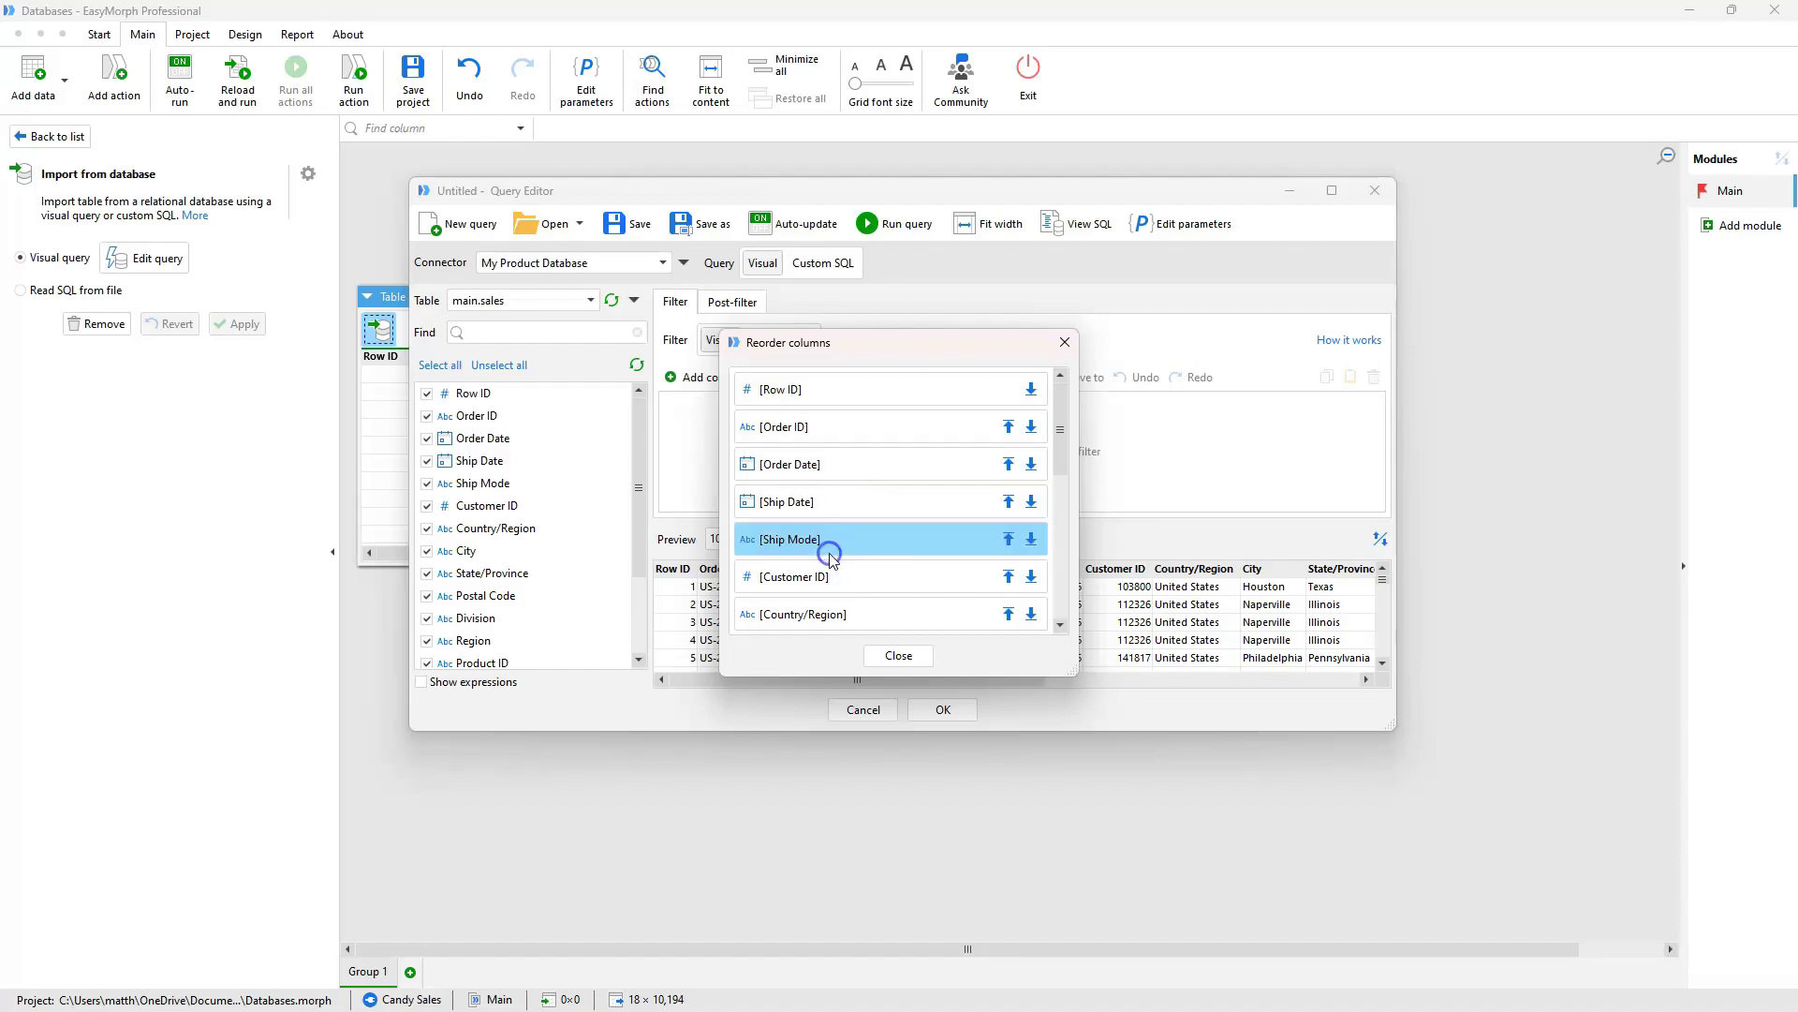
left_click(890, 656)
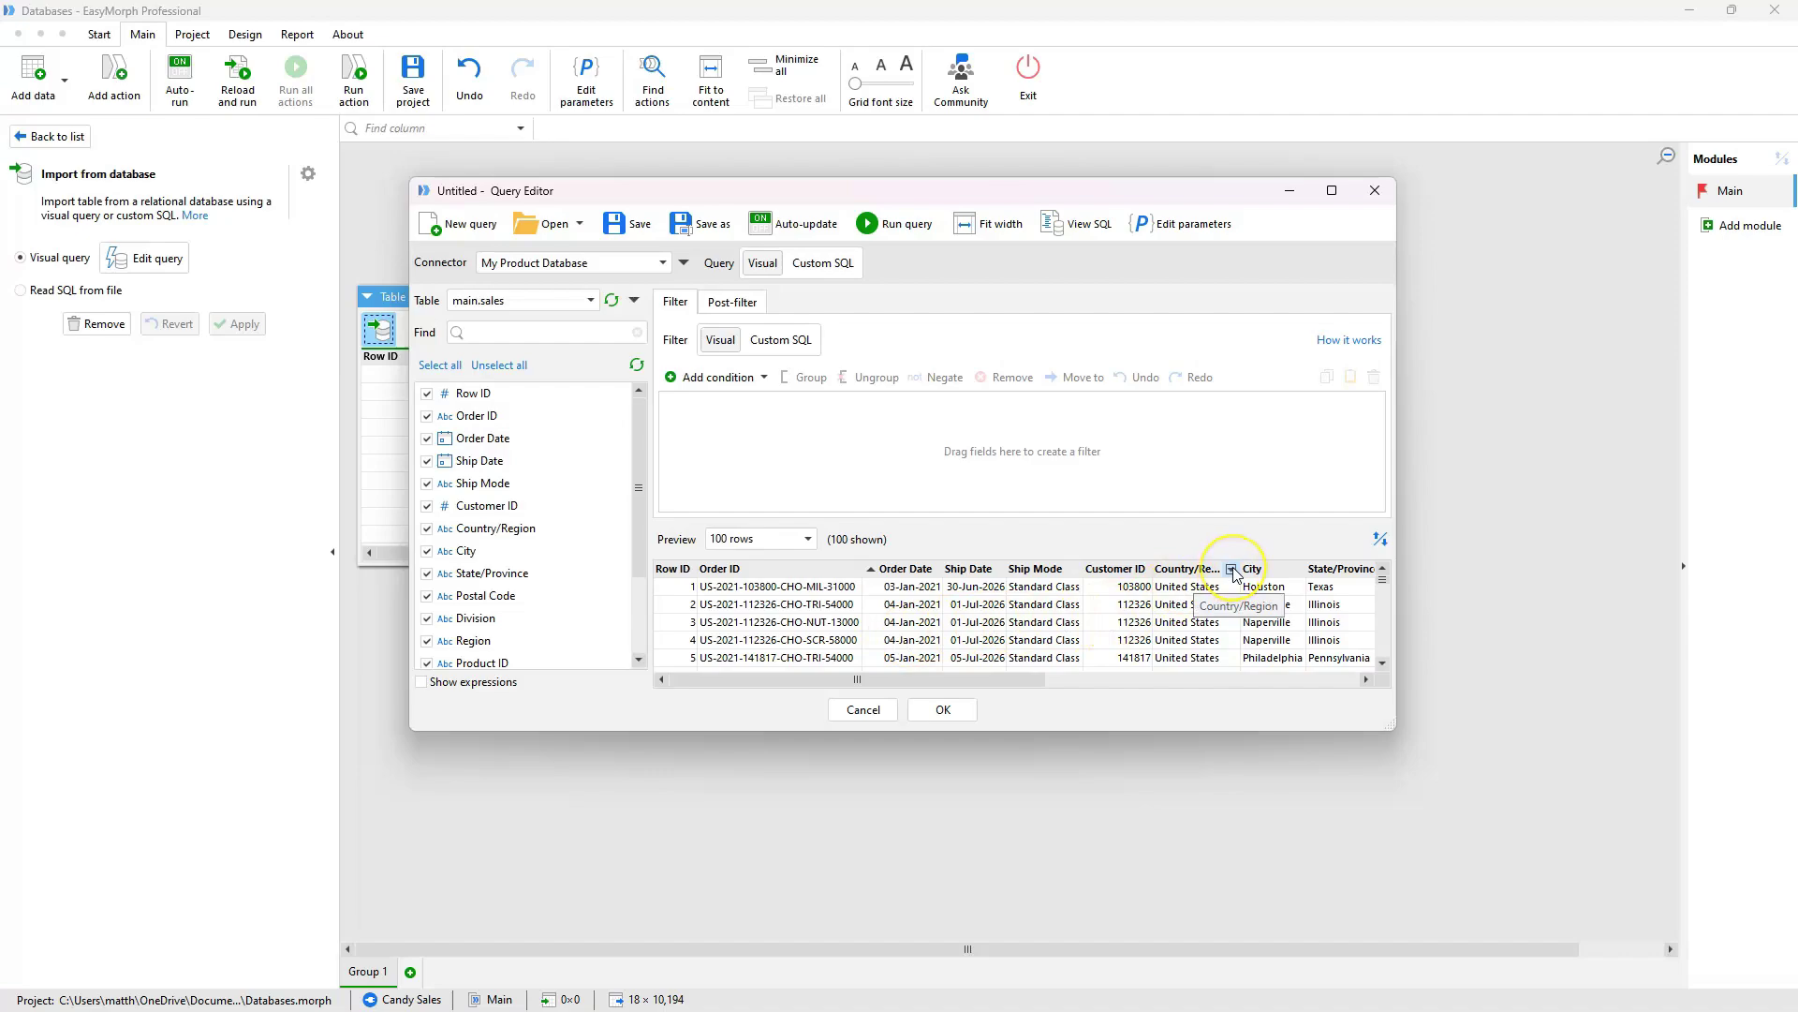
Step: Filter Country/Region to United States, and review the new condition's comparison operators and selected values
left_click(1232, 572)
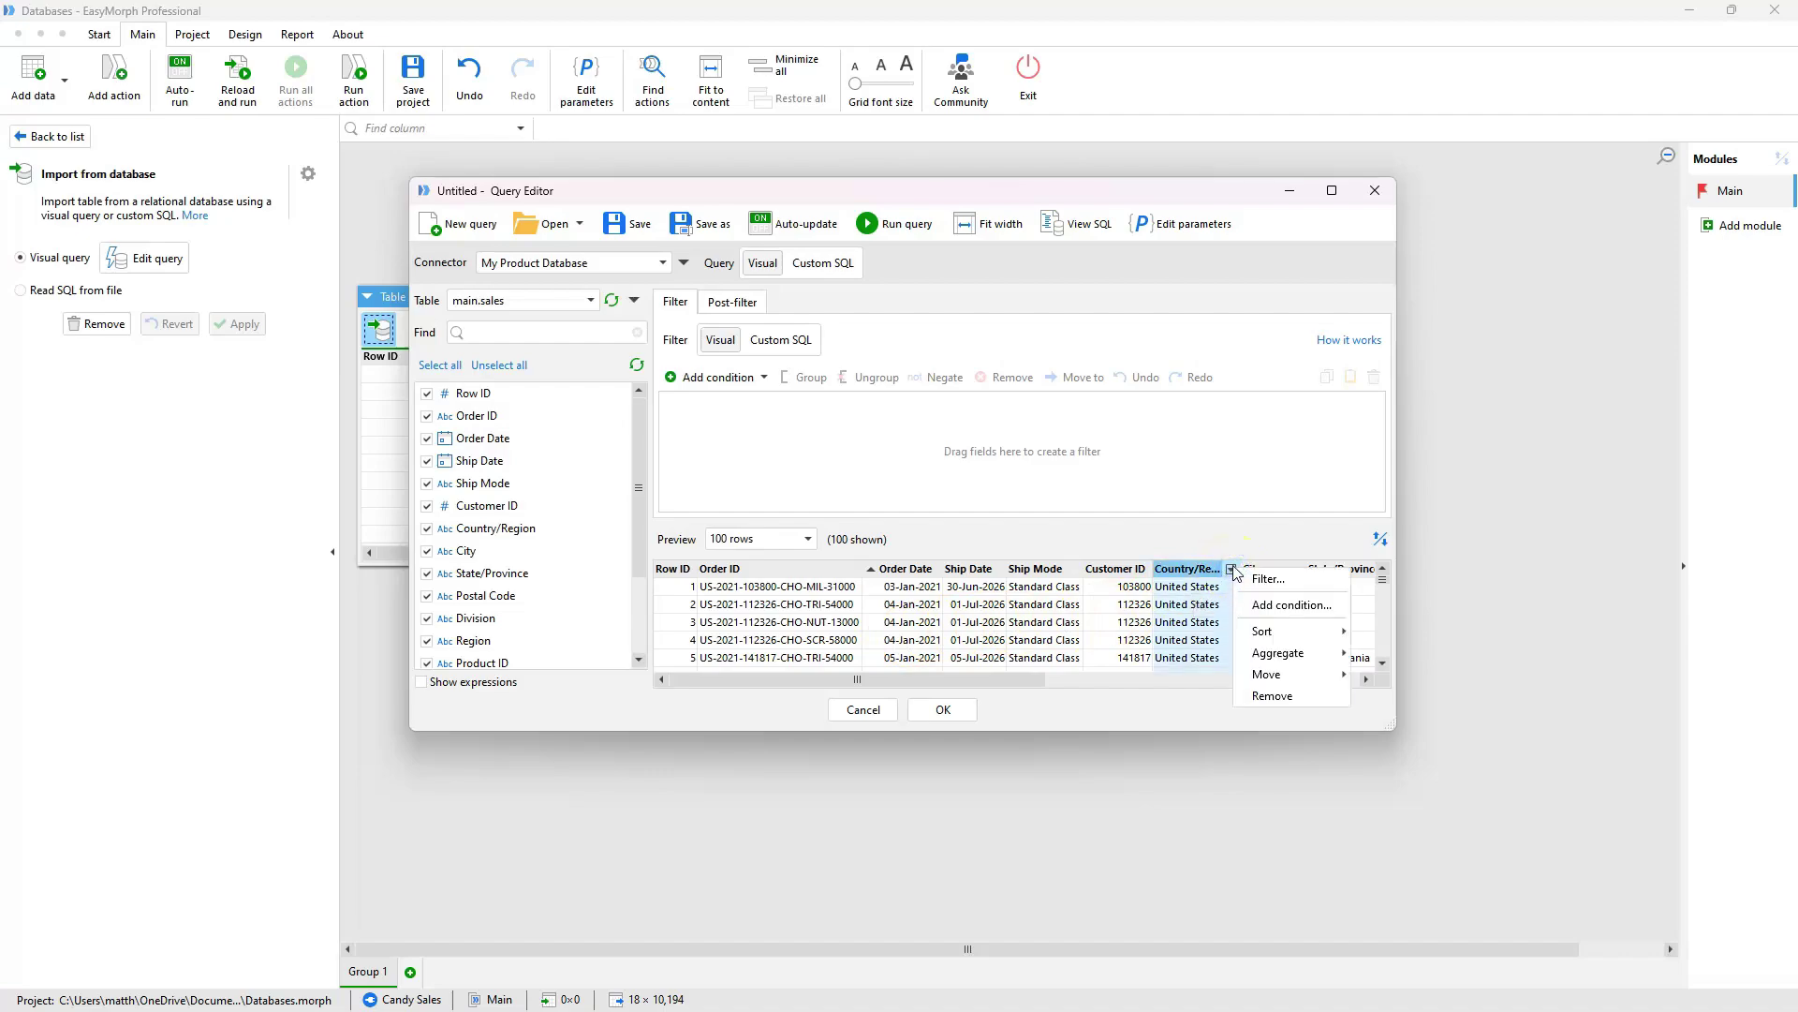
left_click(1307, 578)
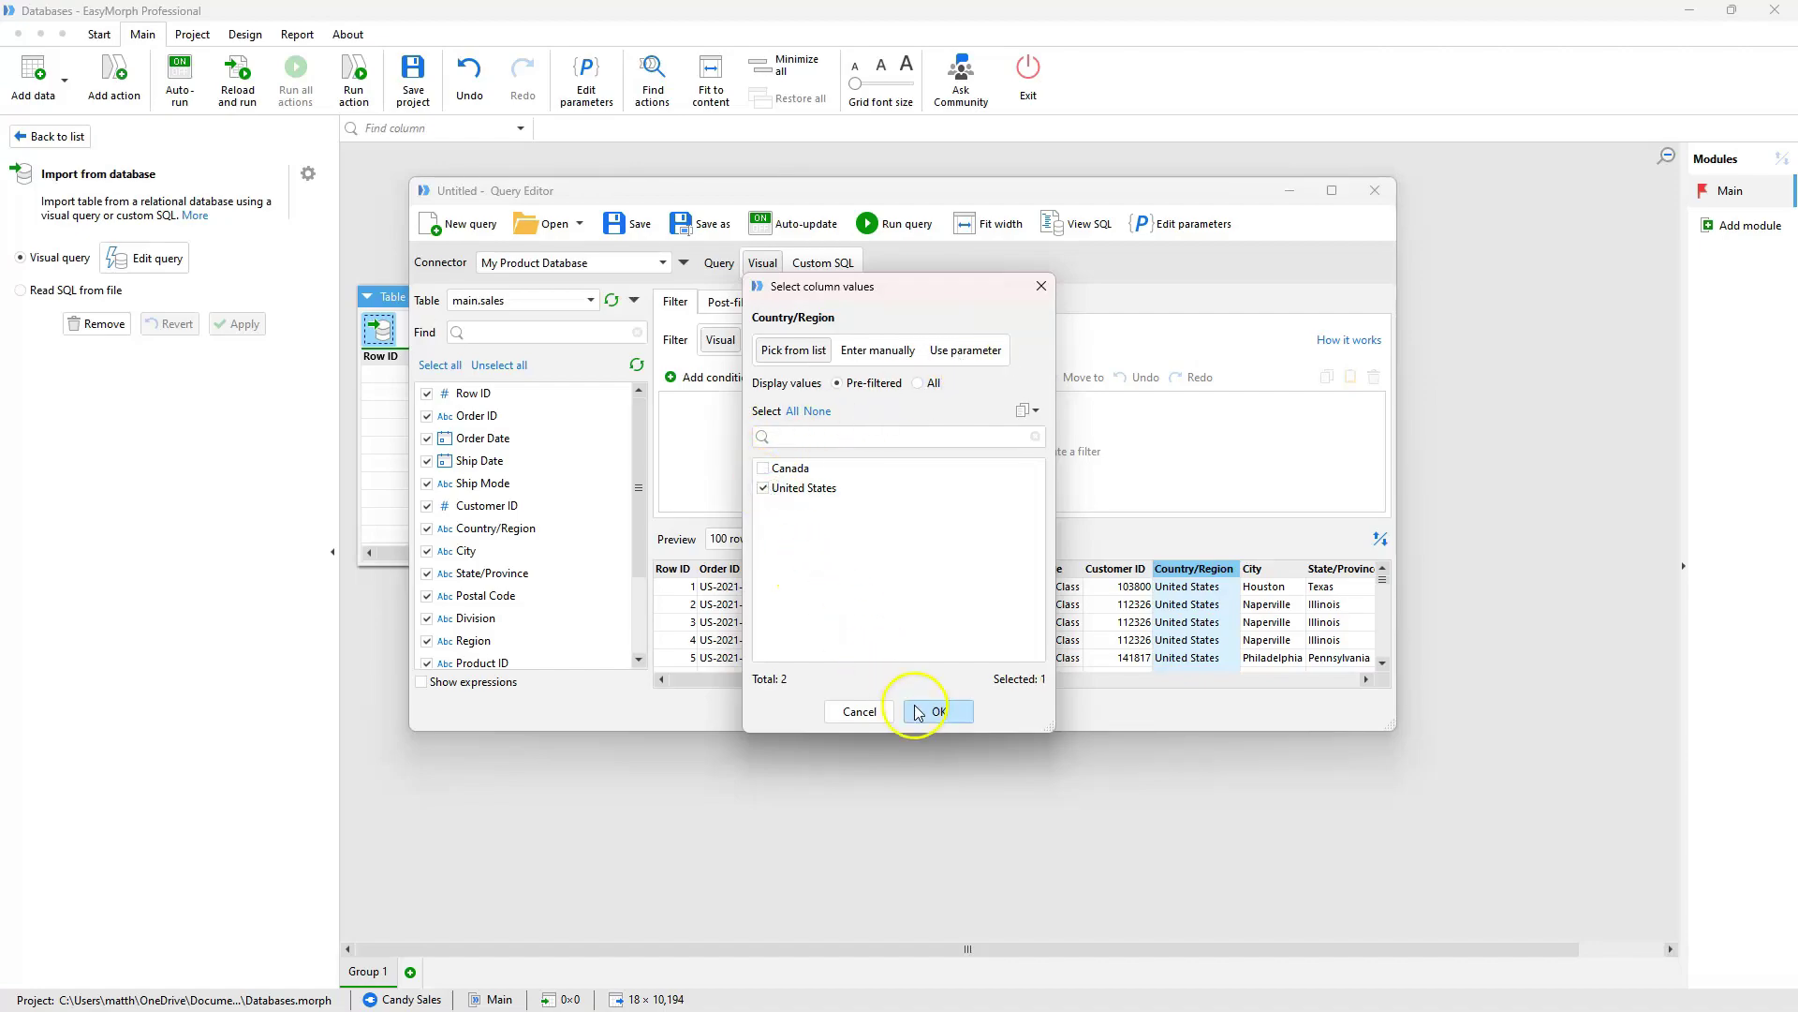
left_click(938, 714)
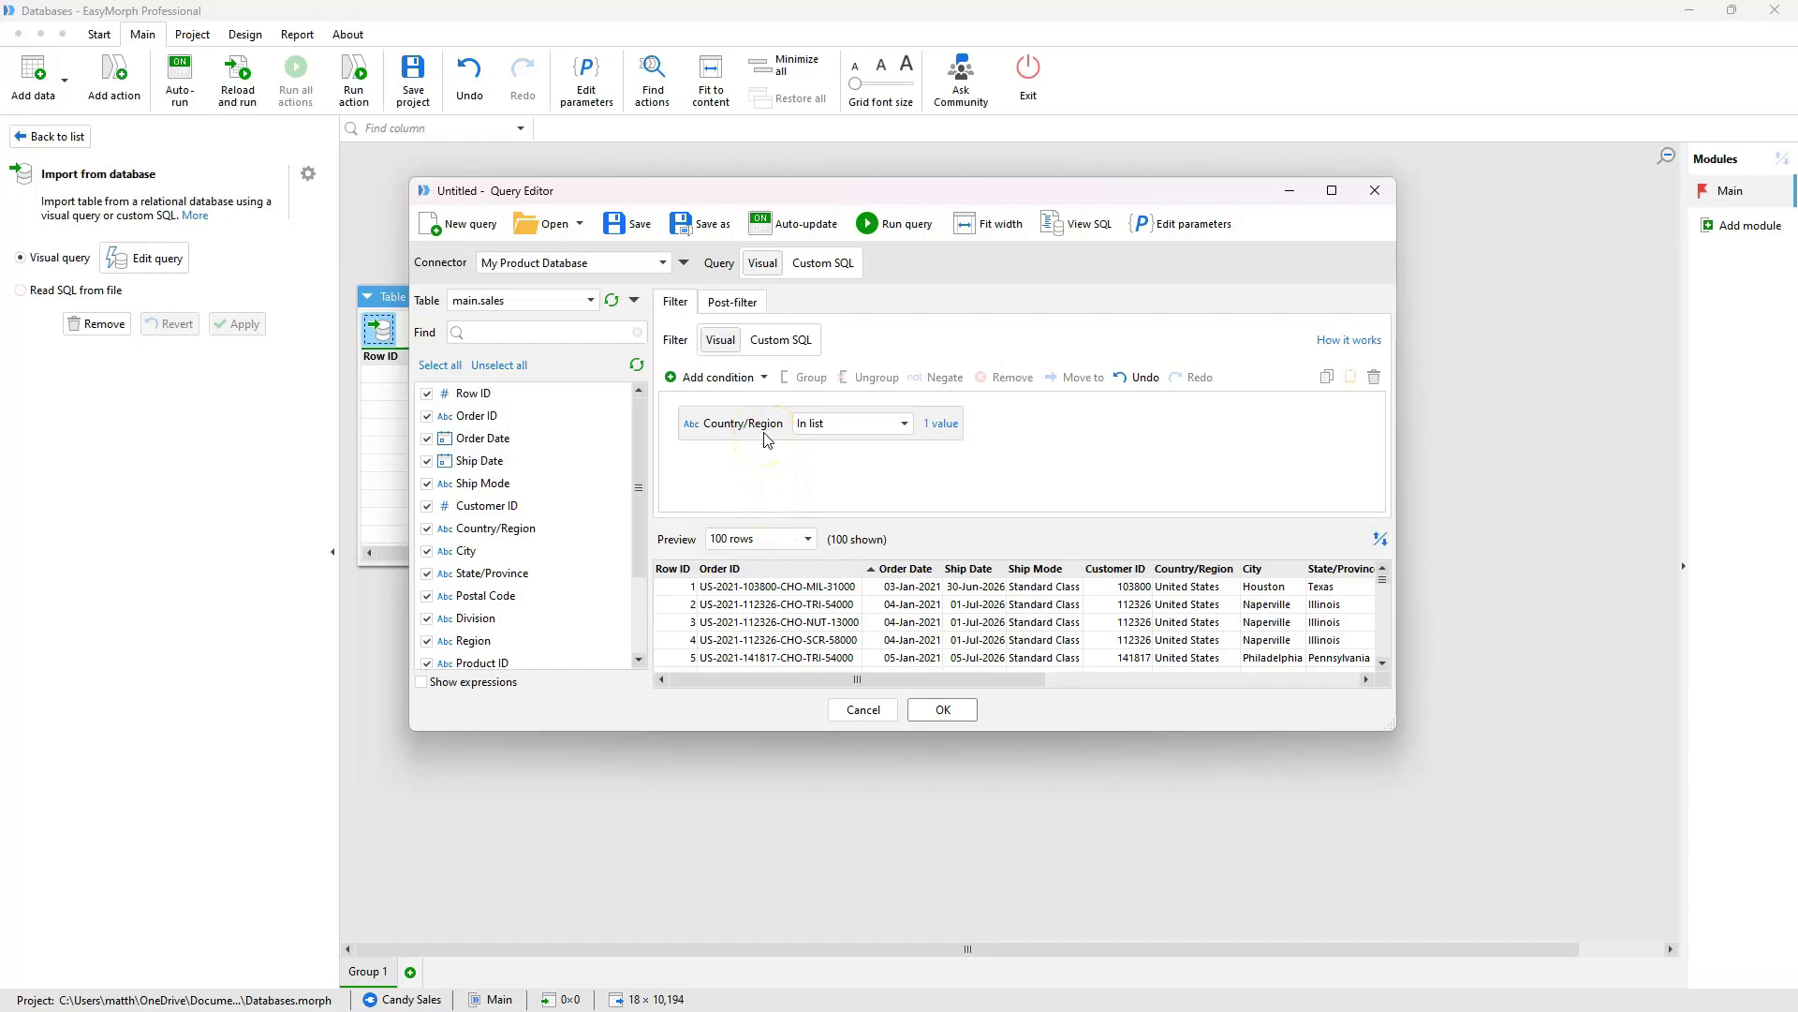
left_click(904, 424)
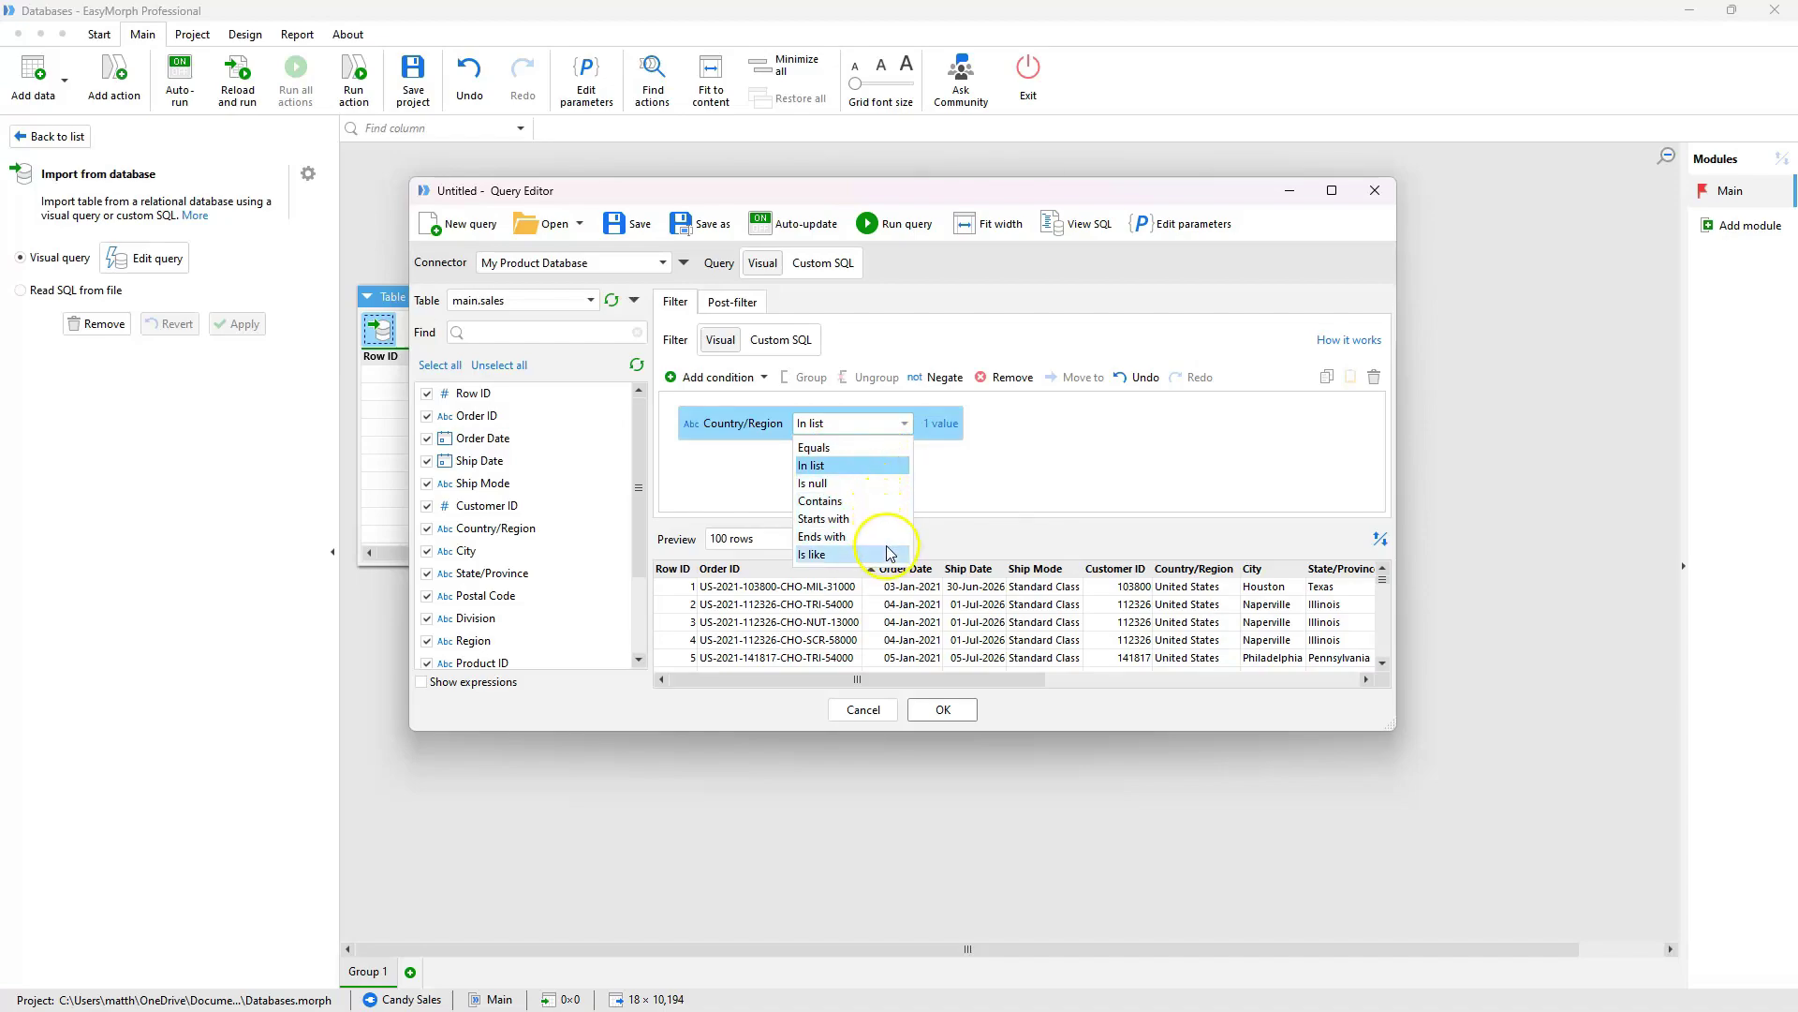
left_click(948, 464)
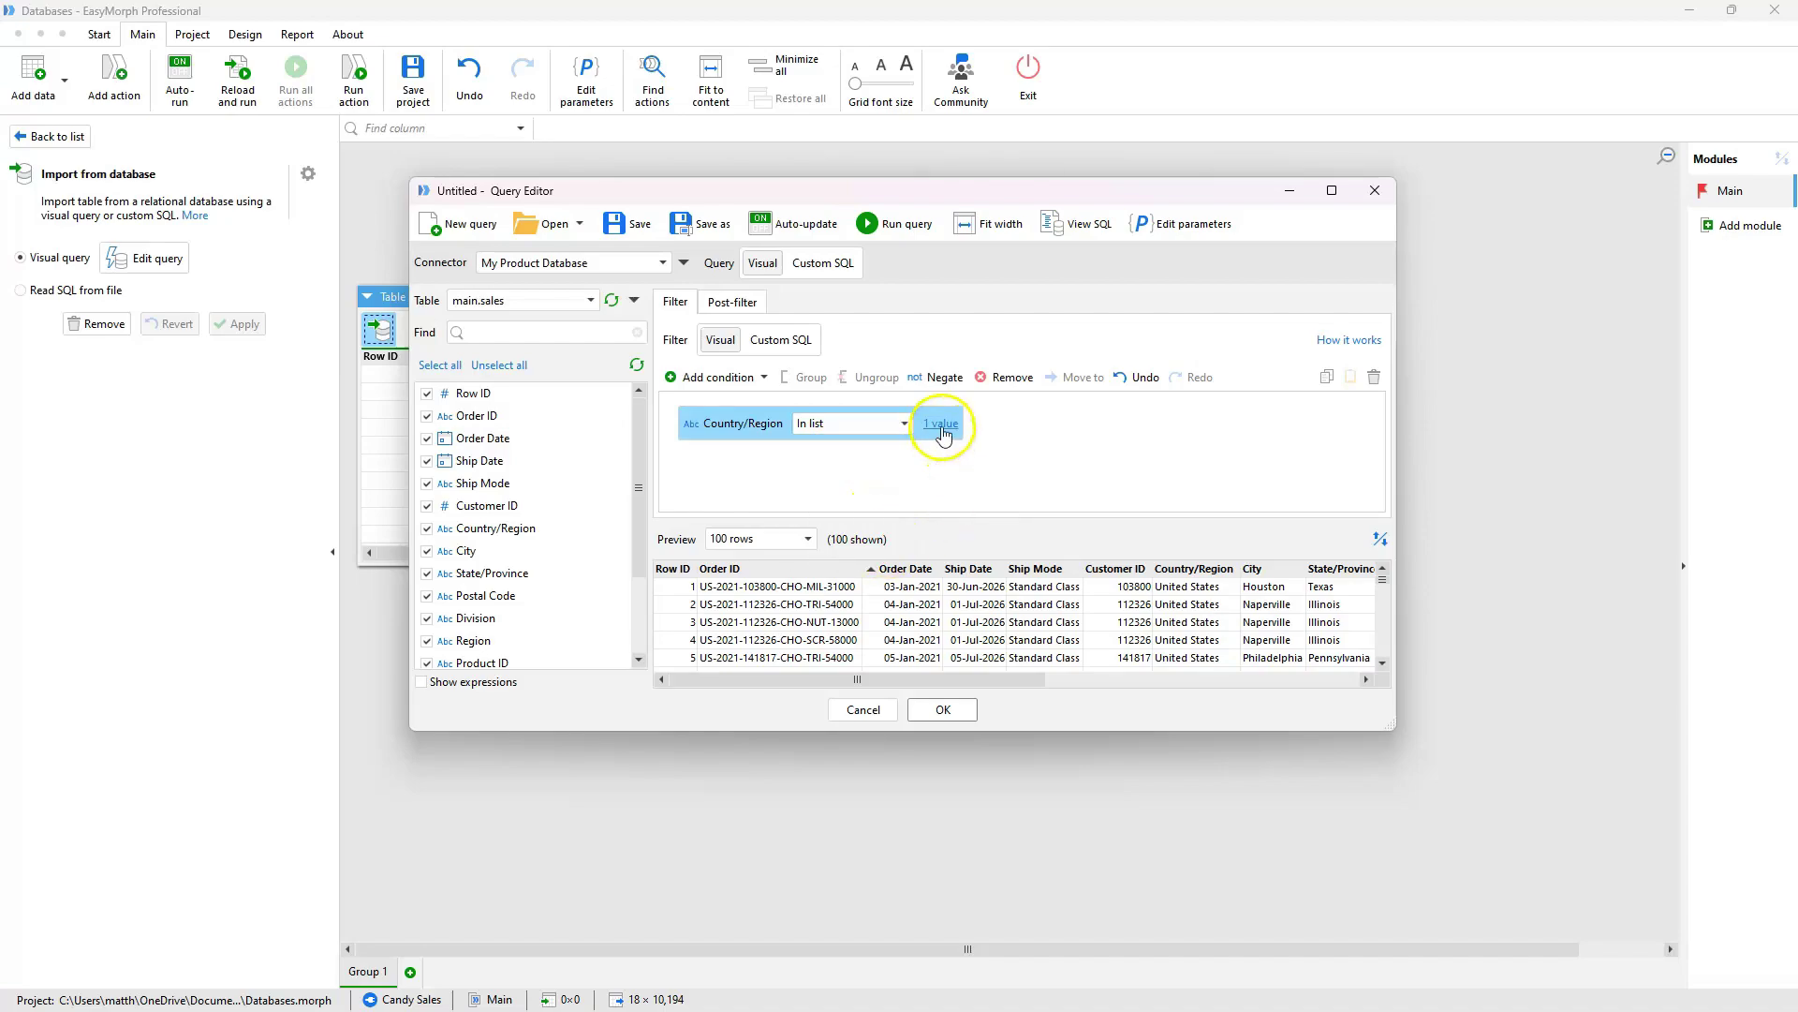
left_click(940, 423)
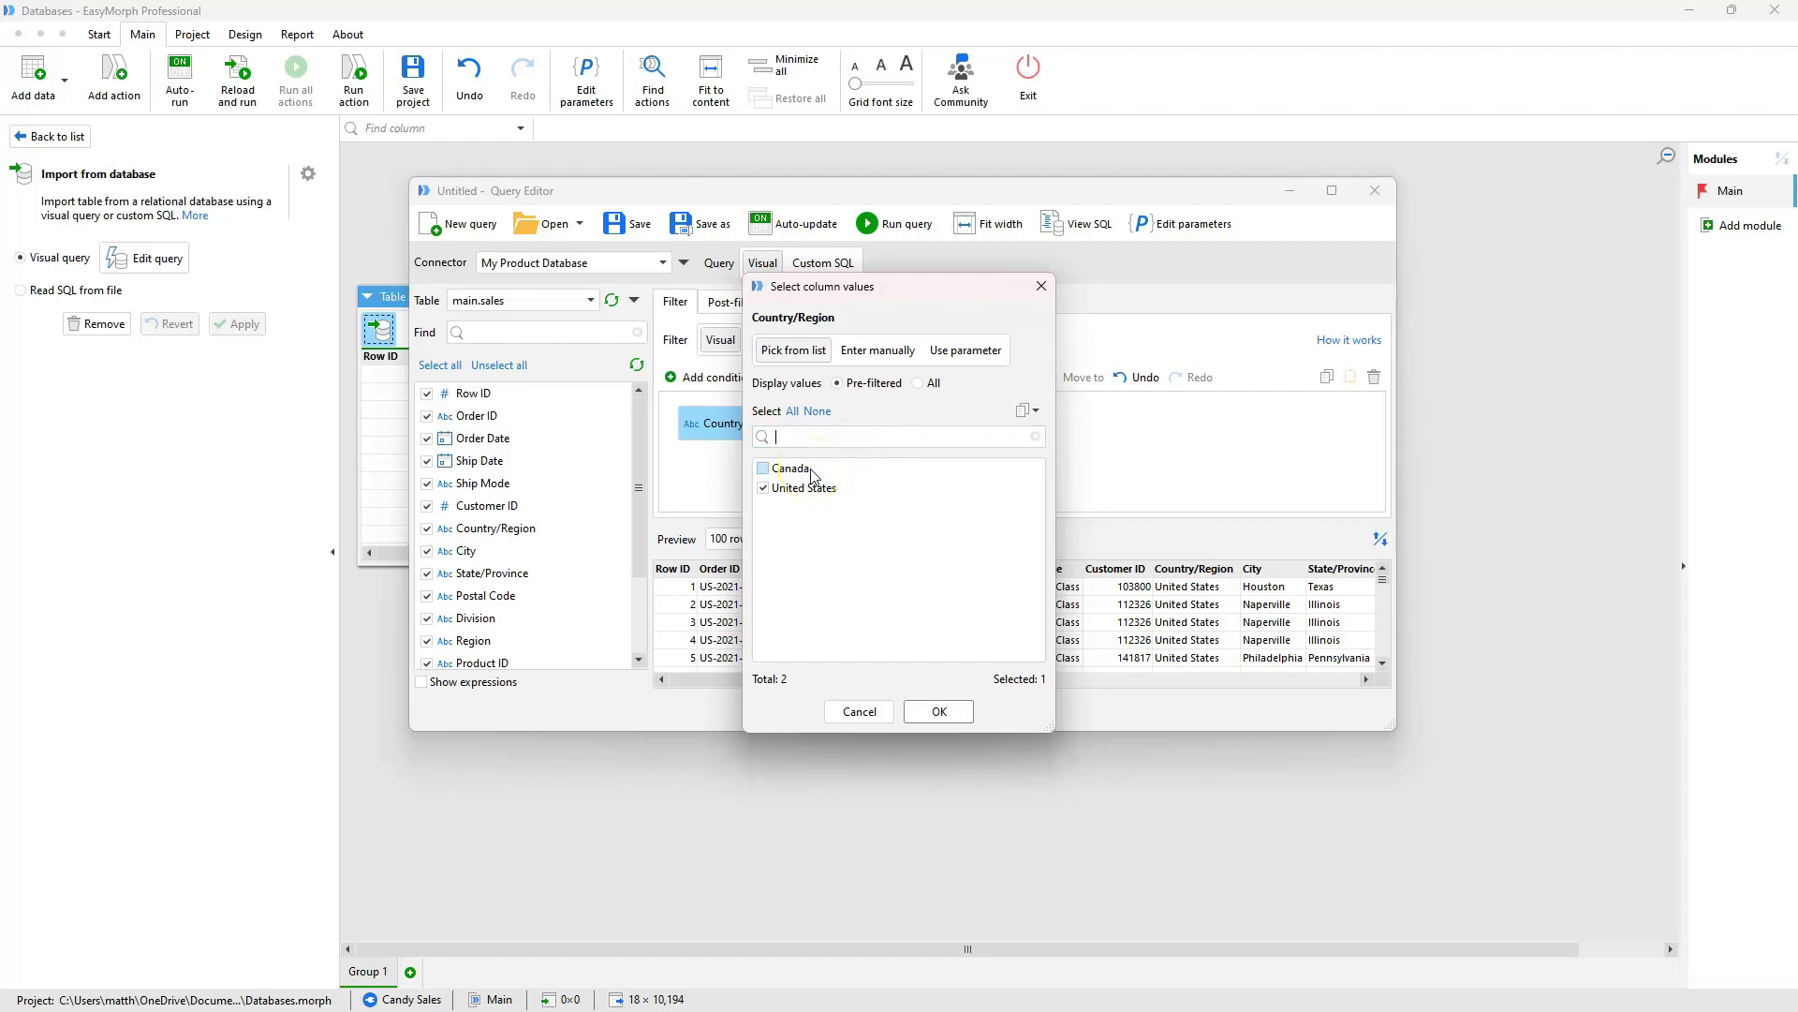
left_click(920, 718)
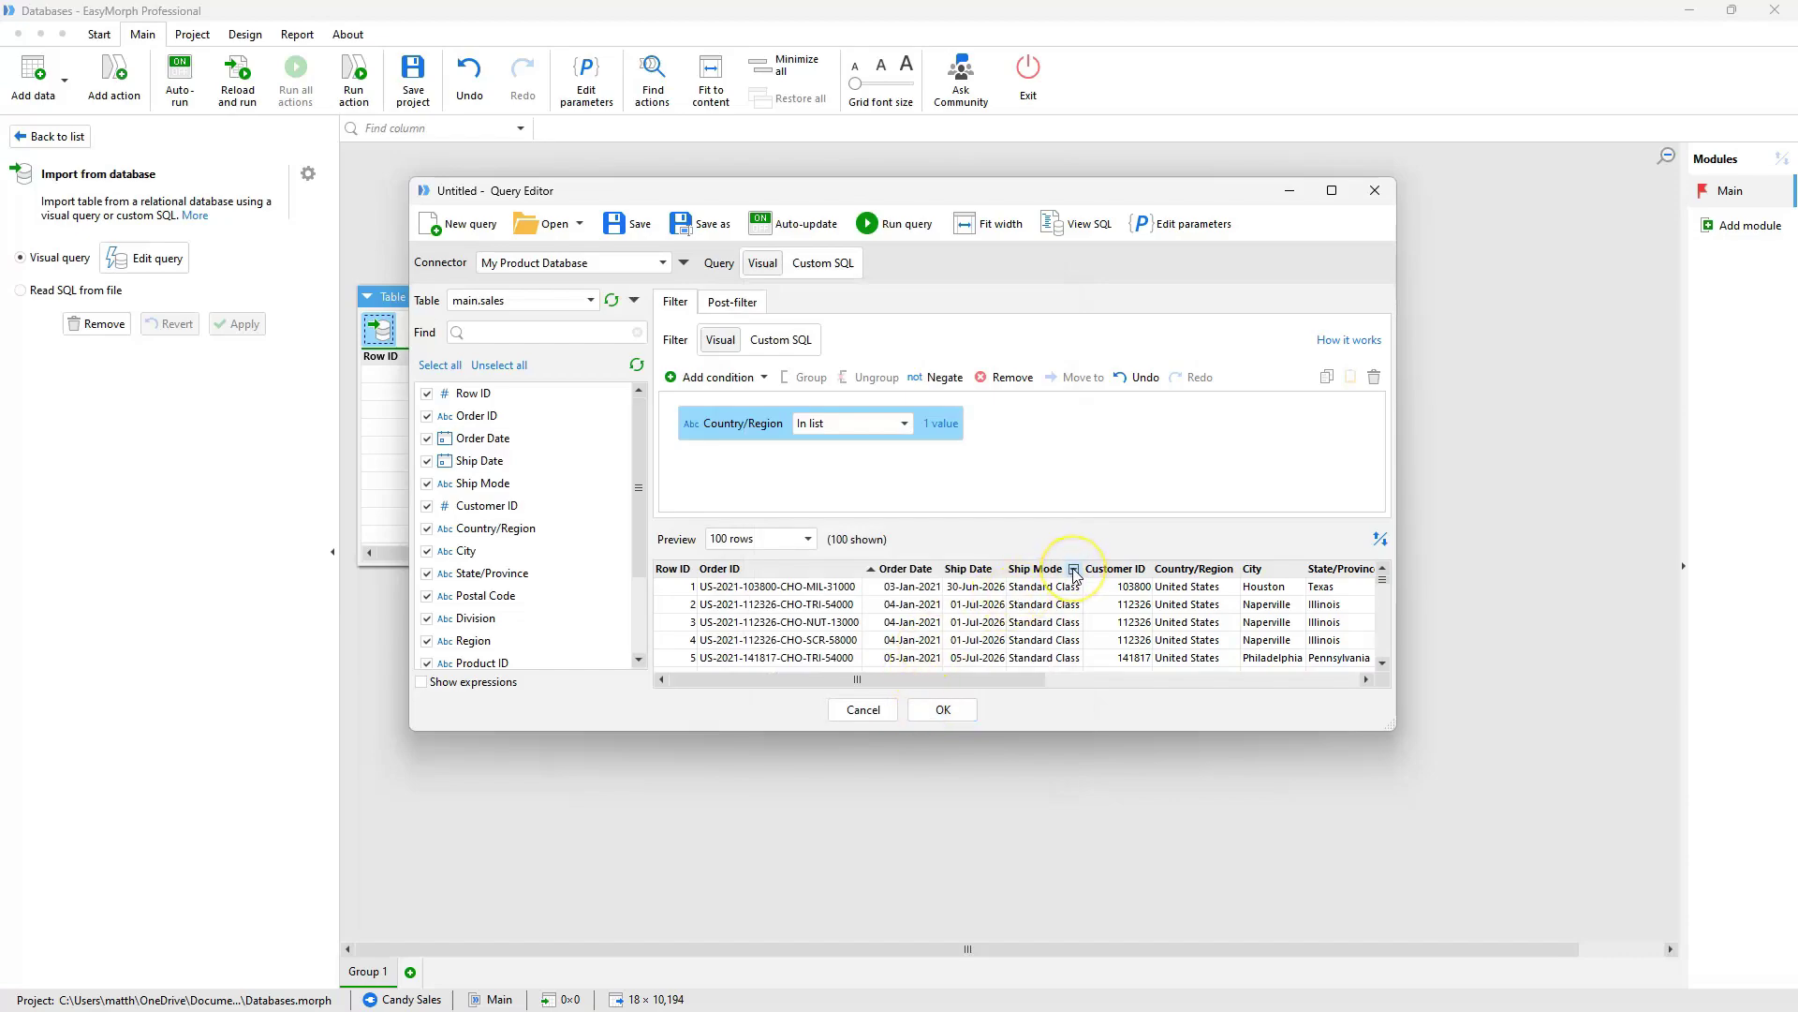
Step: Filter Ship Mode to First Class and Same Day, and enlarge the Query Editor and its filter area
left_click(1074, 570)
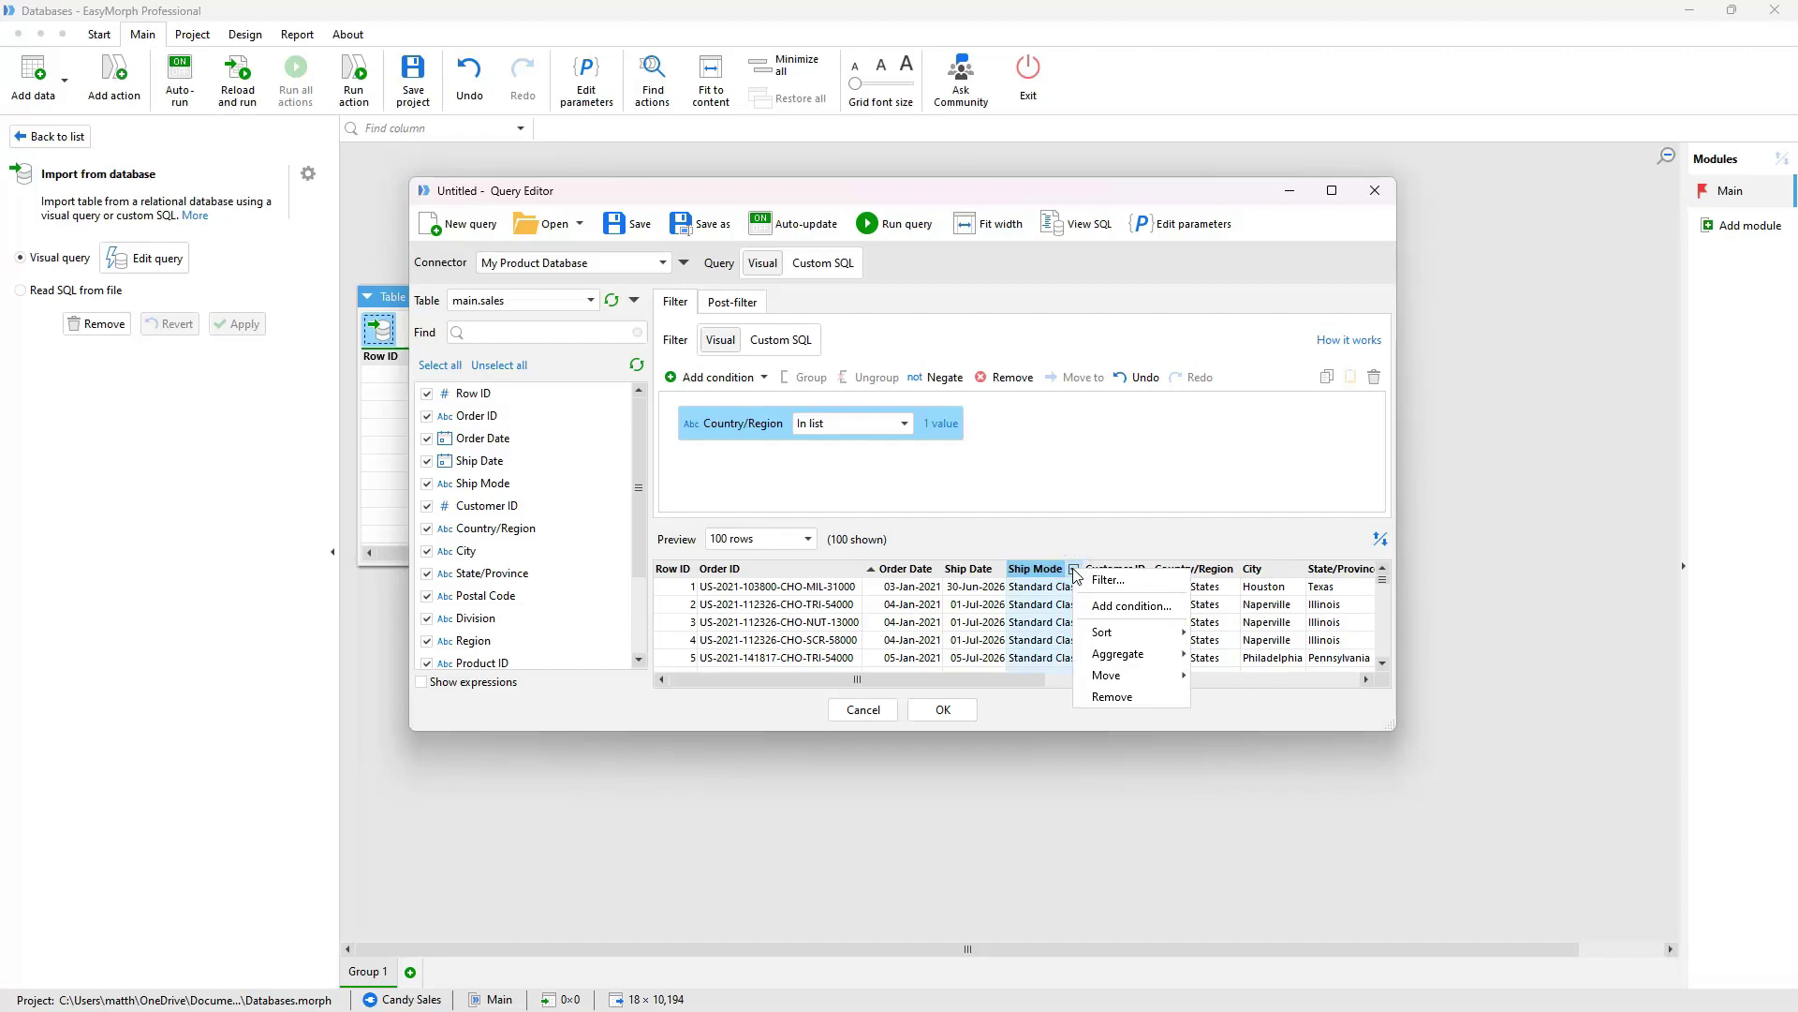
left_click(1133, 581)
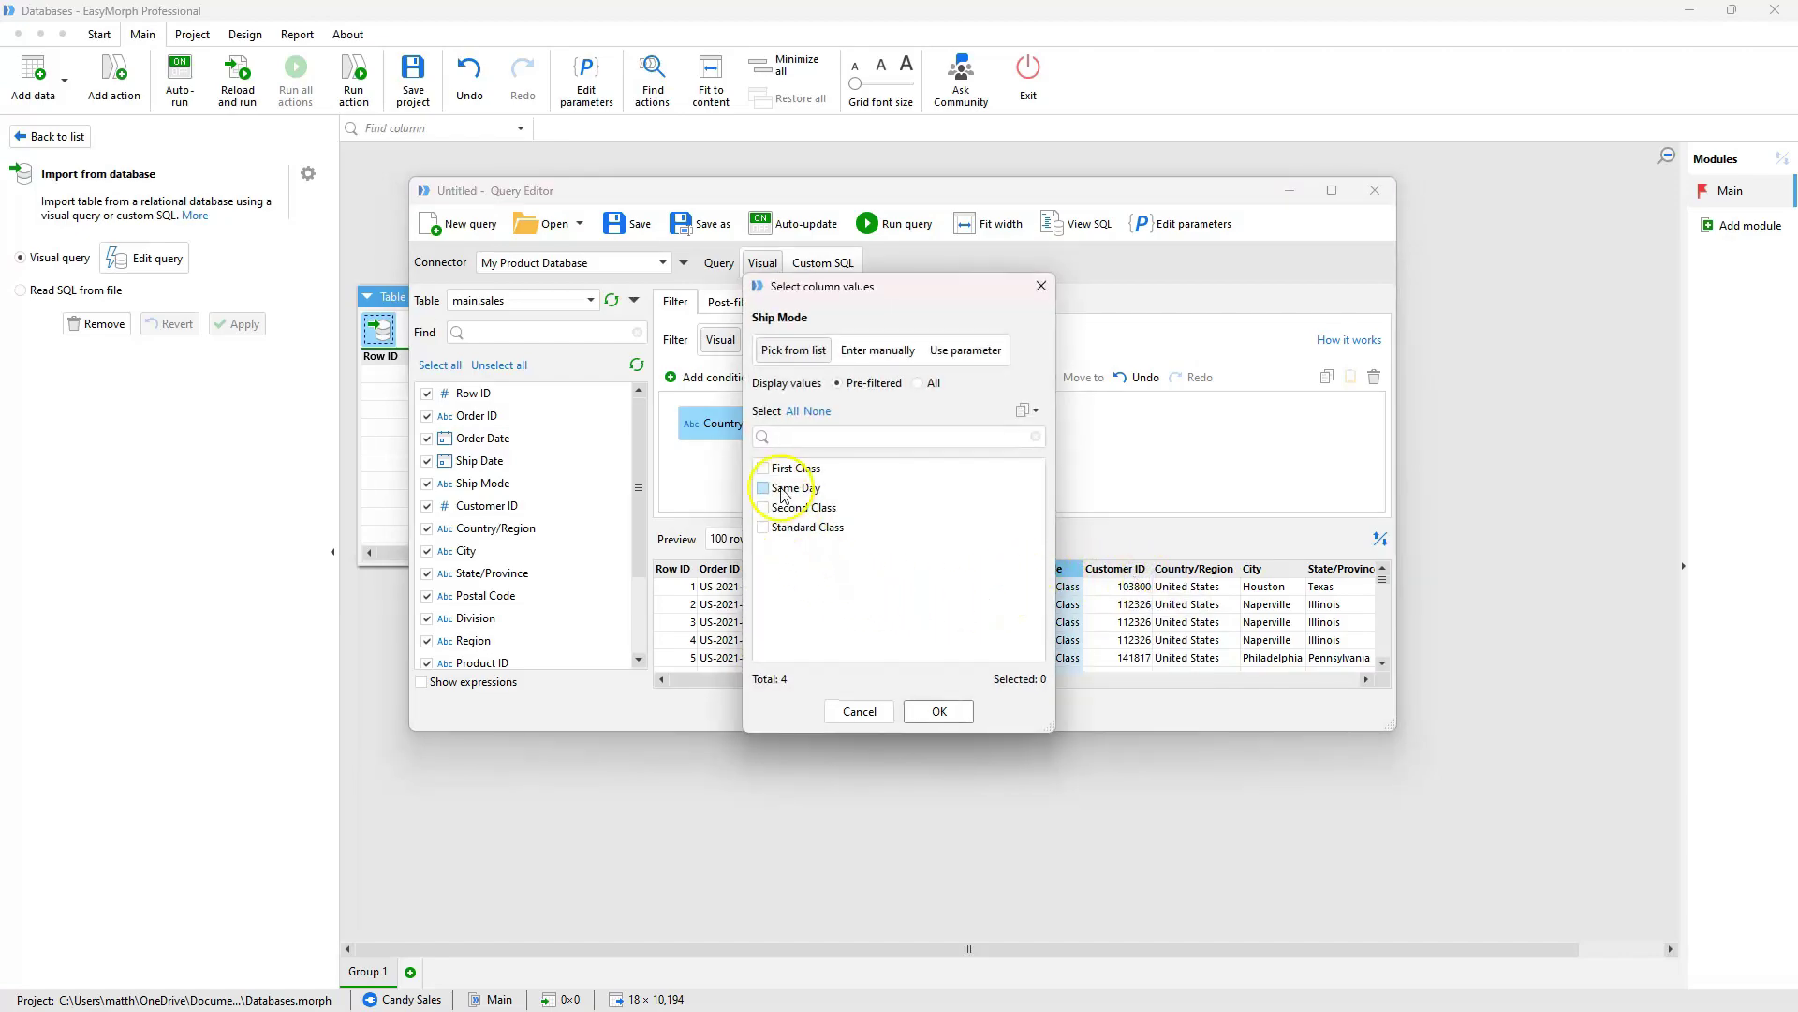
left_click(763, 467)
left_click(763, 487)
left_click(938, 711)
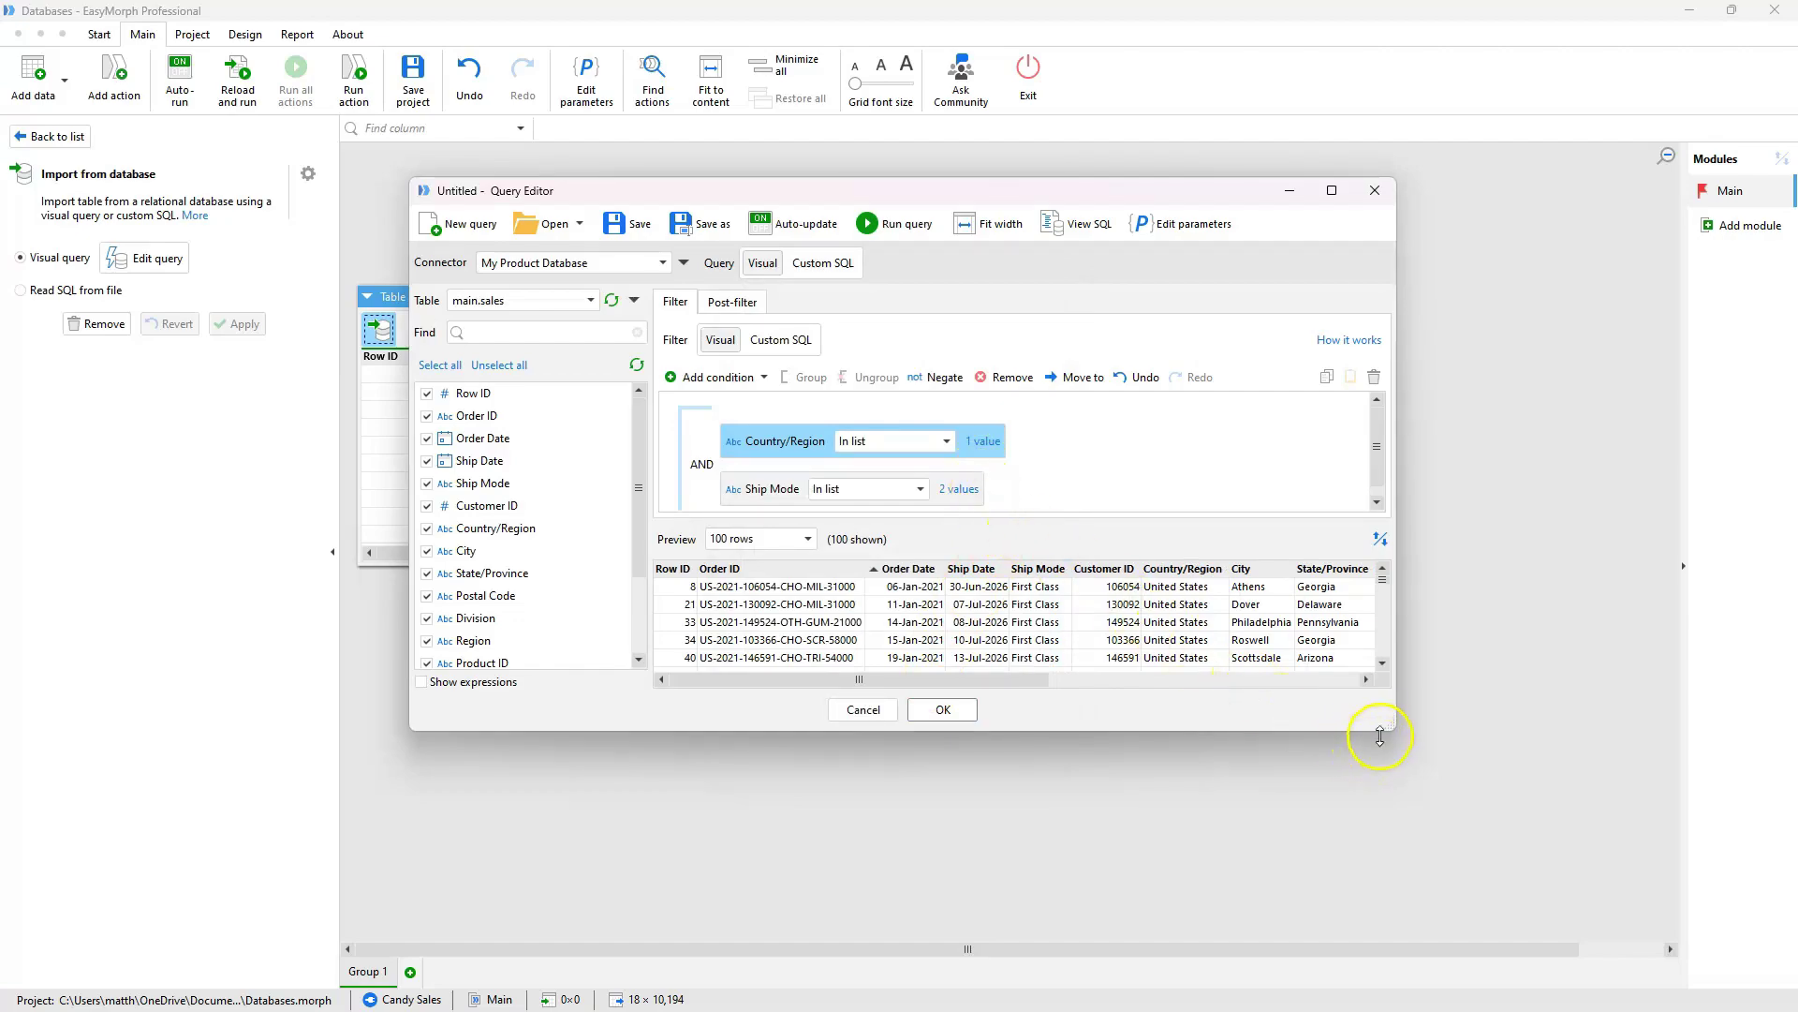
left_click_drag(1388, 726, 1483, 871)
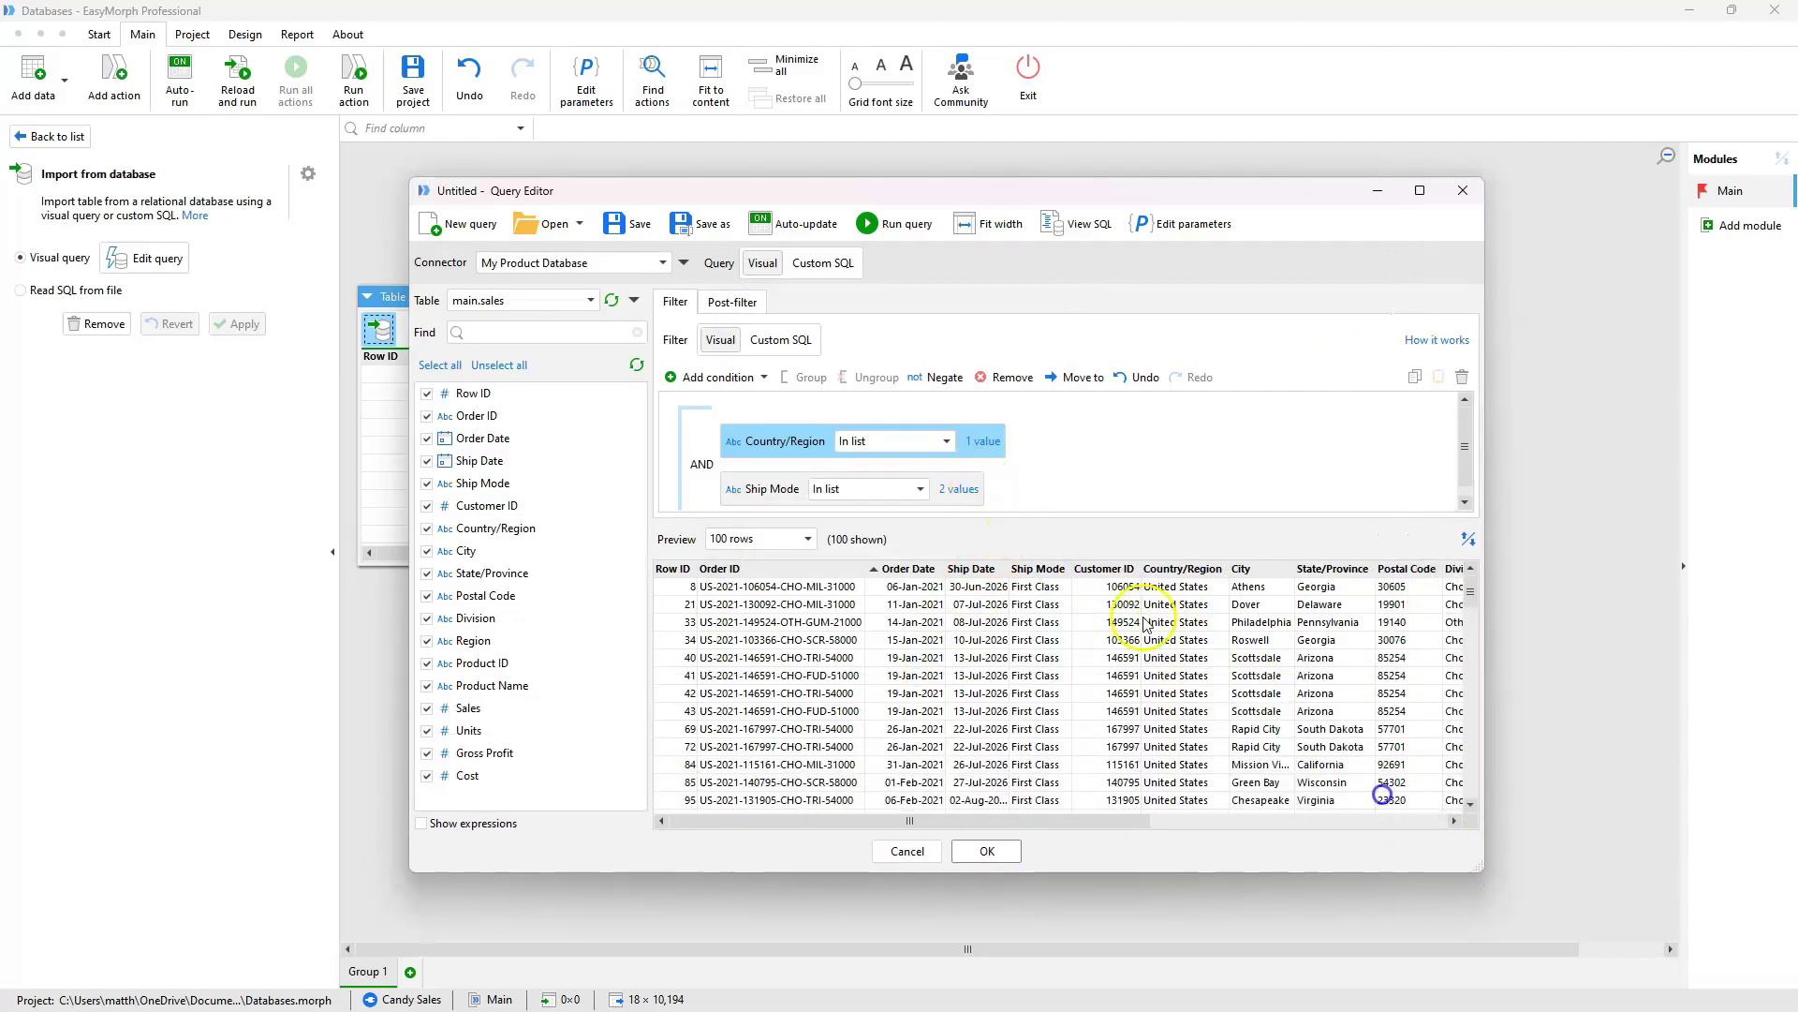
left_click_drag(1028, 518, 1043, 631)
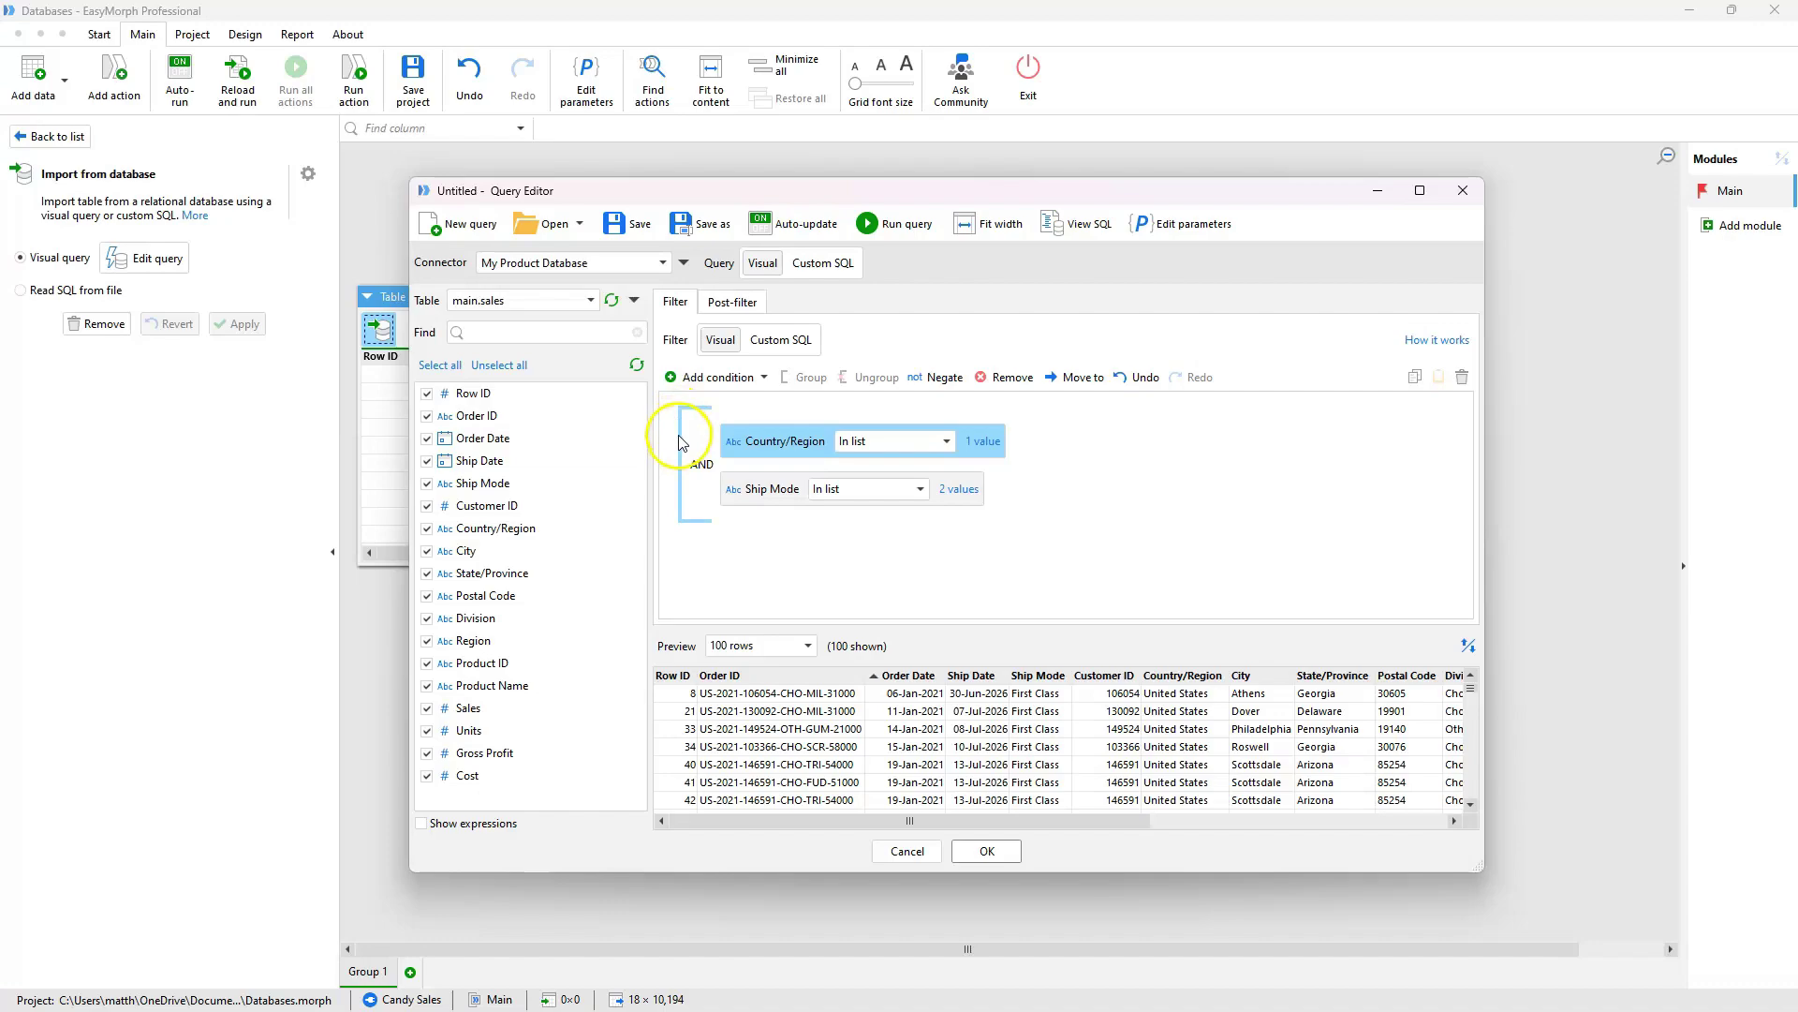
Step: Review the options of the AND group, leaving its type as is, and negate the Ship Mode condition
left_click(698, 489)
right_click(681, 478)
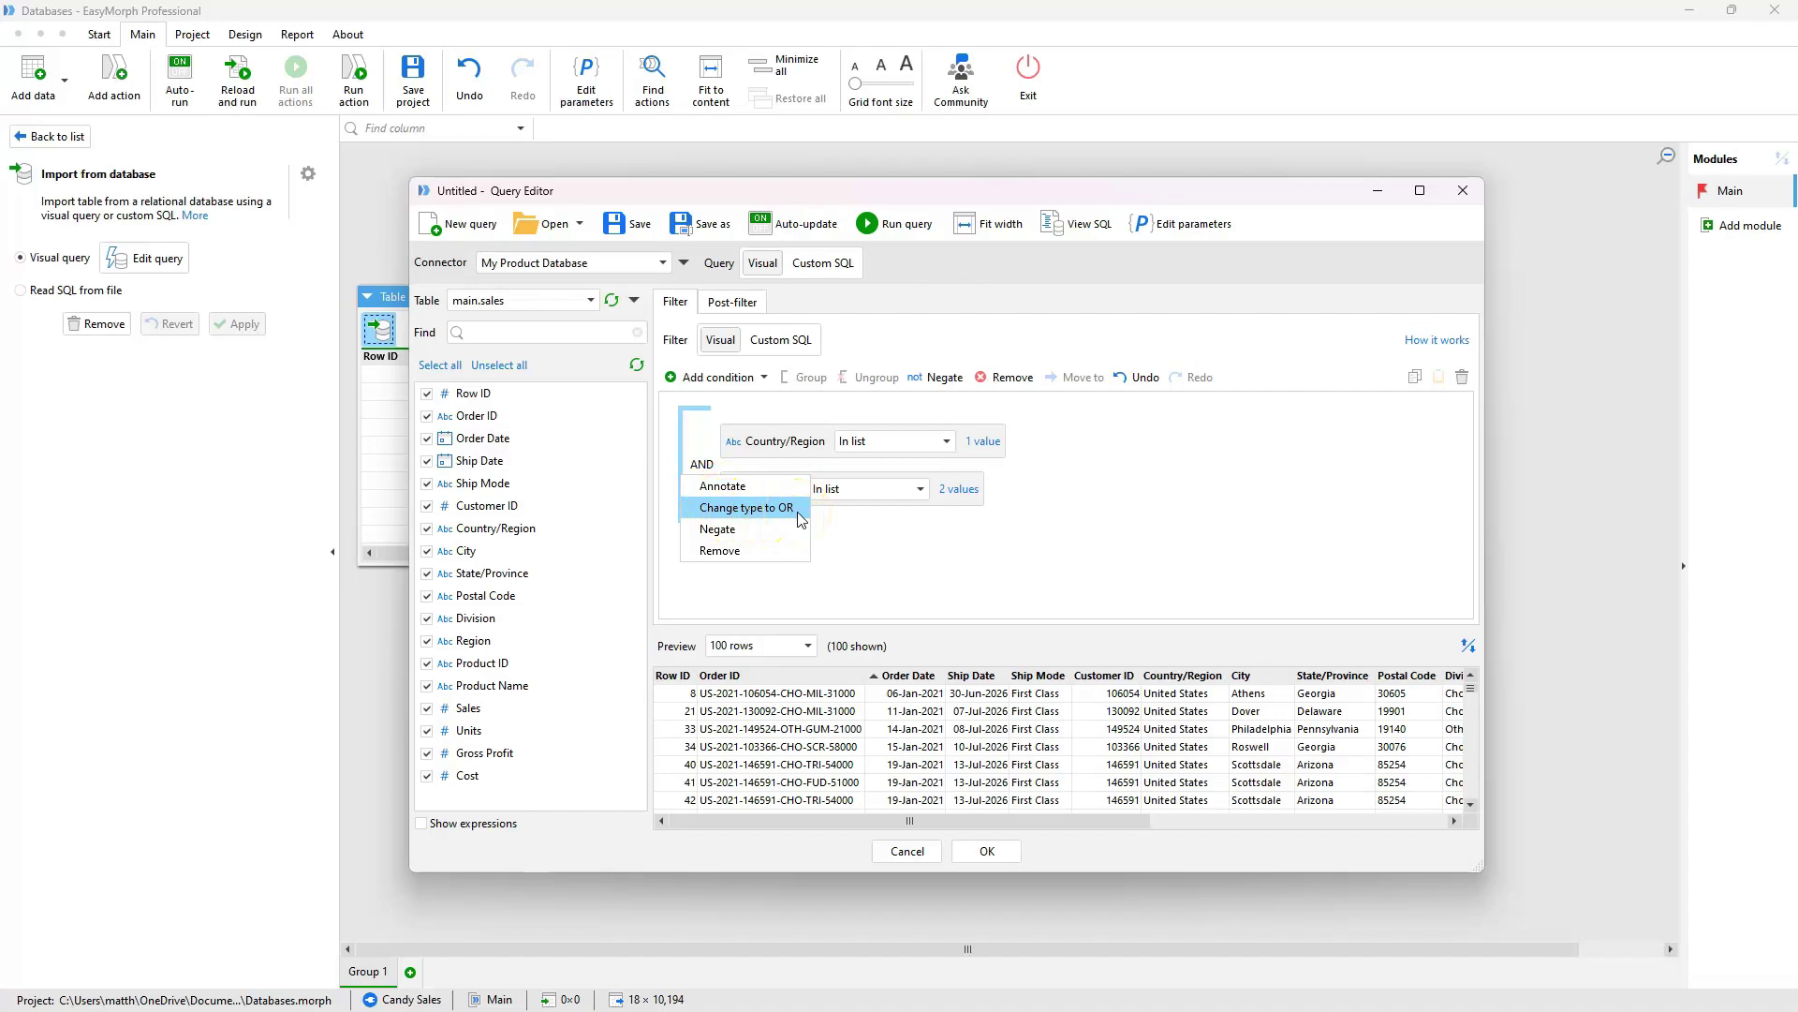
left_click(826, 520)
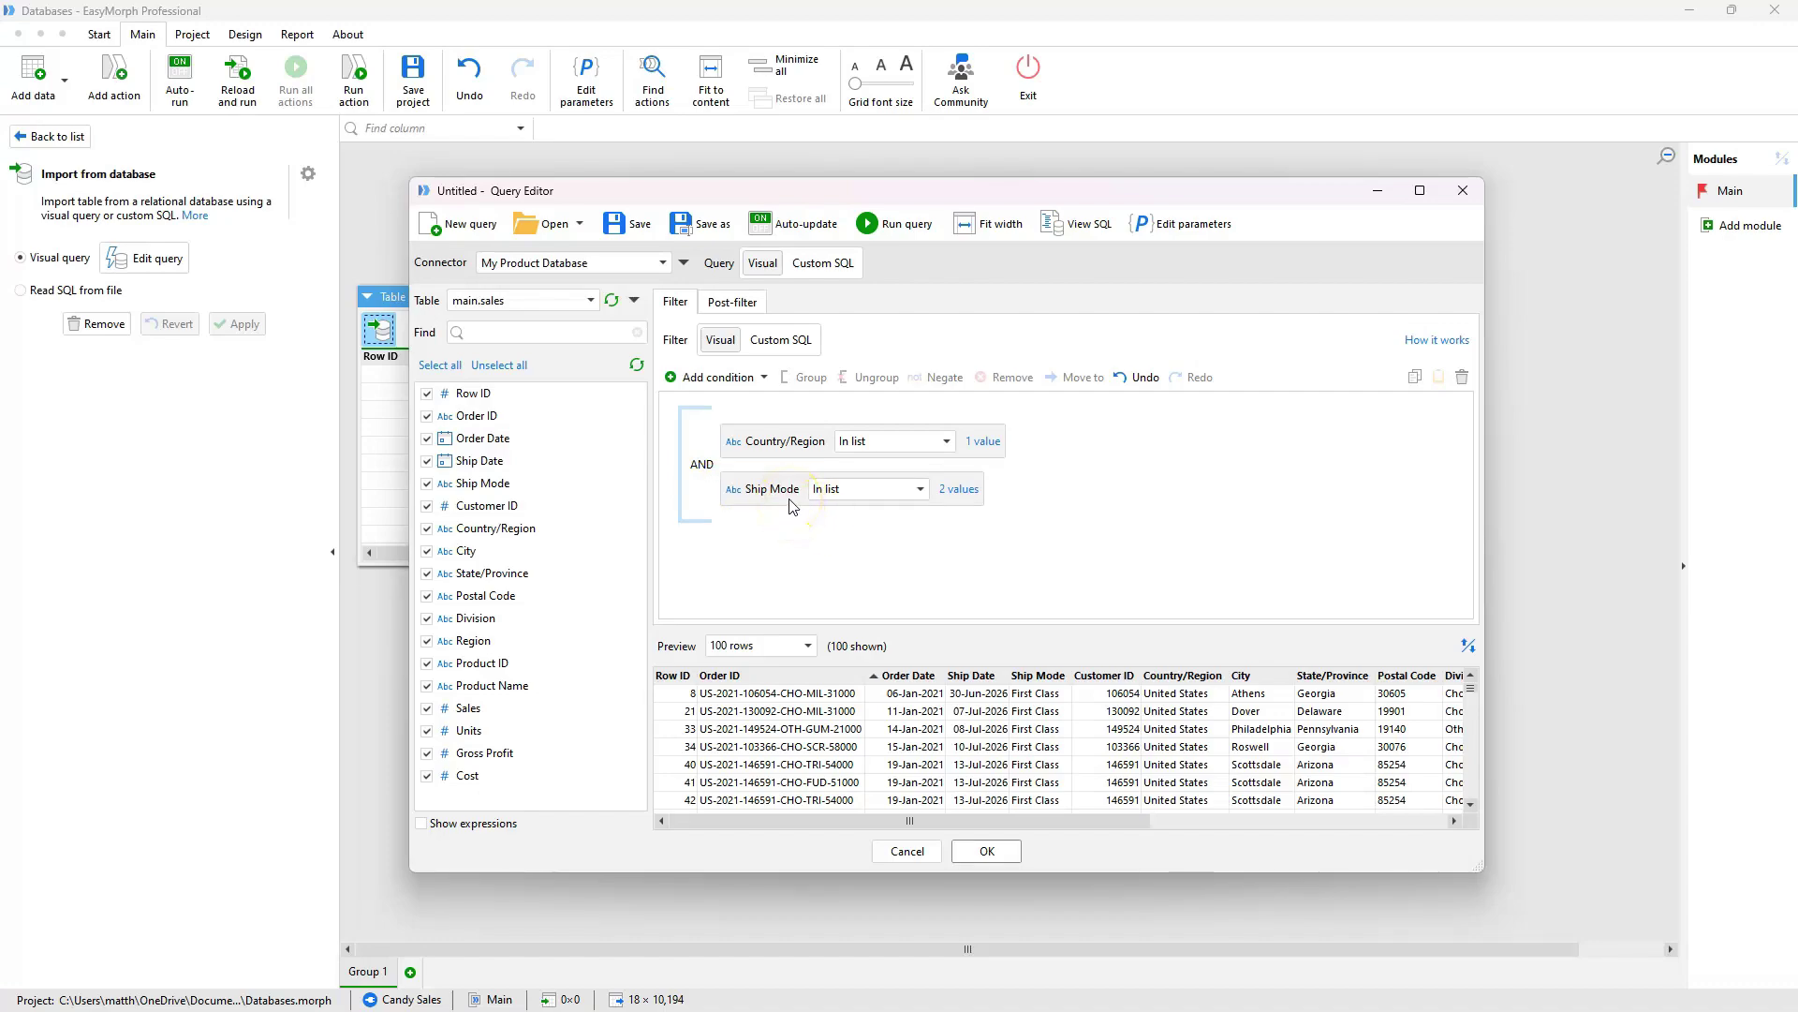
right_click(791, 506)
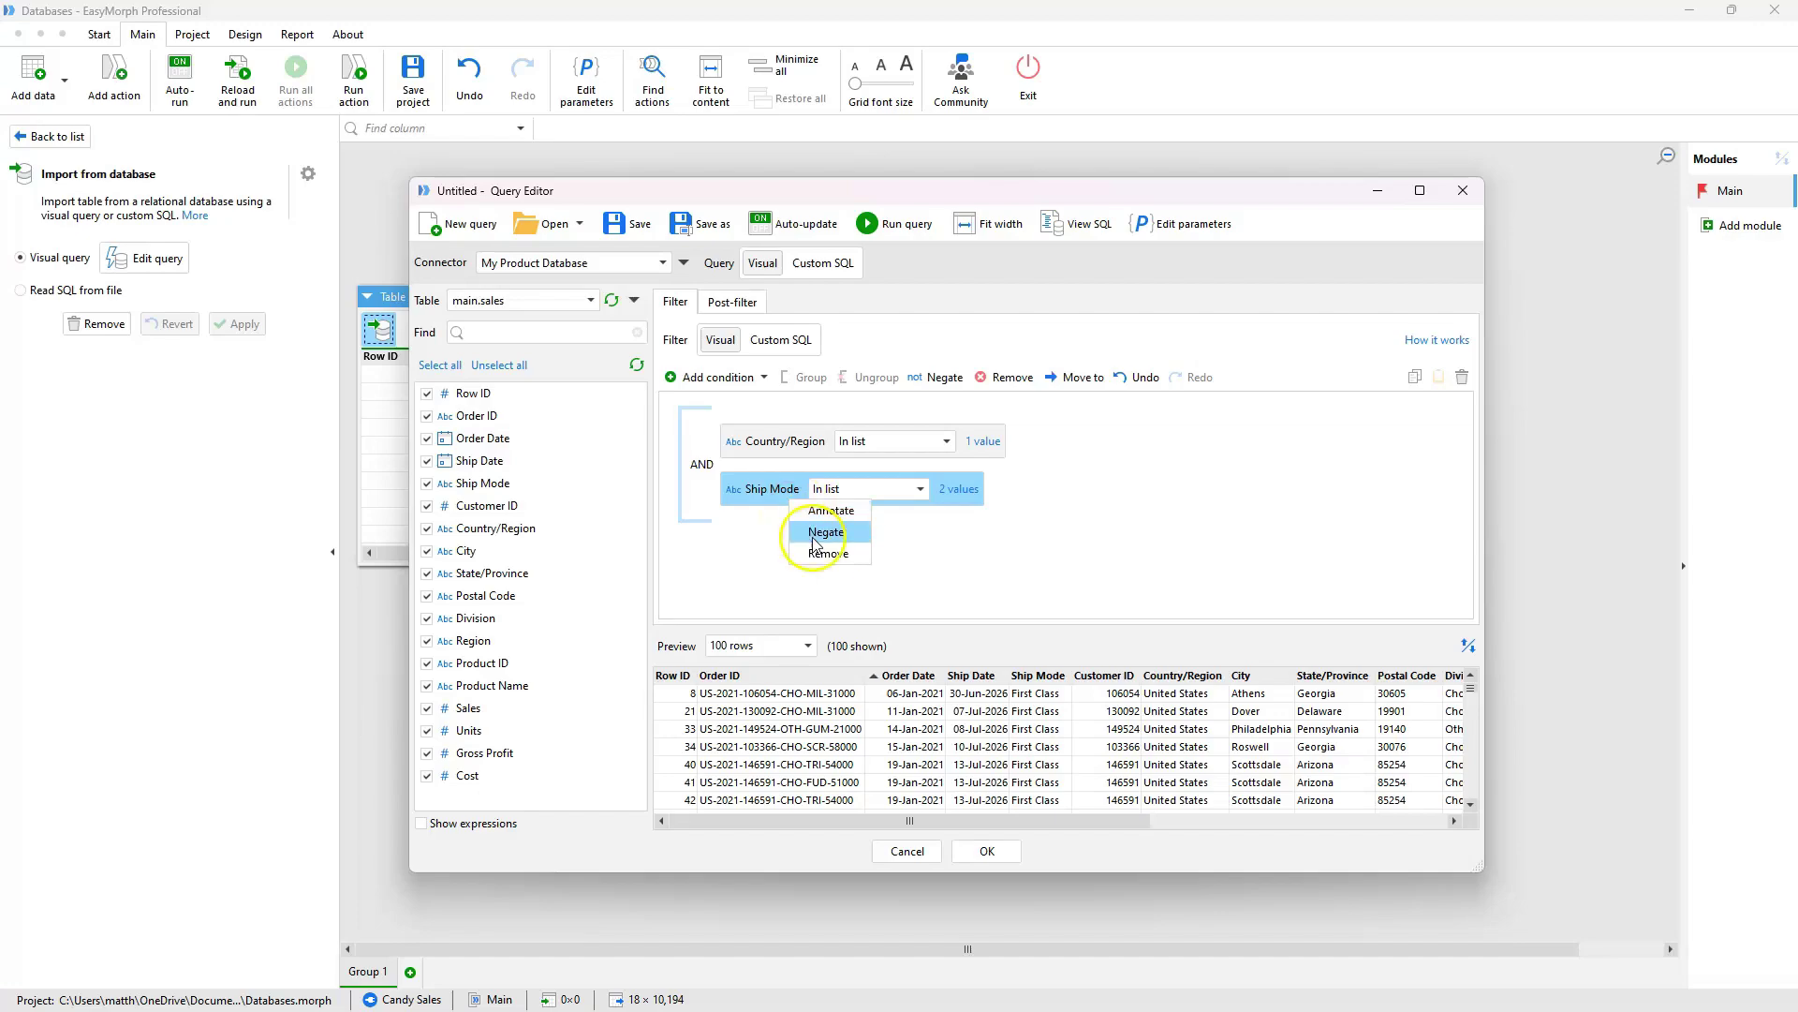
left_click(851, 539)
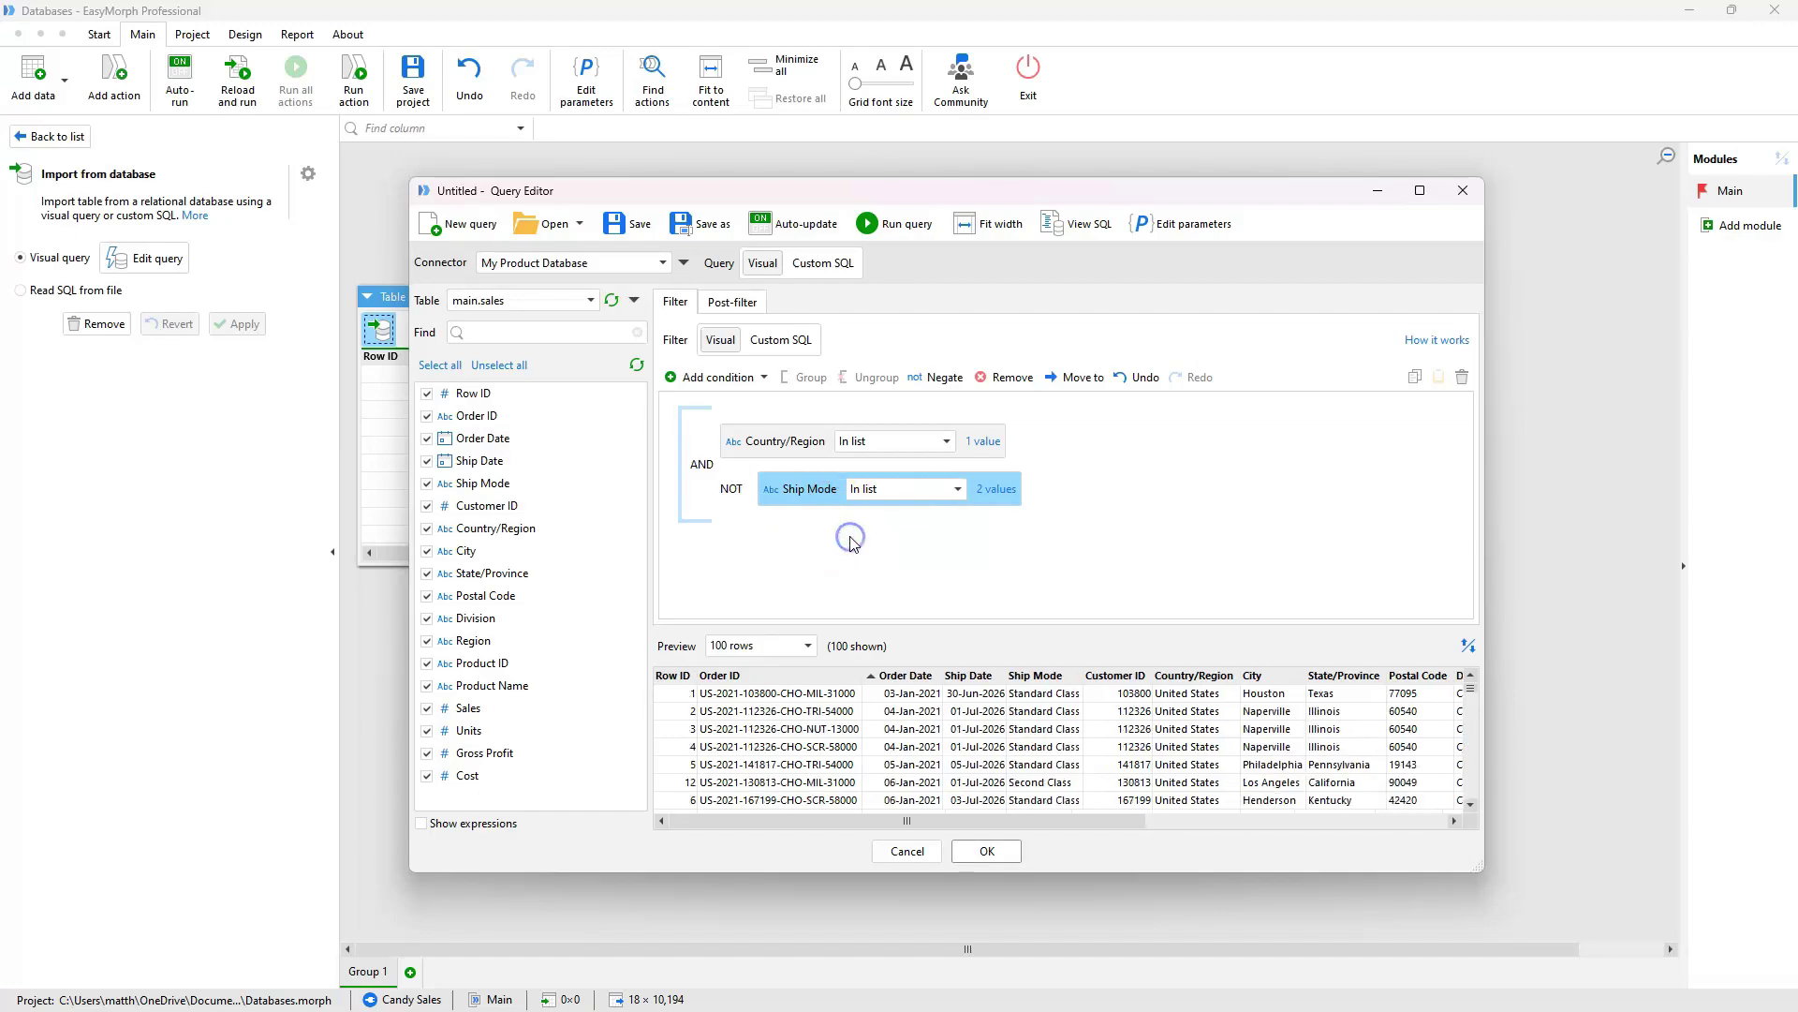
left_click(732, 491)
left_click(715, 415)
left_click(714, 539)
Step: Add a filter condition on the Sales field as a top-level condition in a new OR group
left_click(761, 377)
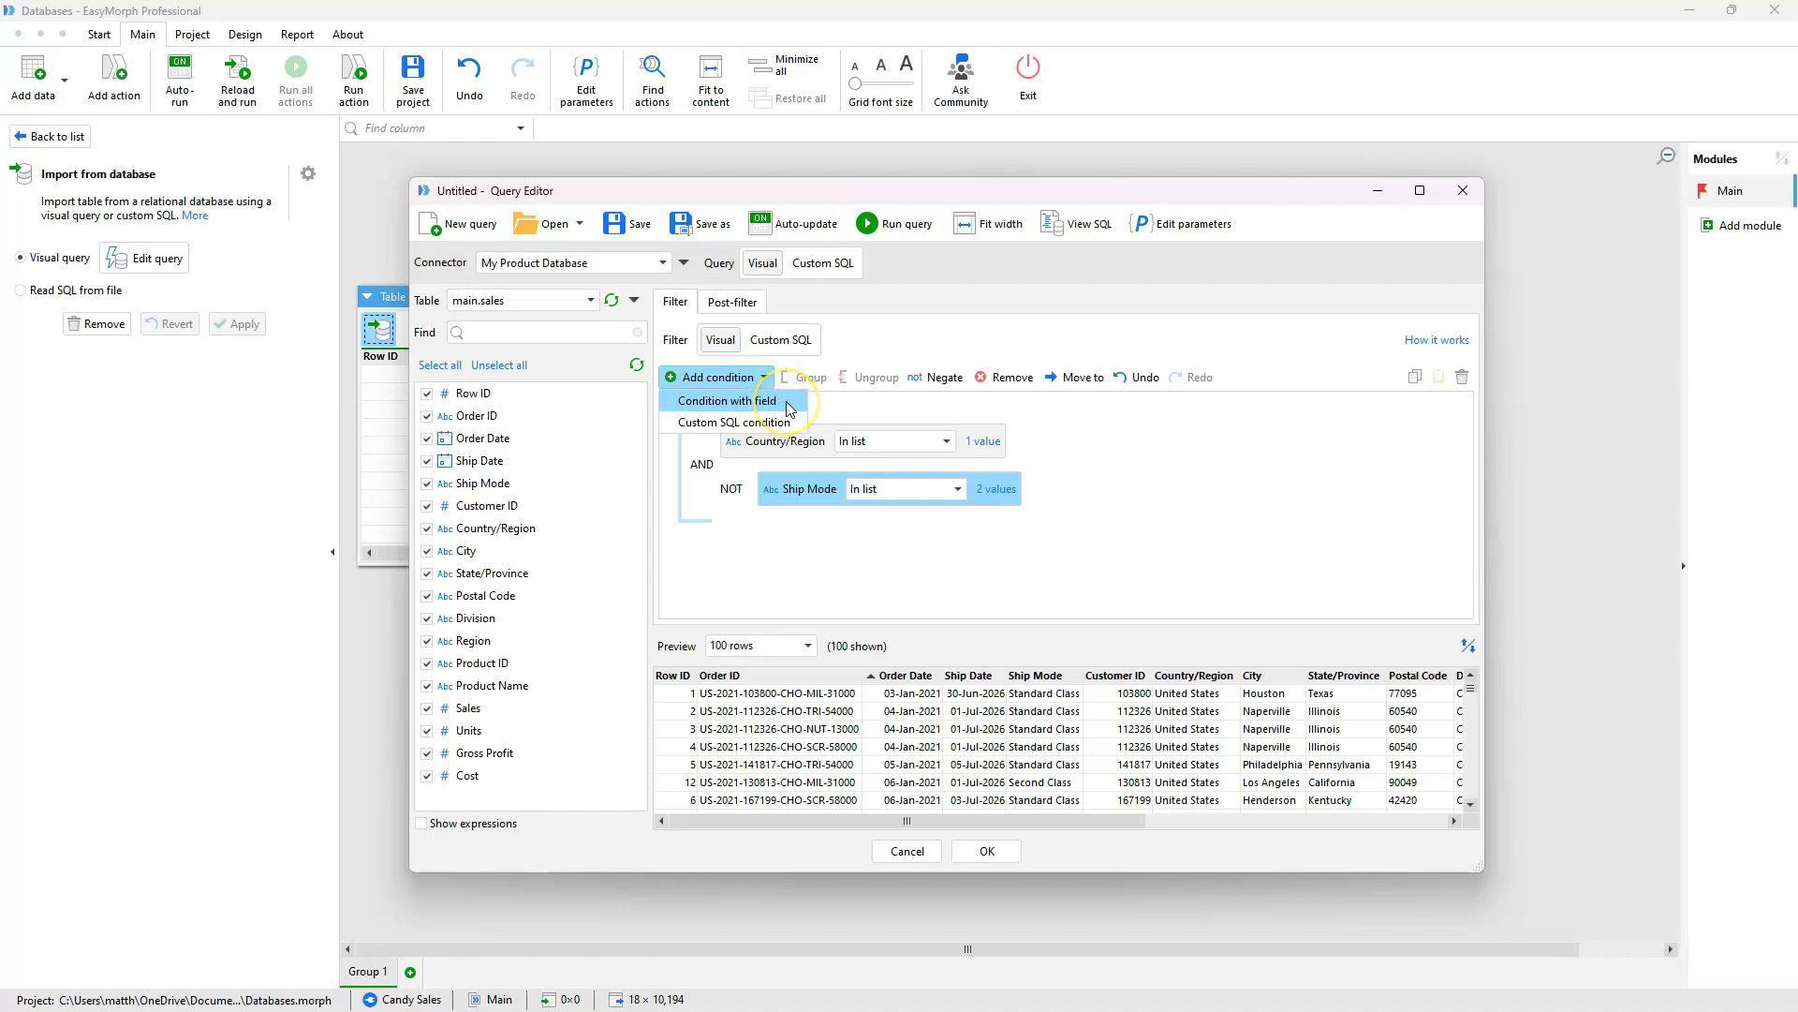
left_click(785, 401)
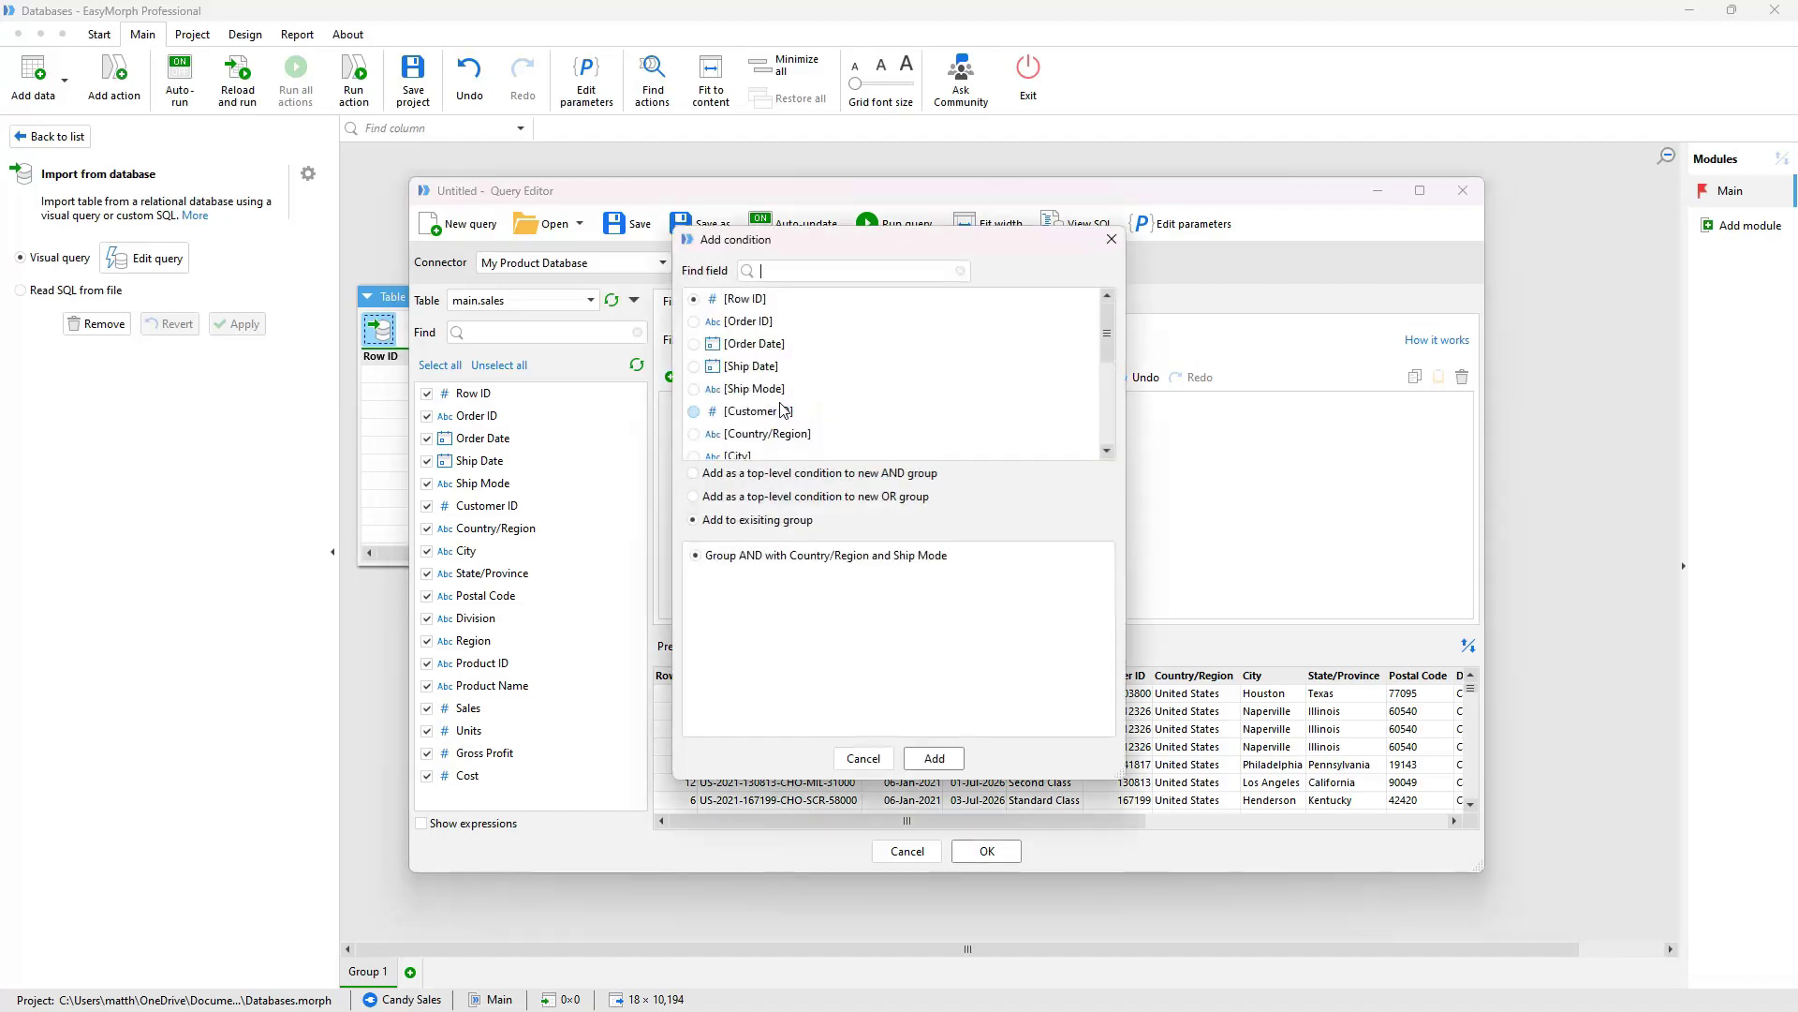
scroll(777, 412, "down", 2)
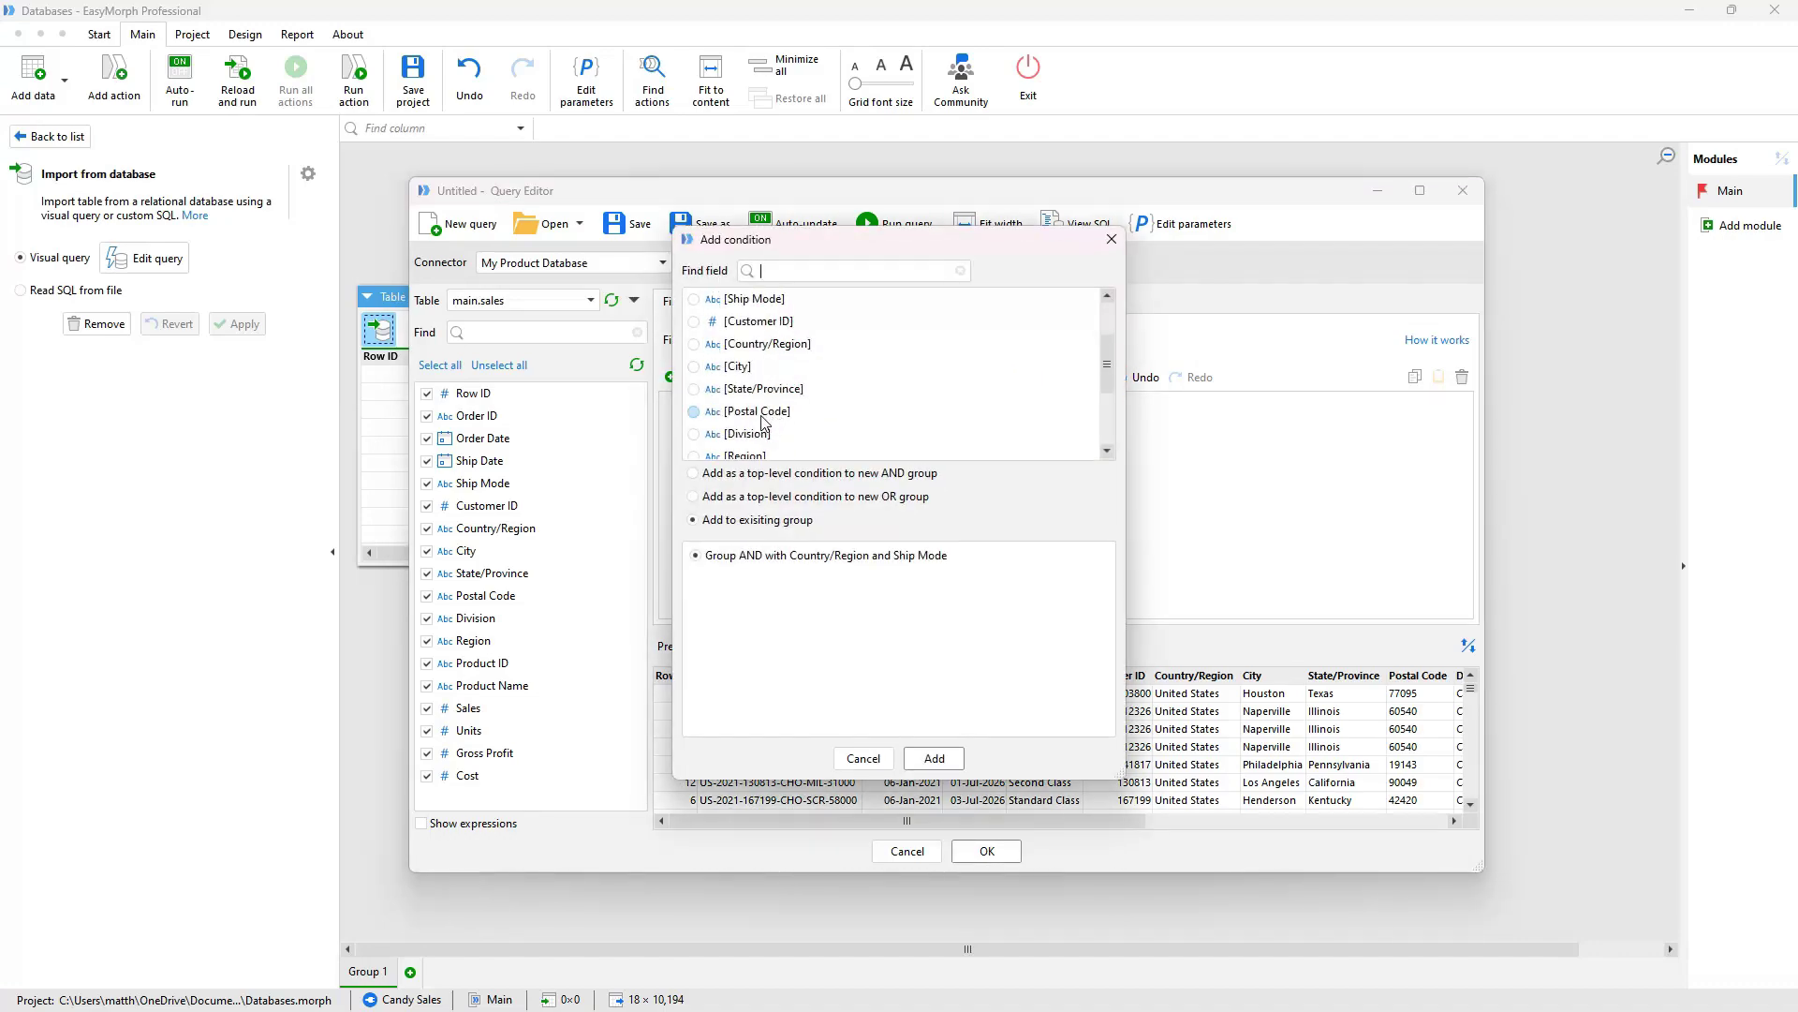
scroll(763, 422, "down", 2)
left_click(694, 433)
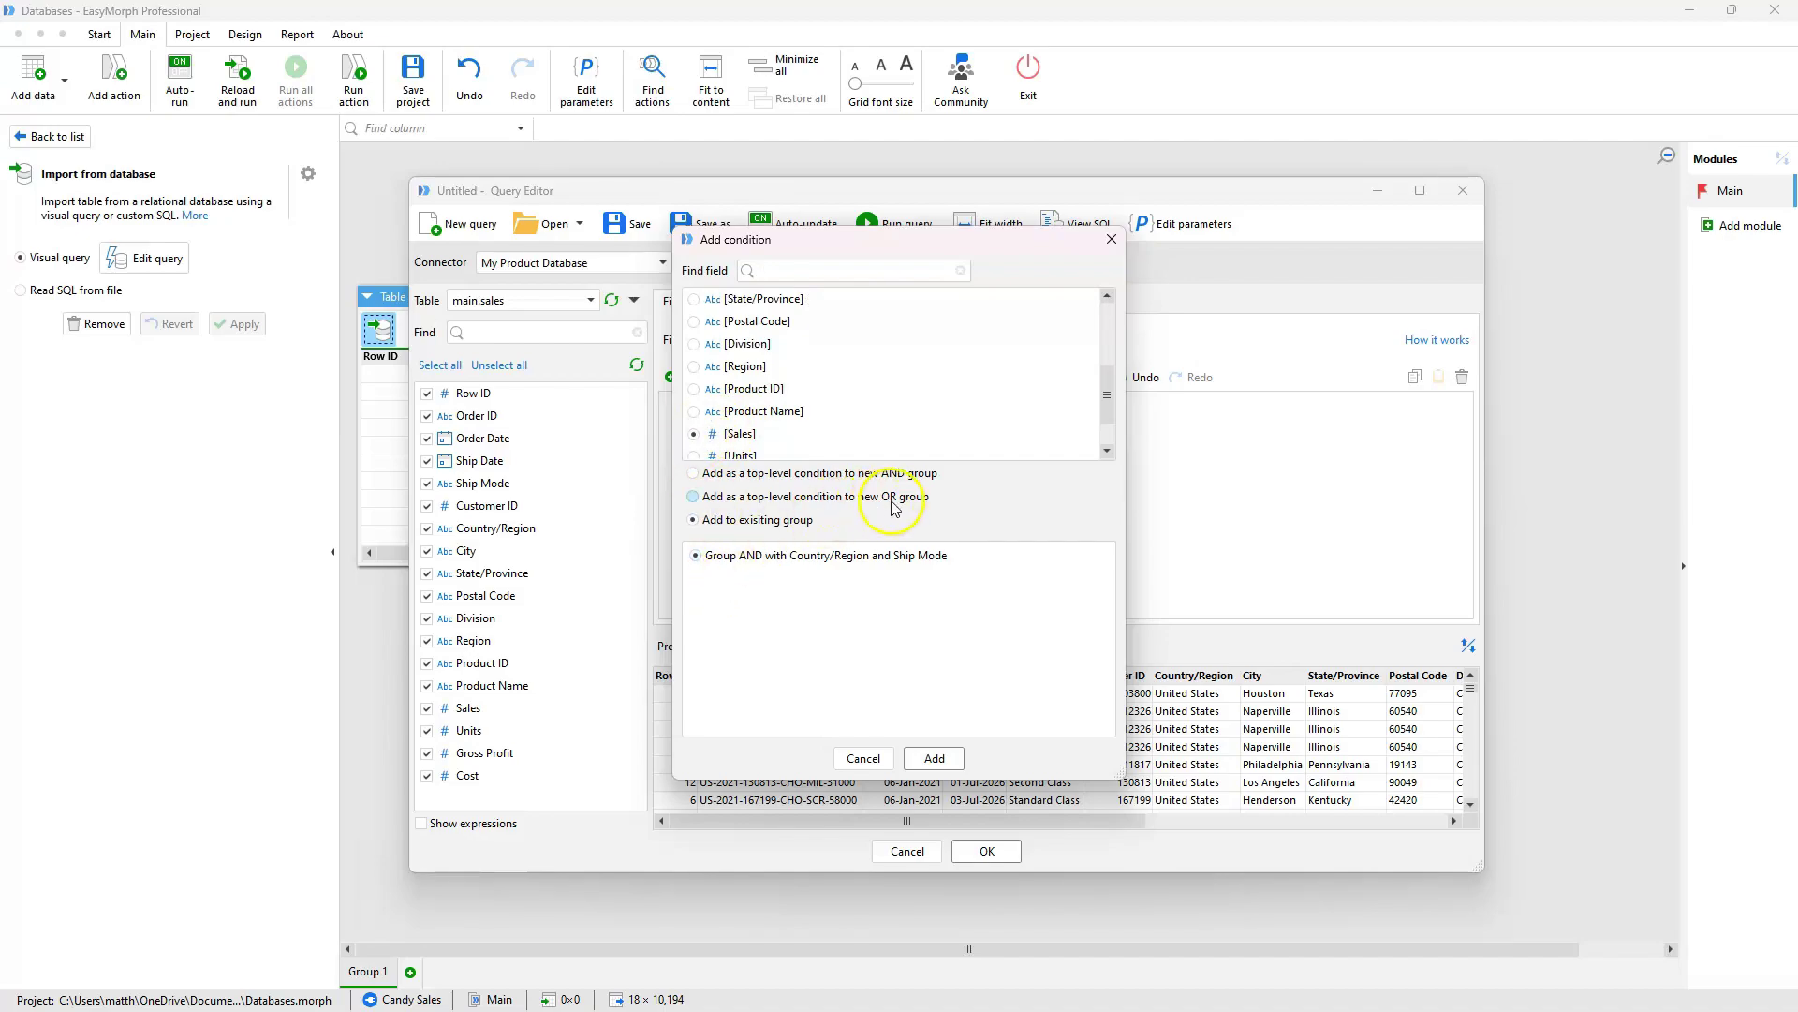
left_click(693, 496)
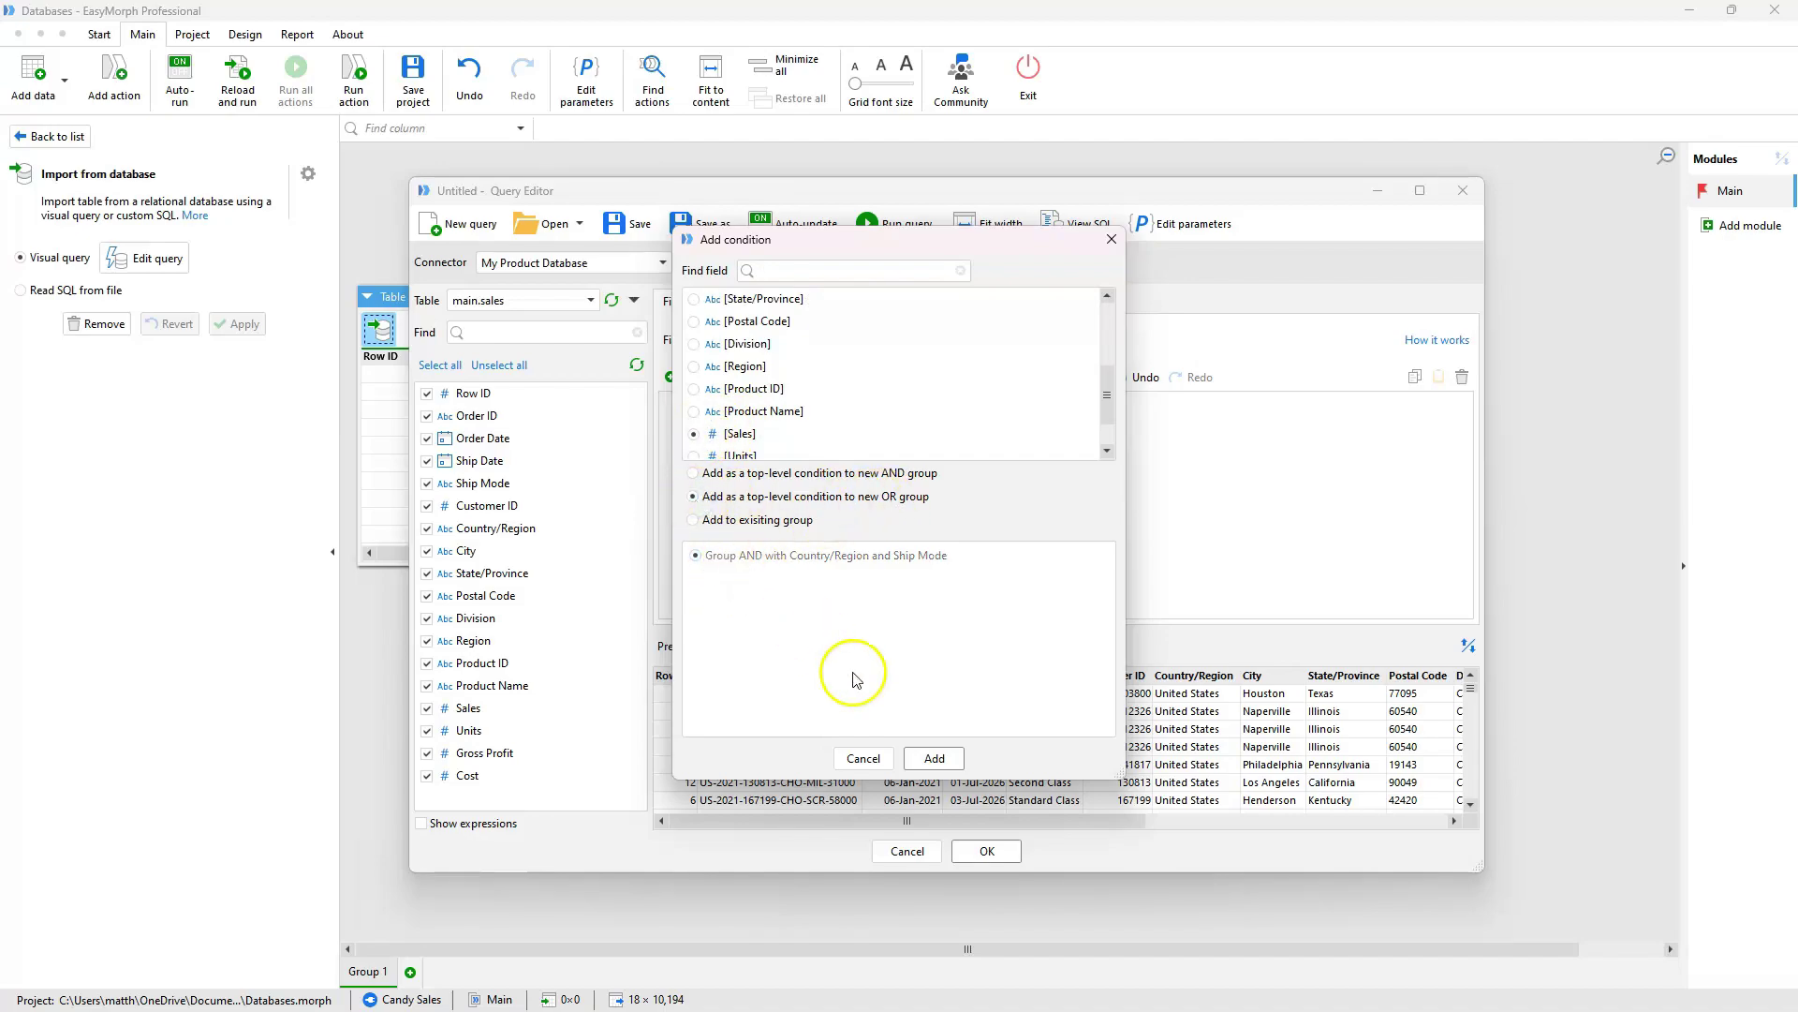
left_click(946, 760)
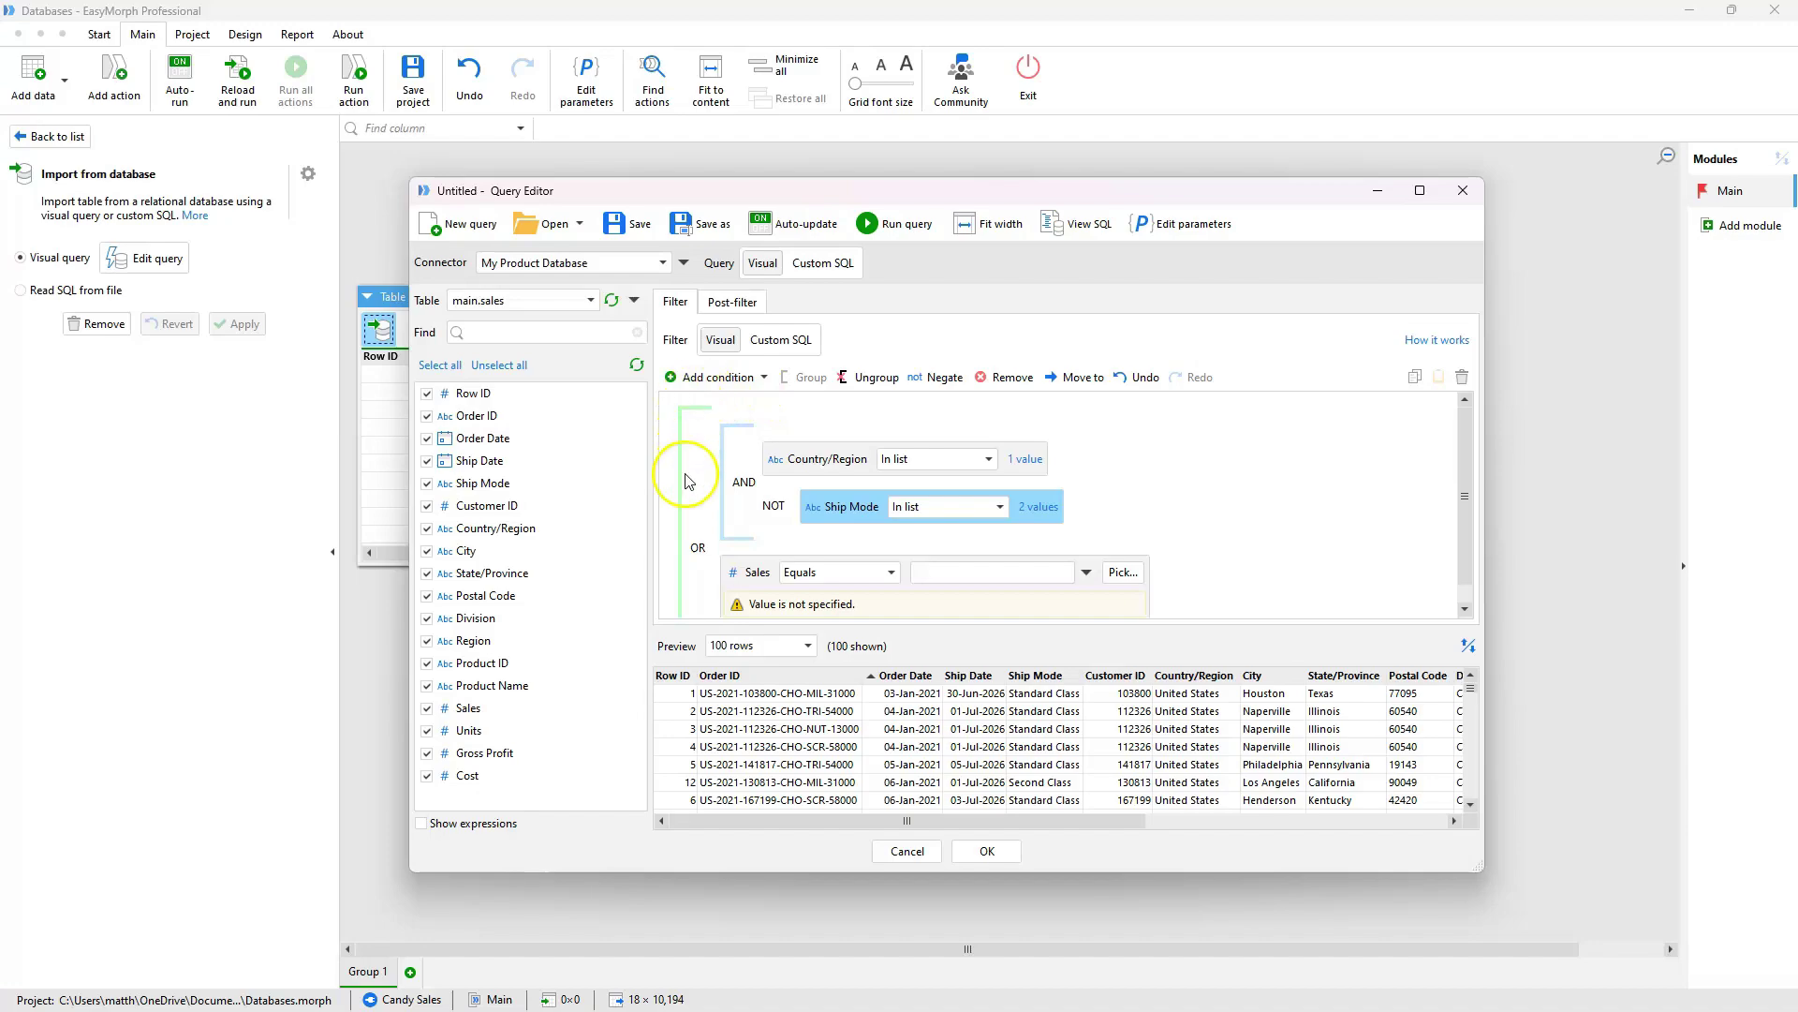
Step: Set the Sales condition to Greater than 10, leaving it non-inclusive
left_click(735, 587)
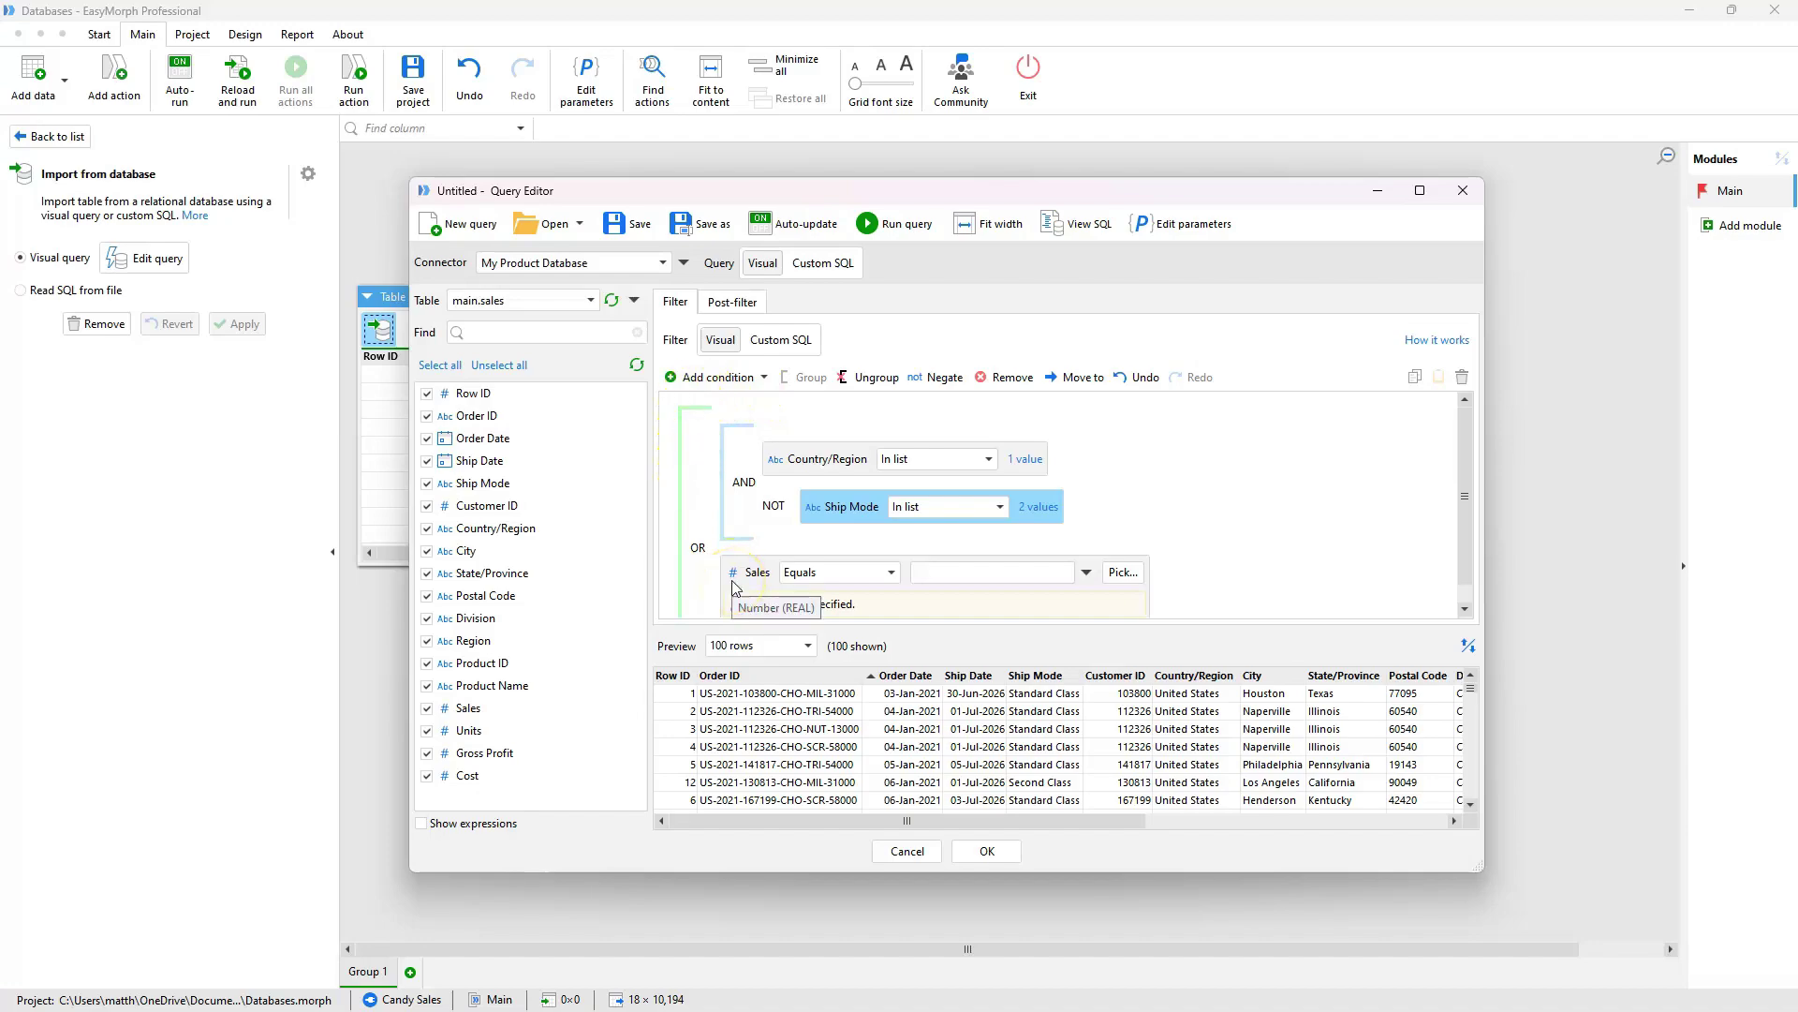
left_click(879, 584)
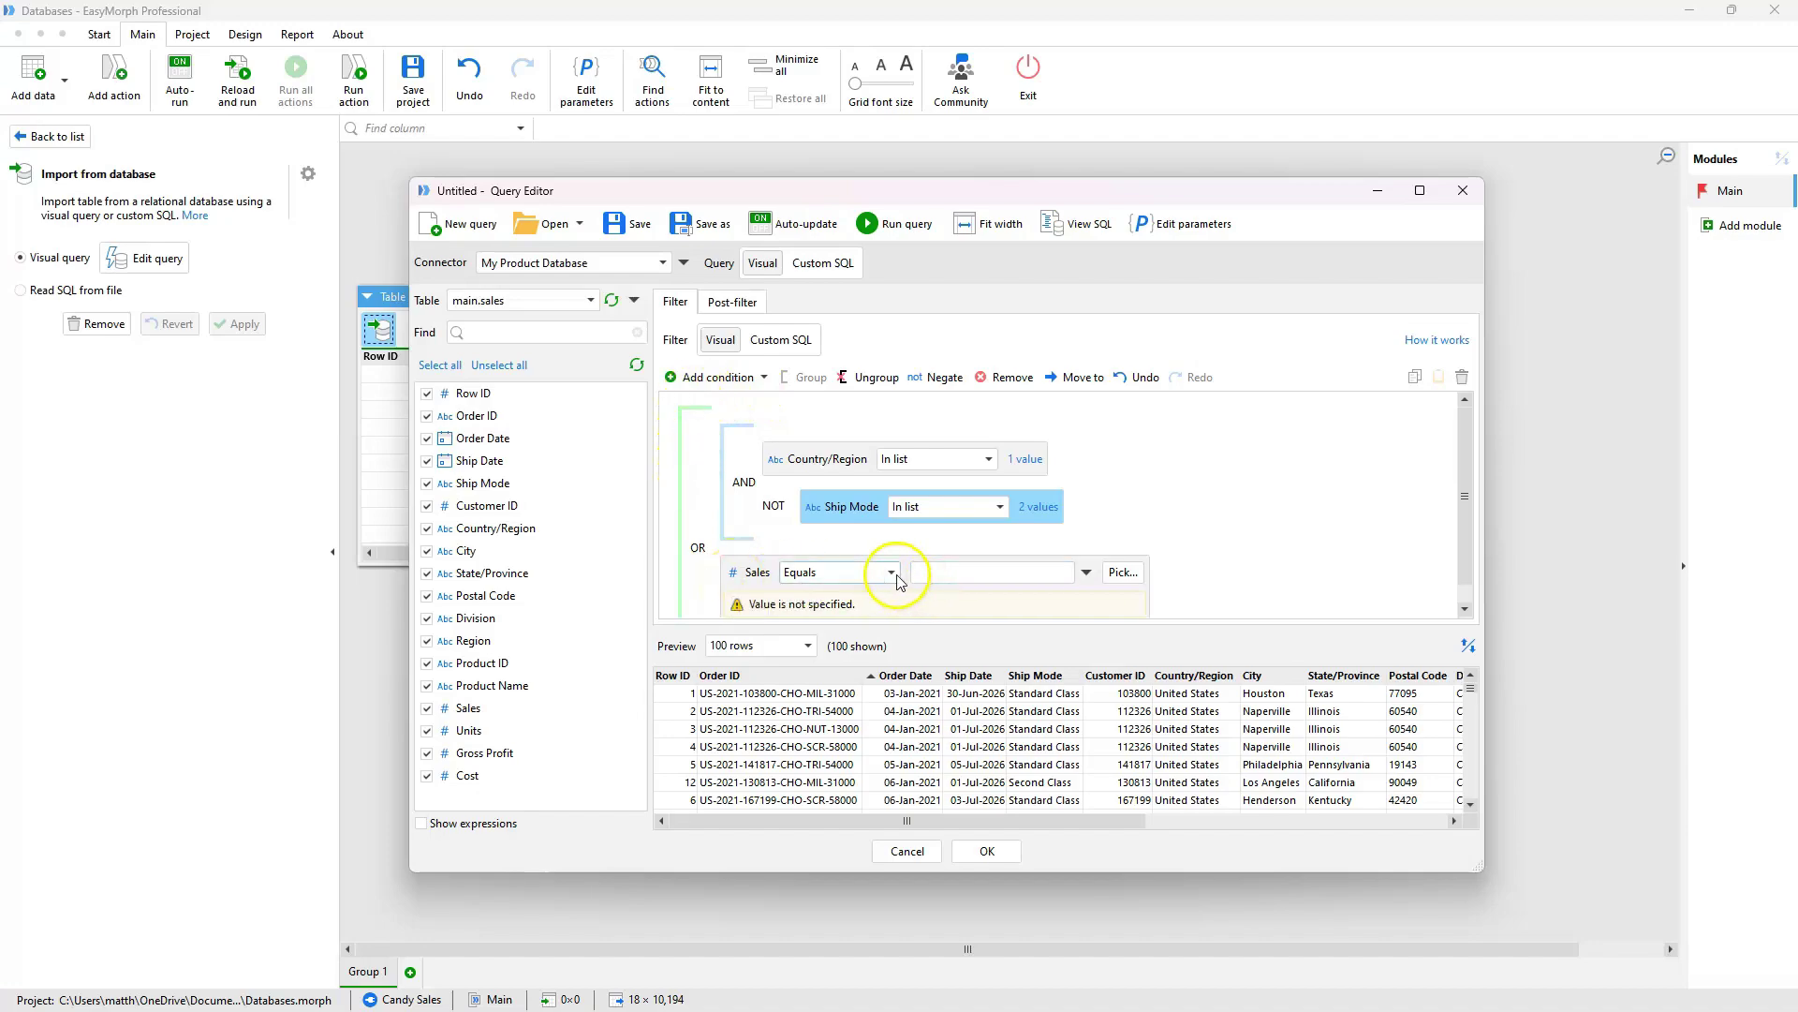
left_click(888, 573)
left_click(815, 632)
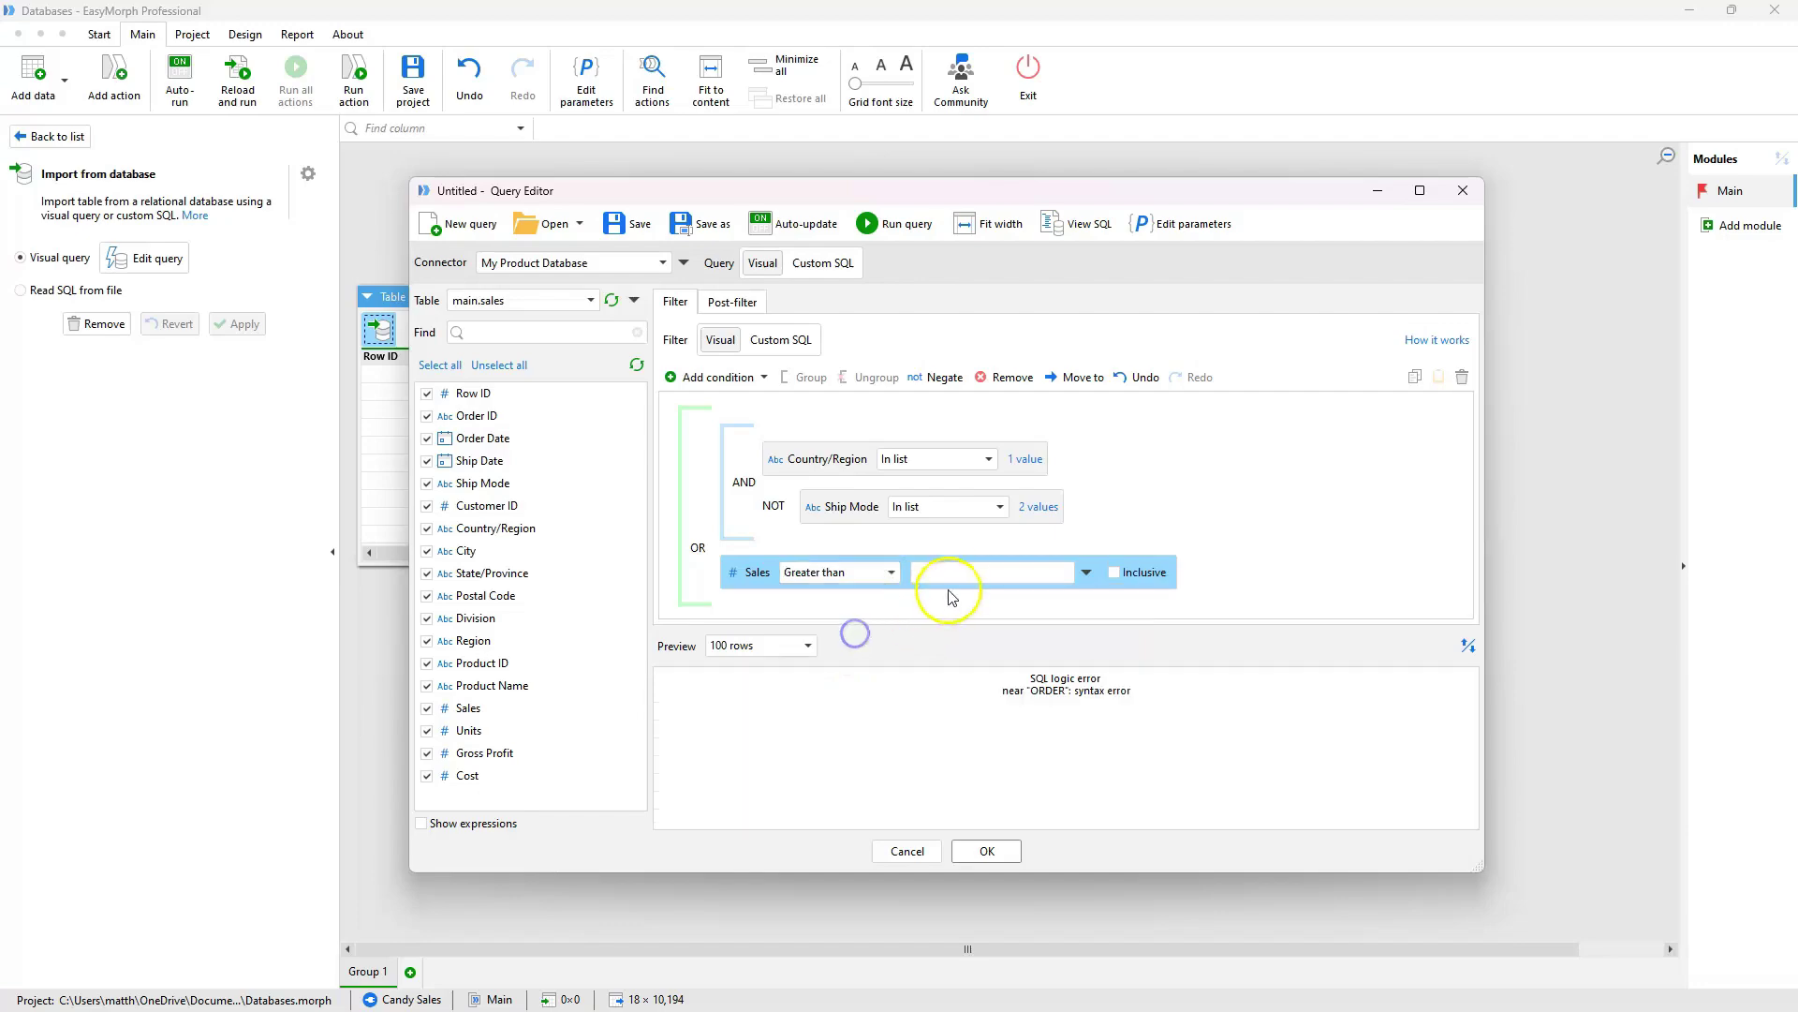
type("10")
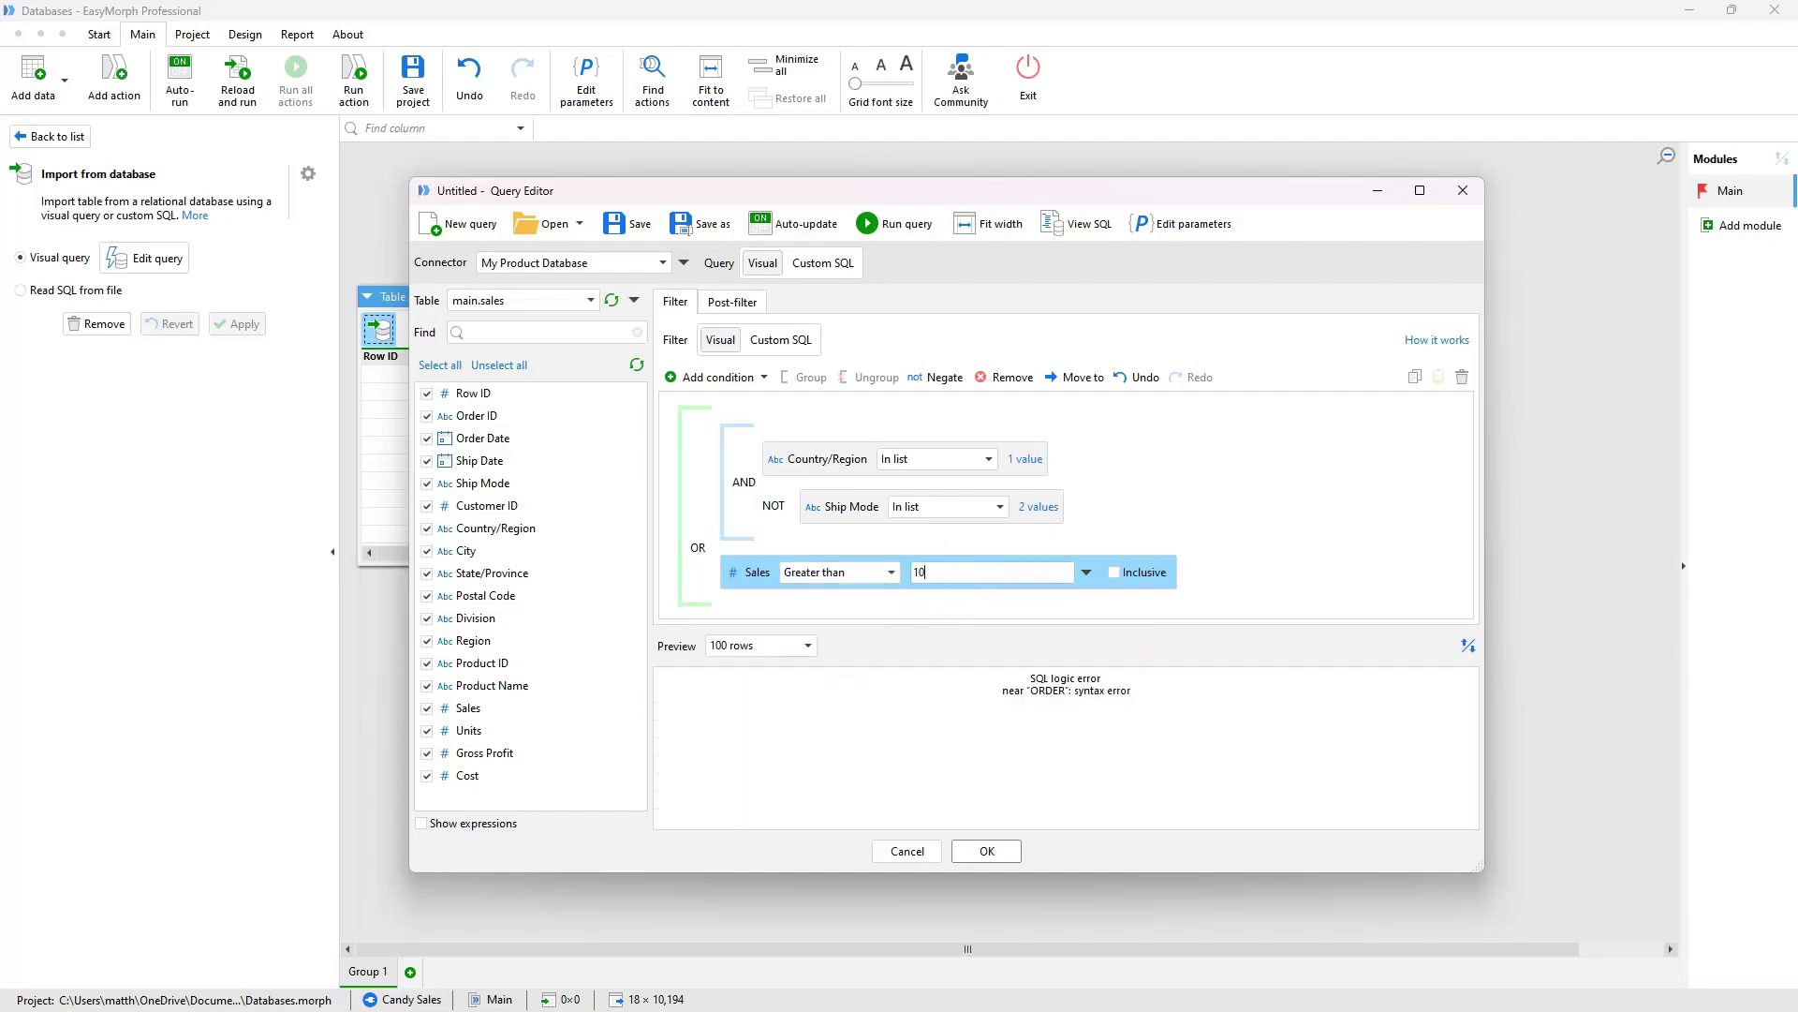
left_click(1005, 582)
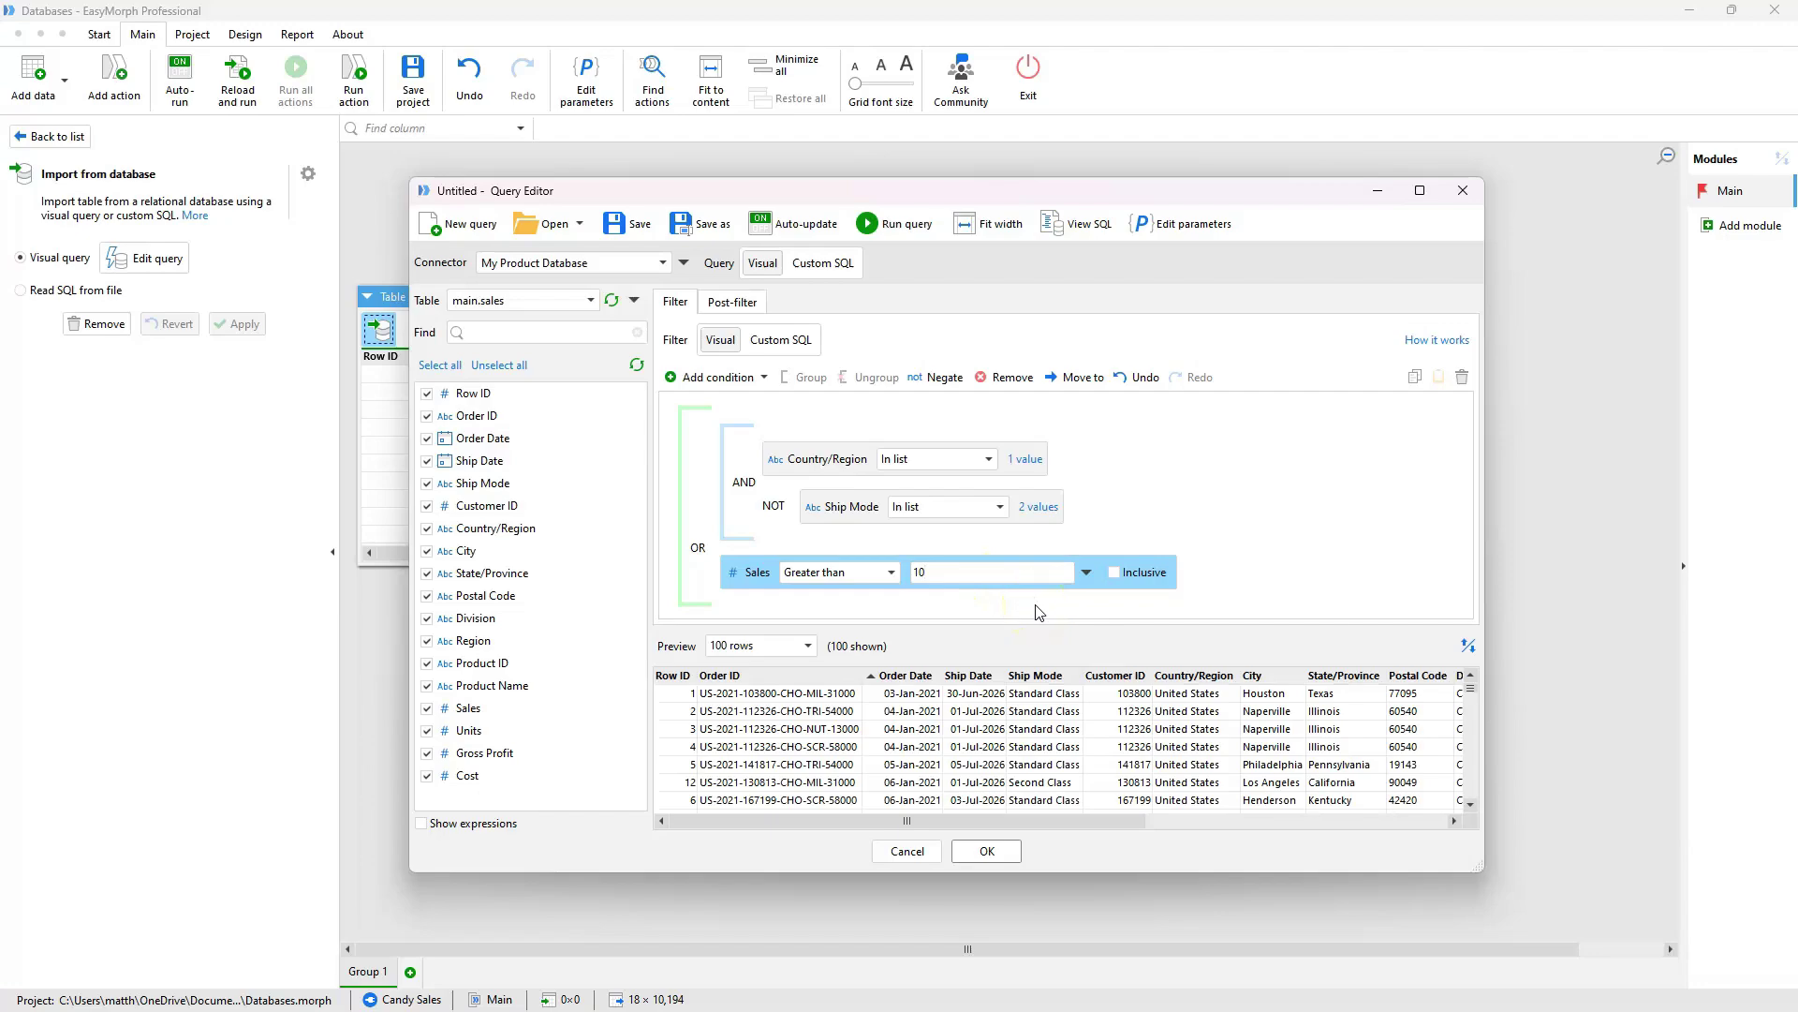
Step: Move the Sales condition into the AND group, between the Country/Region and negated Ship Mode conditions
left_click(1058, 623)
left_click(754, 562)
left_click_drag(755, 565, 807, 504)
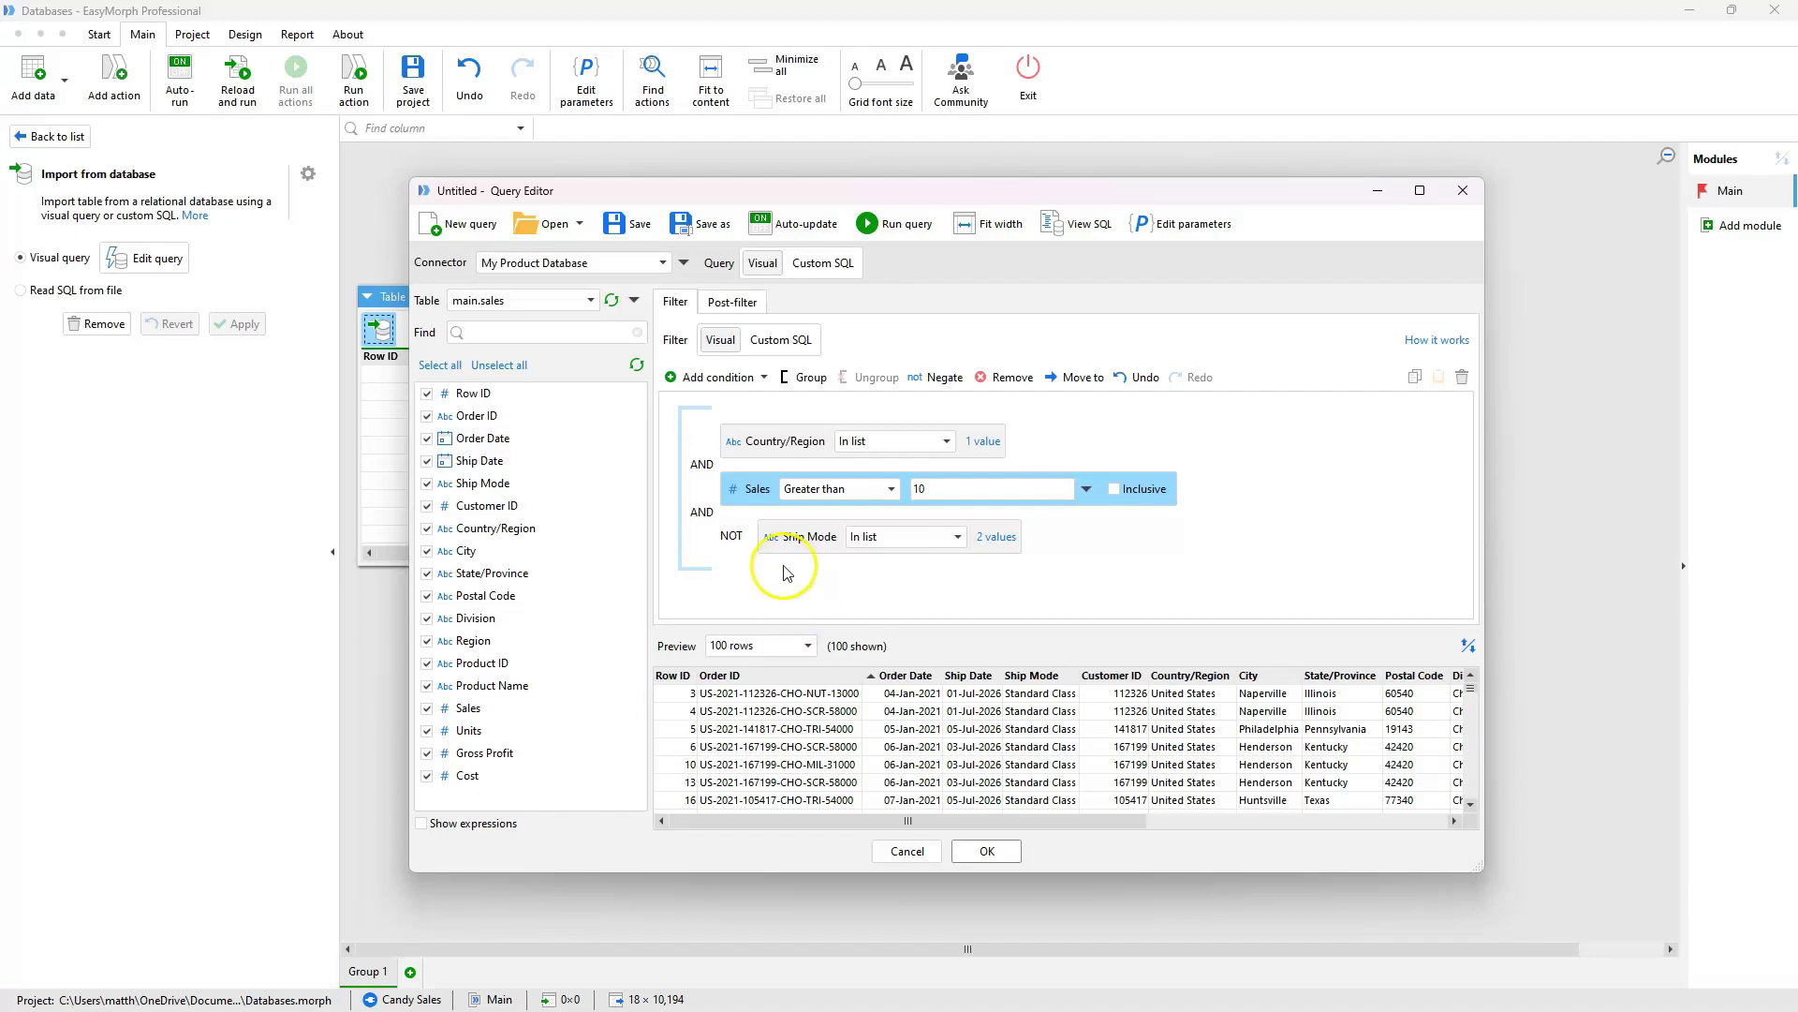
Step: Review the SQL generated for the query, and accept and apply the filtered query to the database import action
left_click(1082, 235)
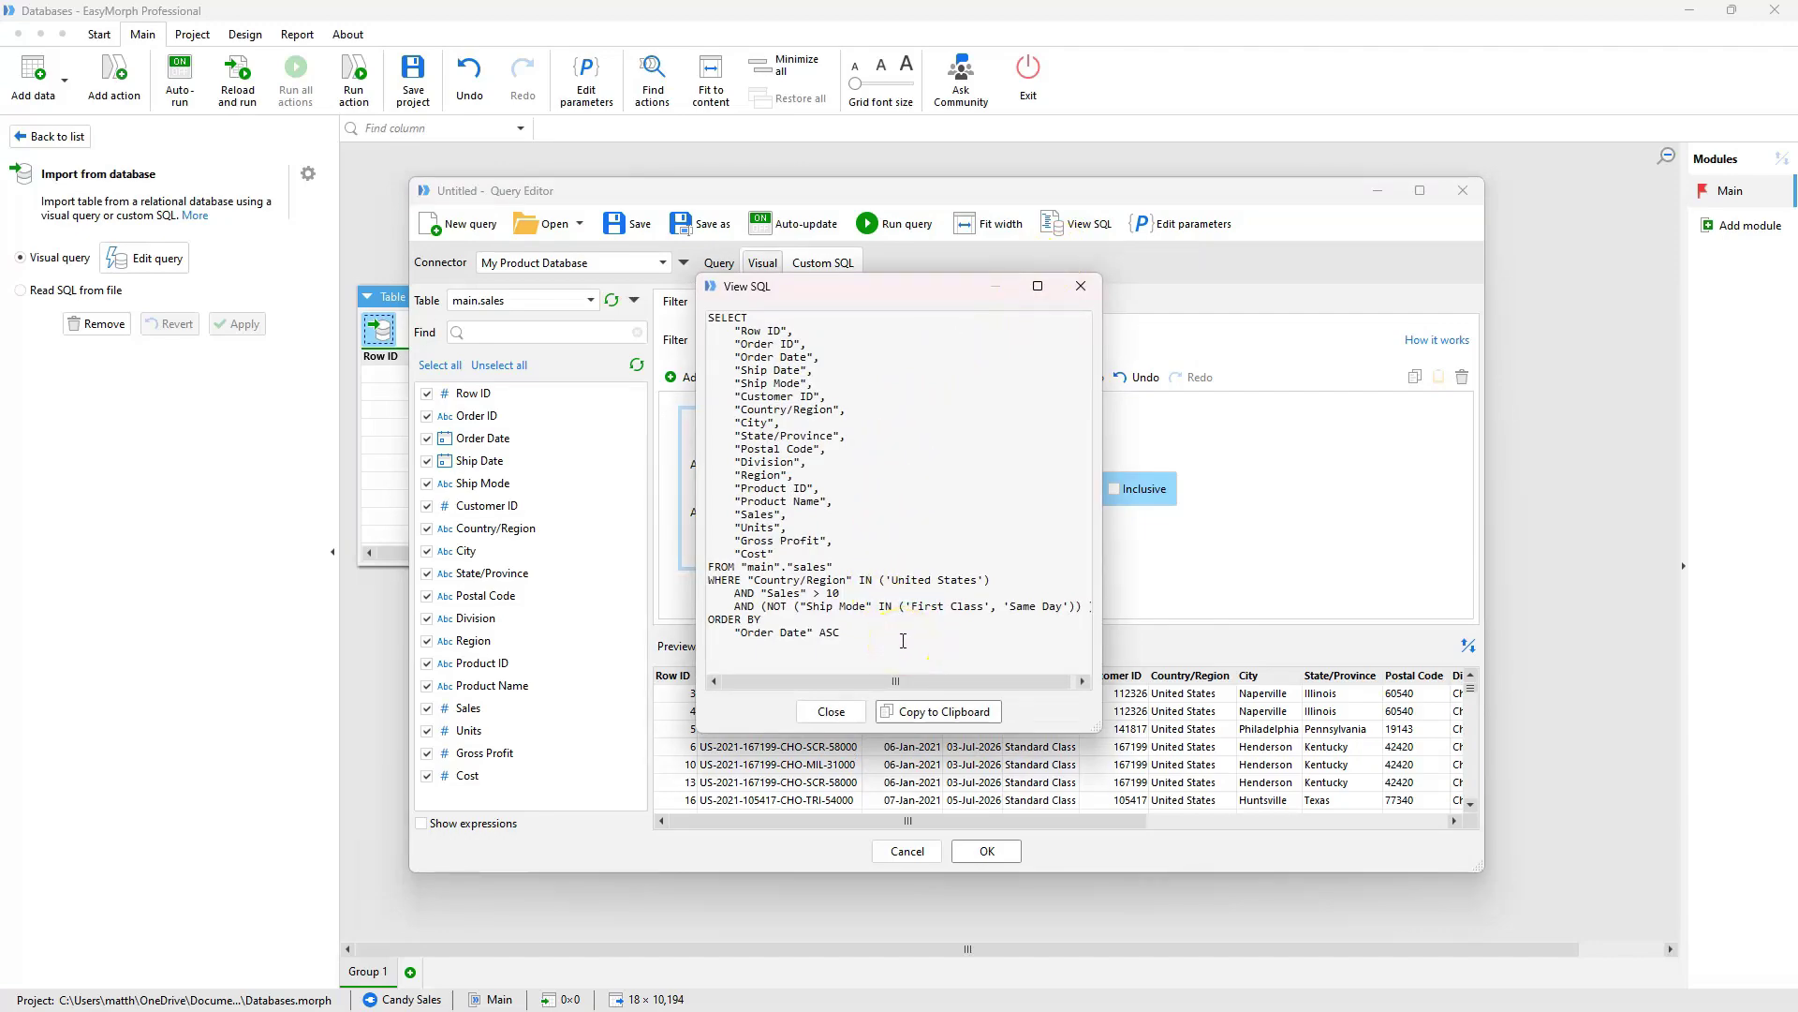
left_click(831, 712)
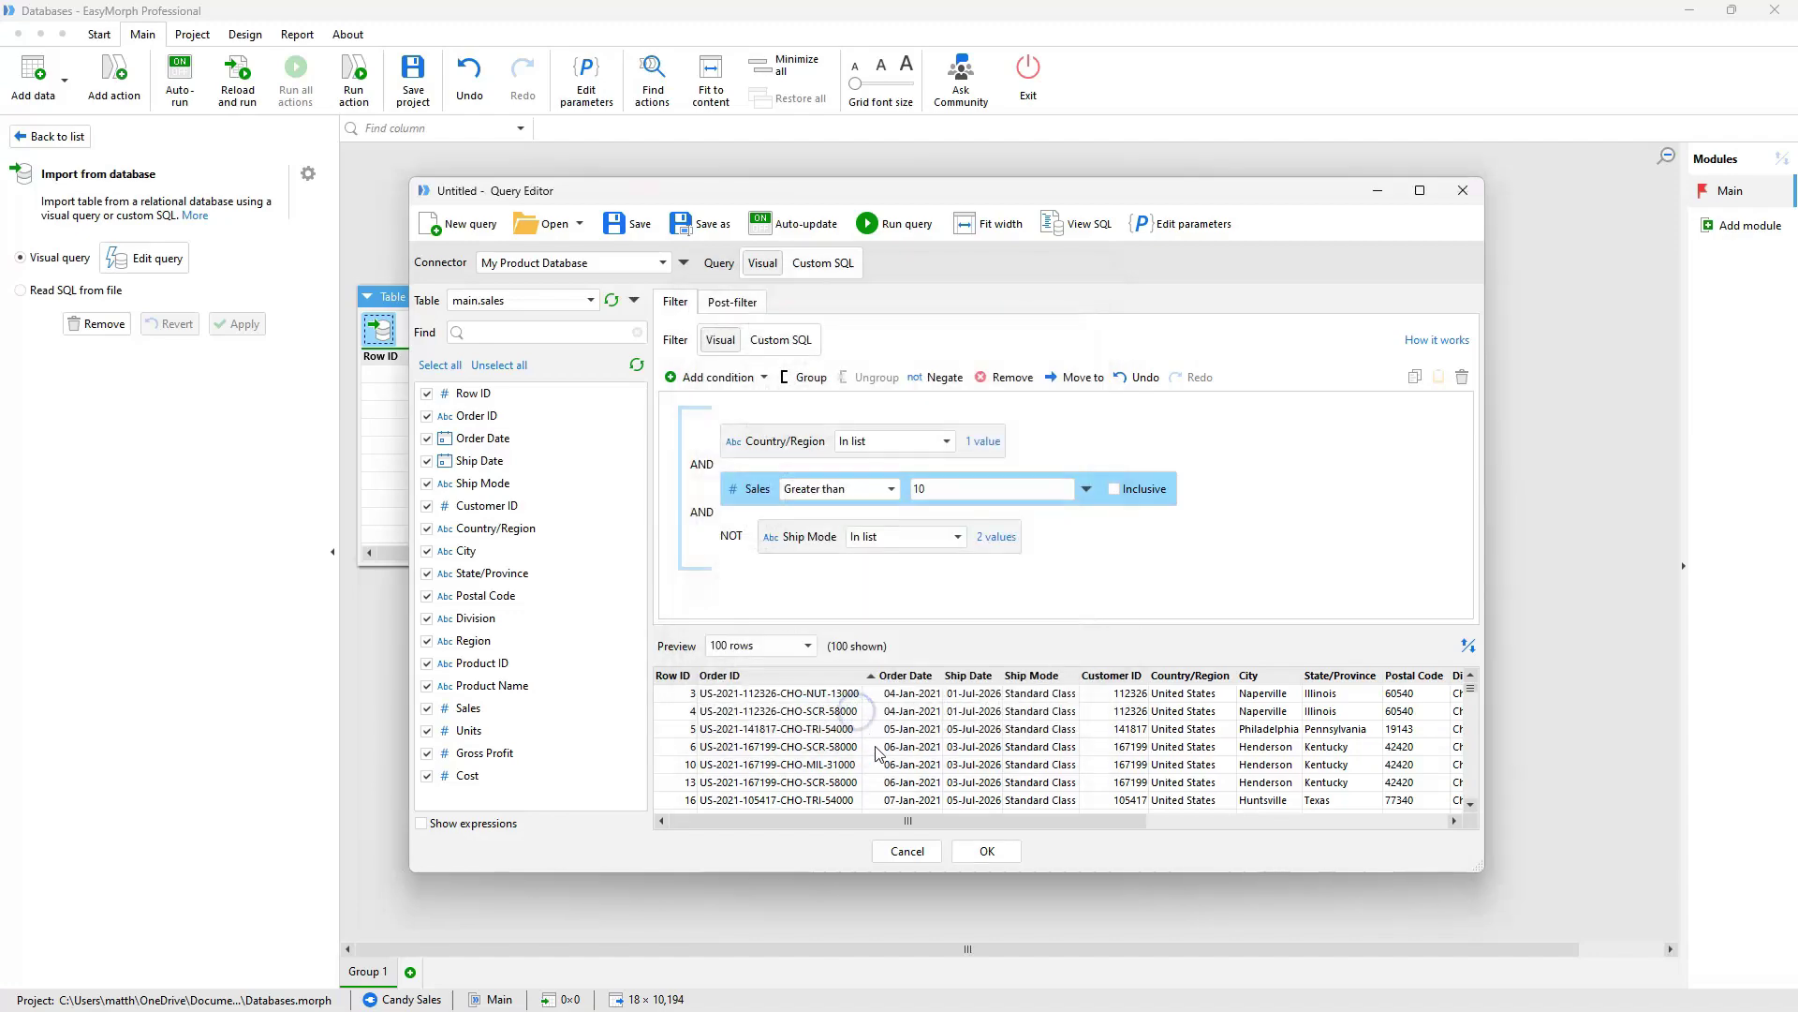
left_click(974, 851)
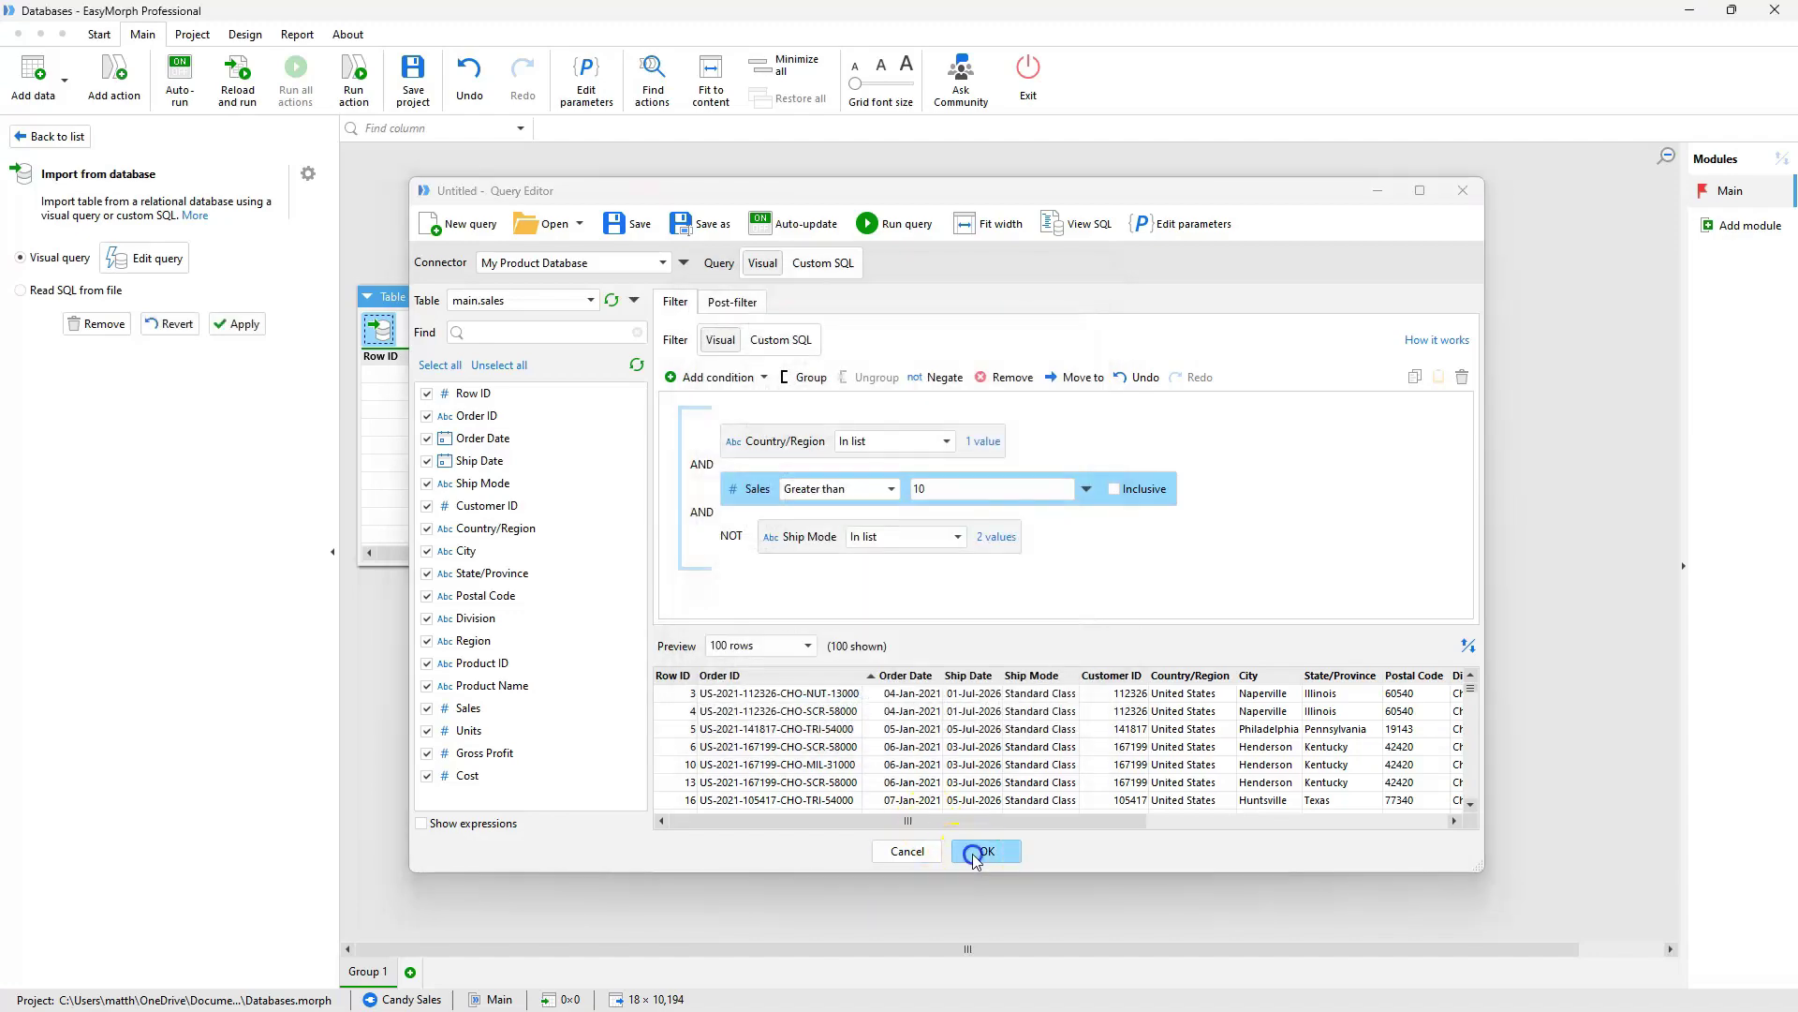
left_click(258, 331)
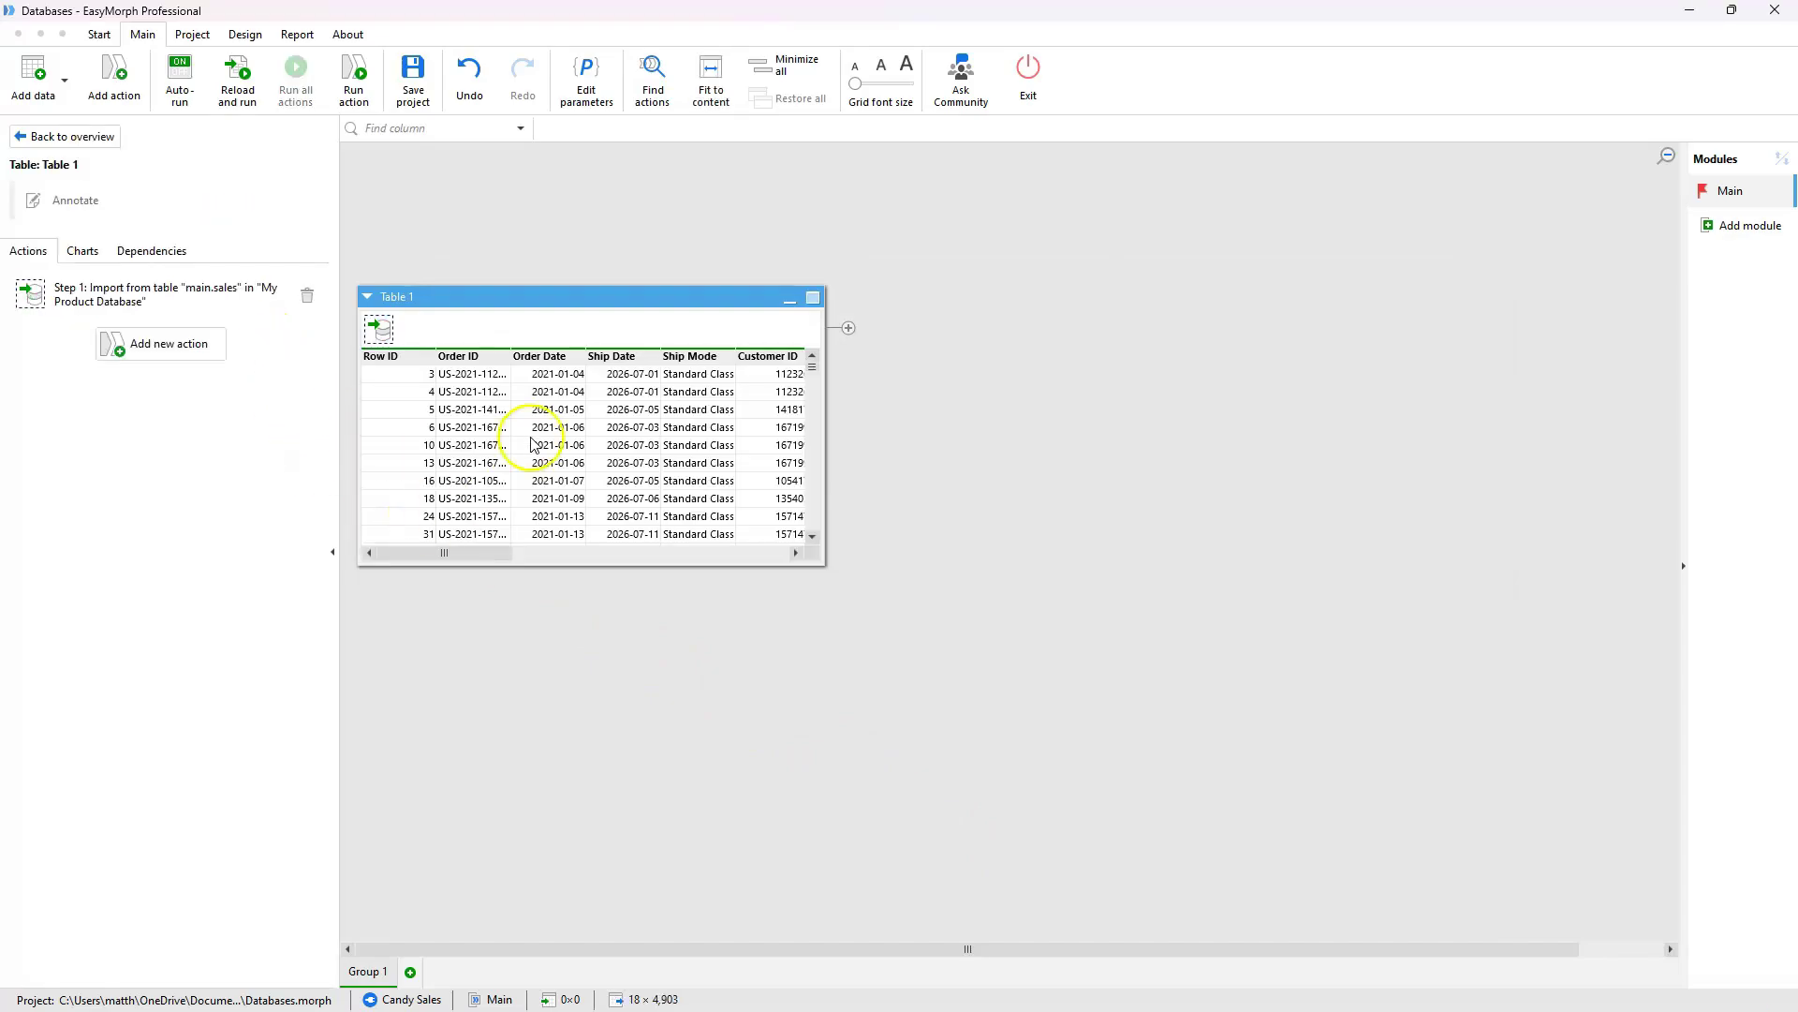